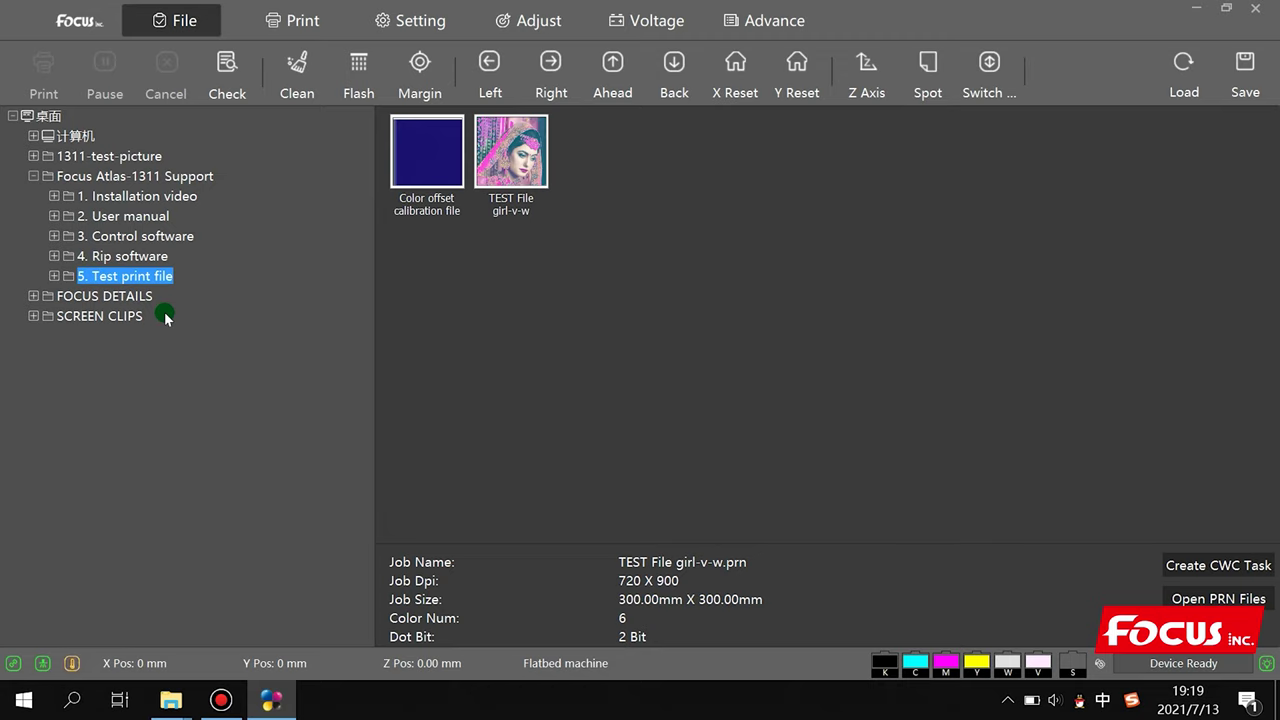
# Step: Preview the two test print files and load TEST File girl-v-w into the print job list
pyautogui.click(441, 175)
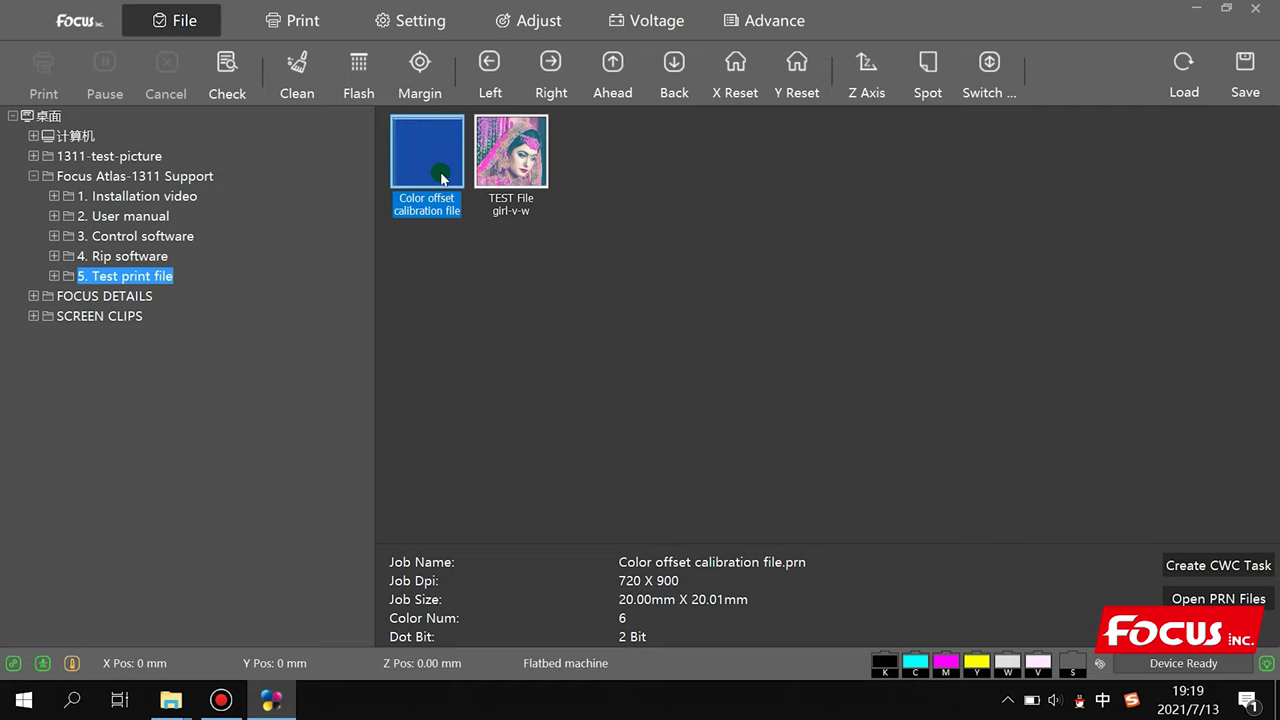
pyautogui.click(542, 173)
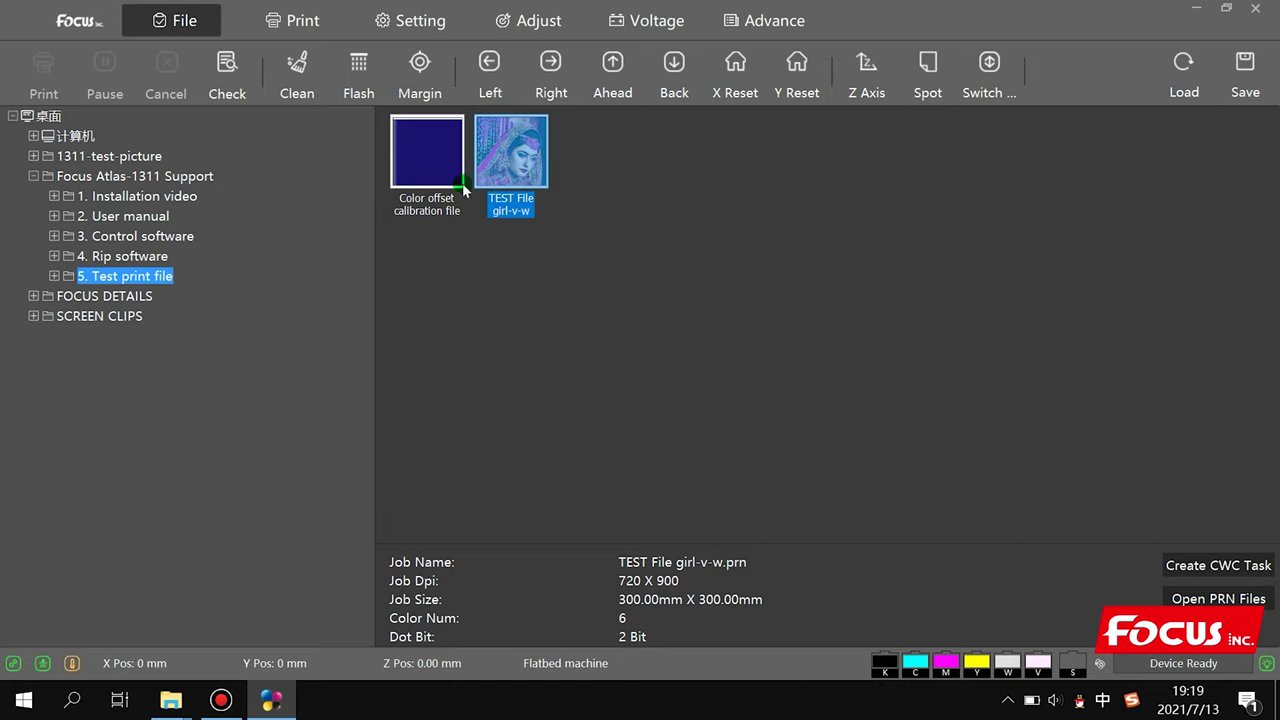
pyautogui.doubleClick(518, 165)
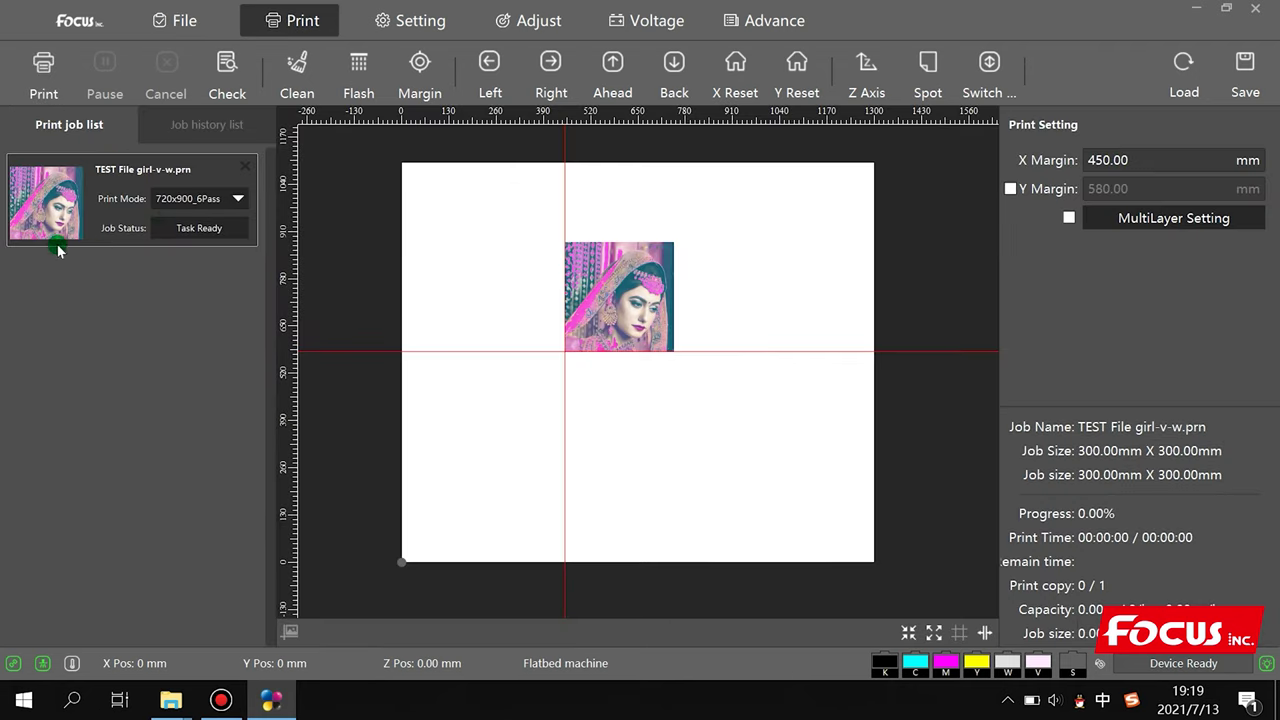
pyautogui.click(67, 207)
# Step: Add TEST File girl-v-w to the print job list a second time and delete the first of the two jobs
pyautogui.click(175, 20)
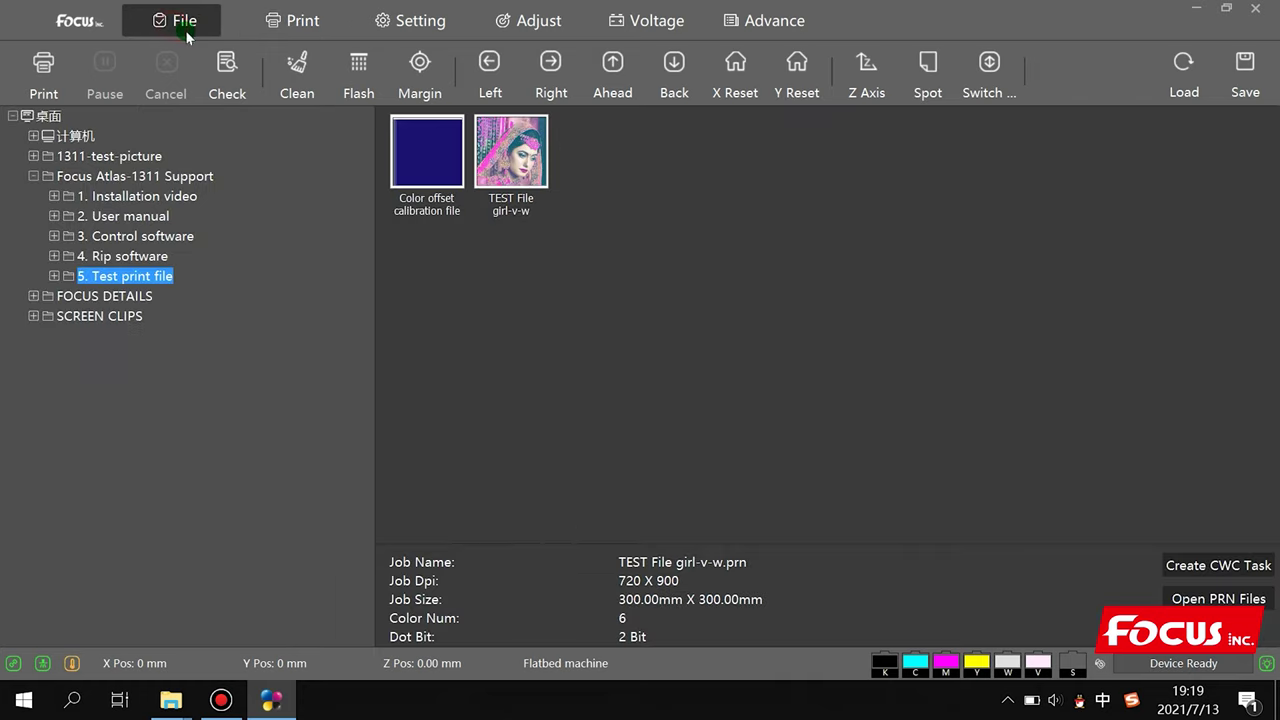
pyautogui.doubleClick(500, 172)
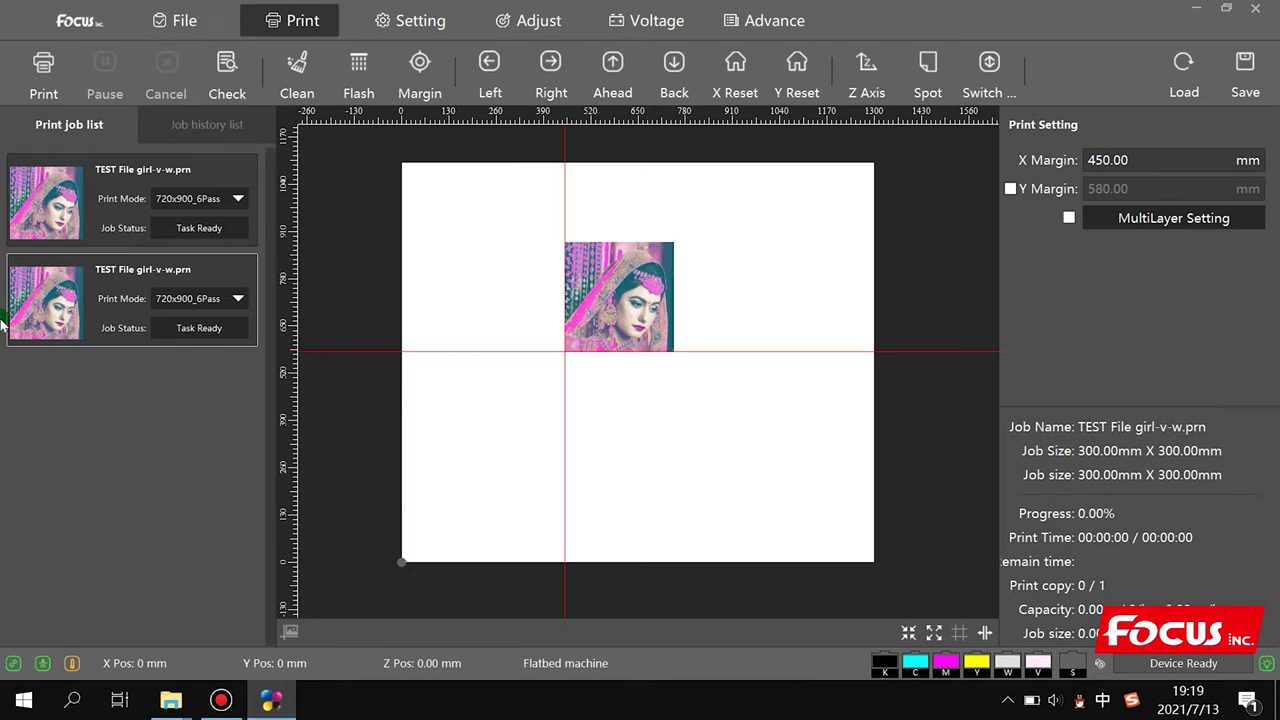
pyautogui.rightClick(142, 296)
pyautogui.rightClick(122, 198)
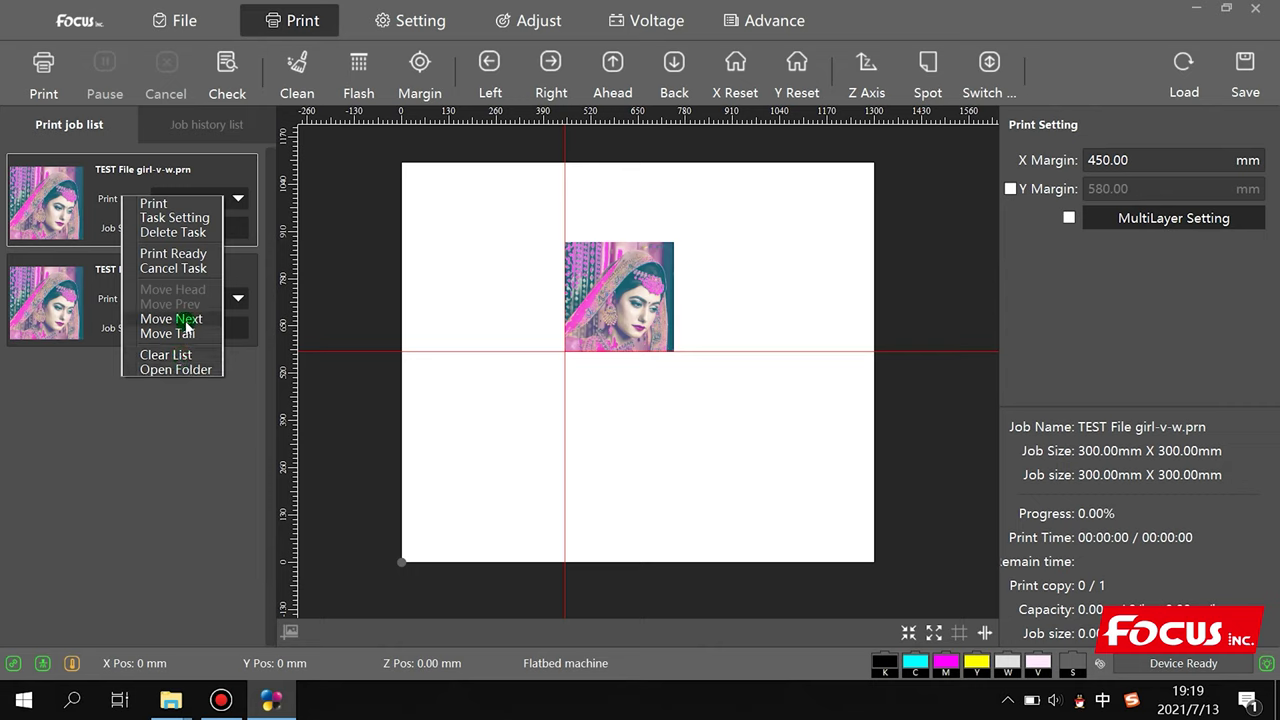
pyautogui.rightClick(100, 208)
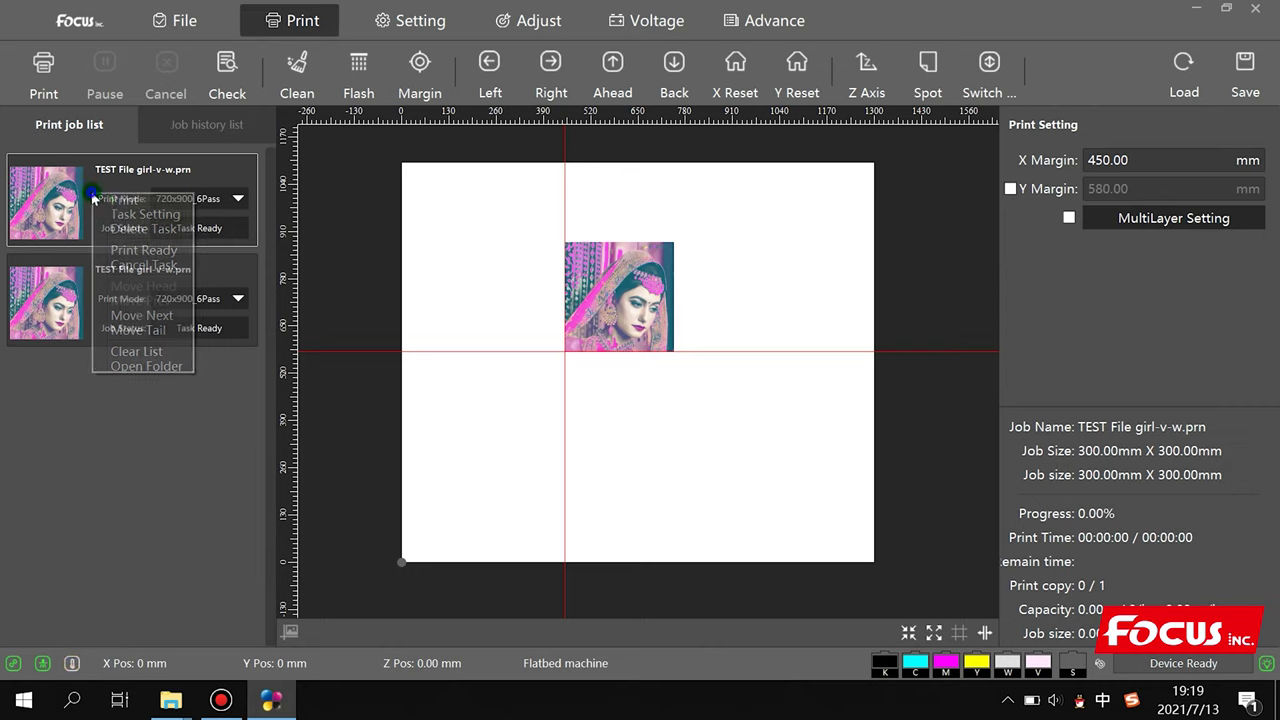
pyautogui.click(141, 230)
# Step: Open the task settings of the TEST File girl-v-w job and enable the Copy options for counts and spacing
pyautogui.rightClick(143, 204)
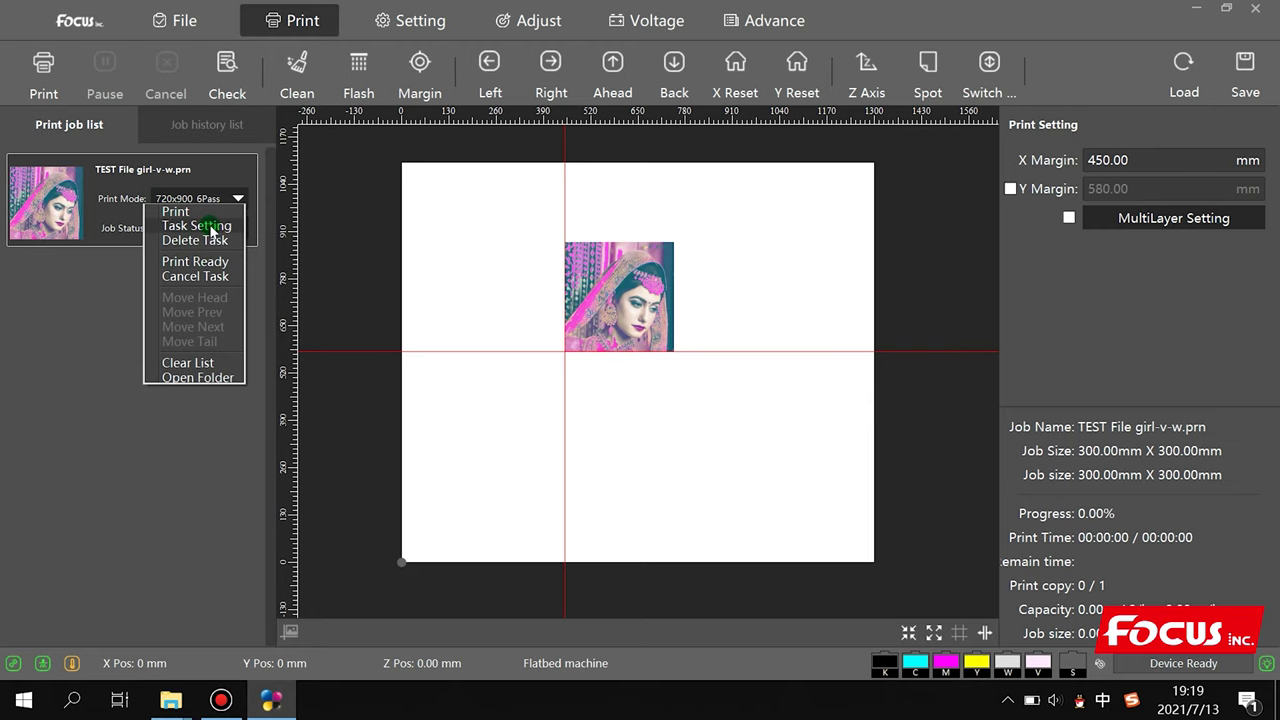
pyautogui.click(210, 227)
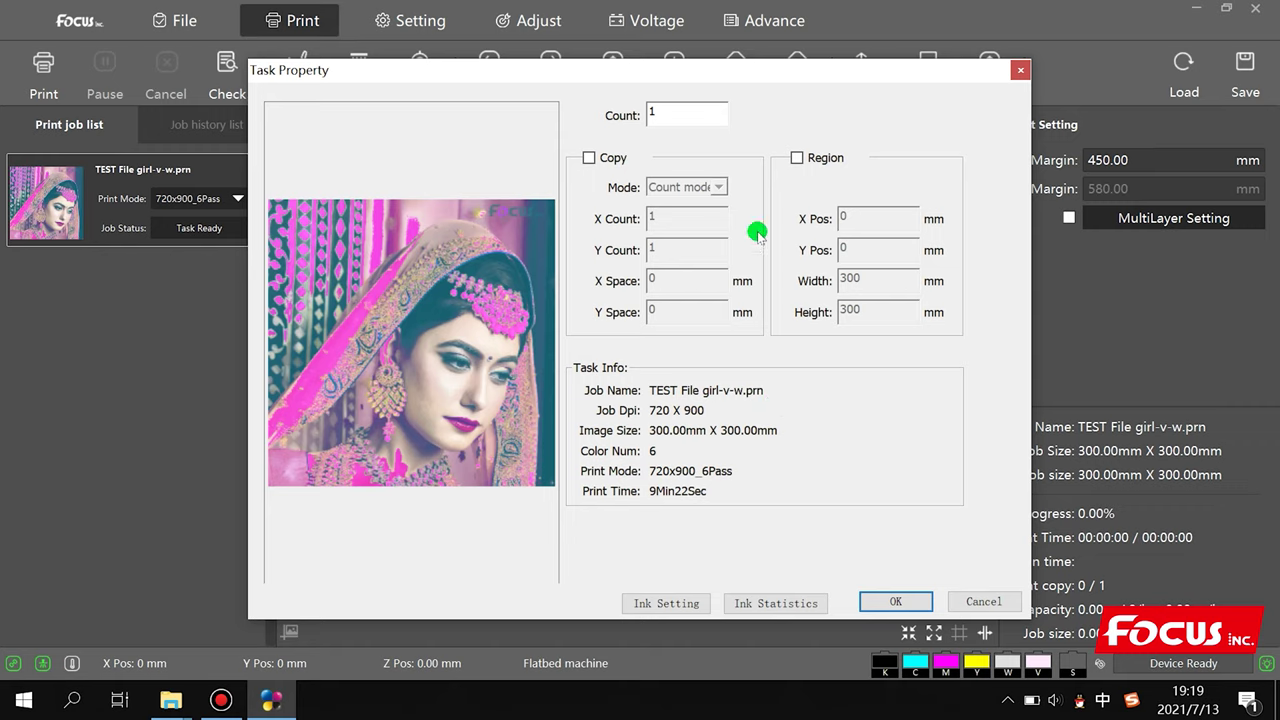
pyautogui.click(588, 158)
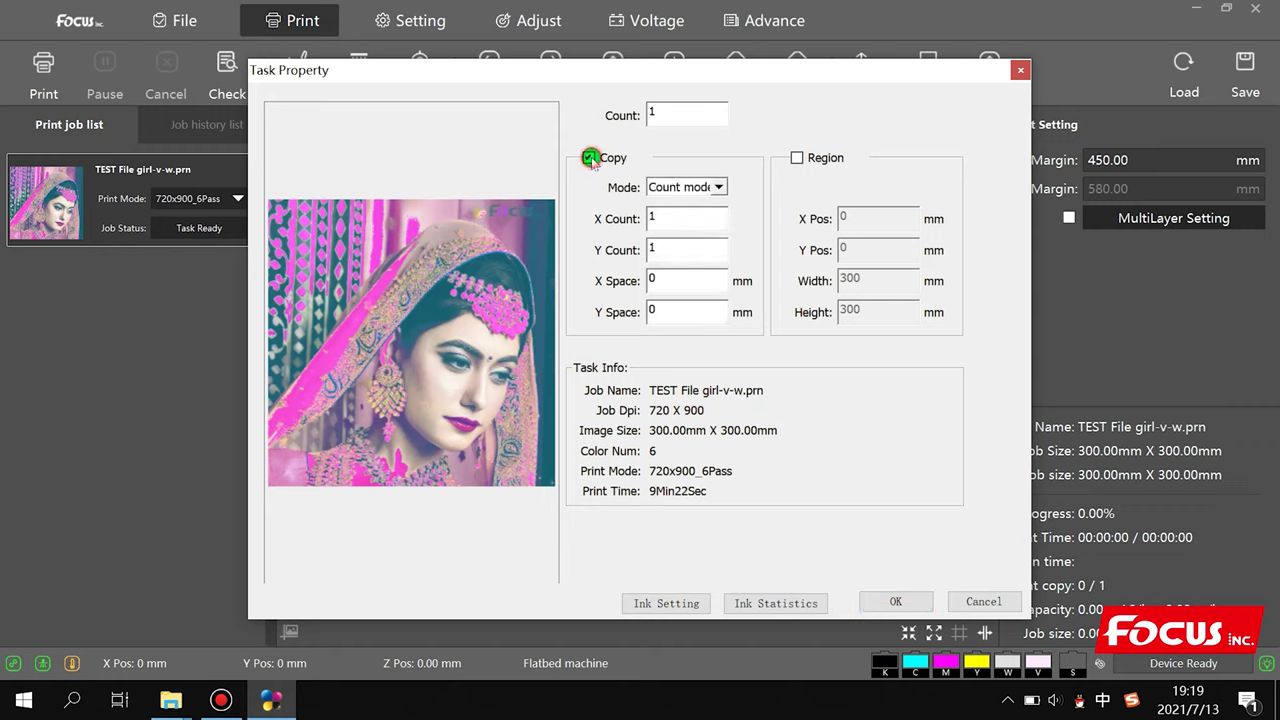
pyautogui.doubleClick(653, 248)
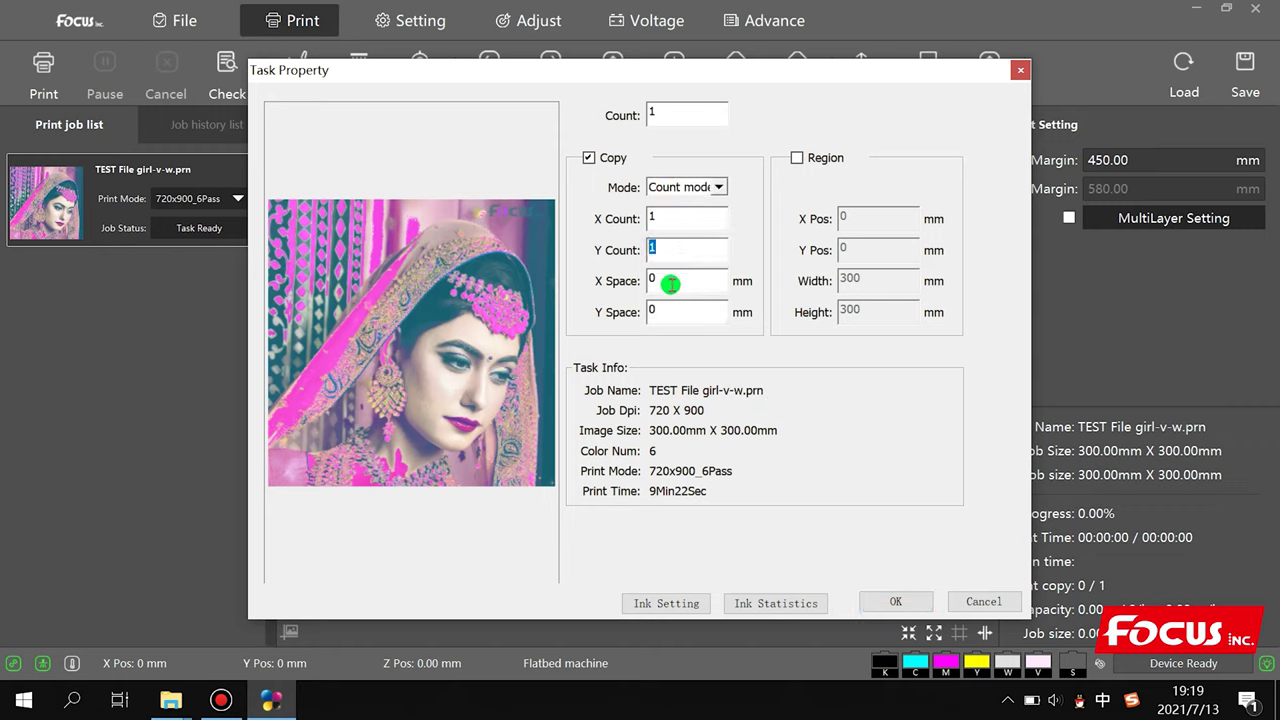
pyautogui.doubleClick(652, 312)
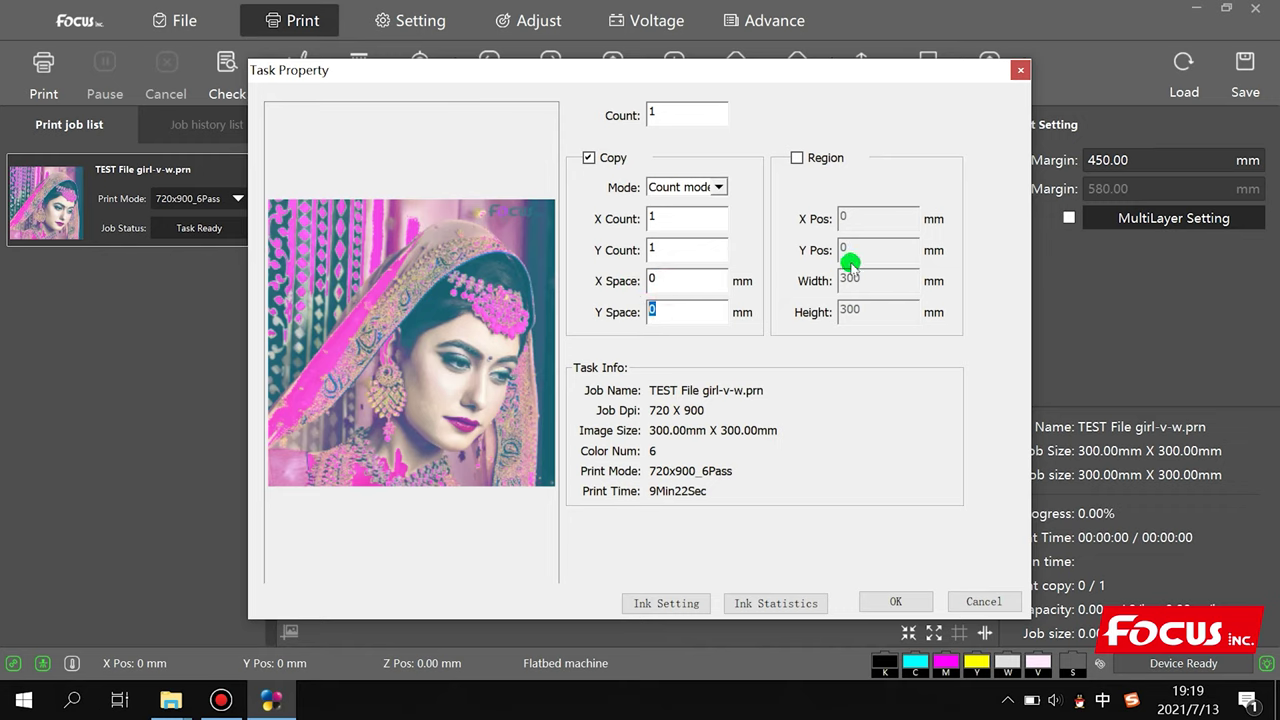
# Step: Replace the Copy option with a print region around the lower face, about 88 mm high, and set its width to 100 mm
pyautogui.click(797, 157)
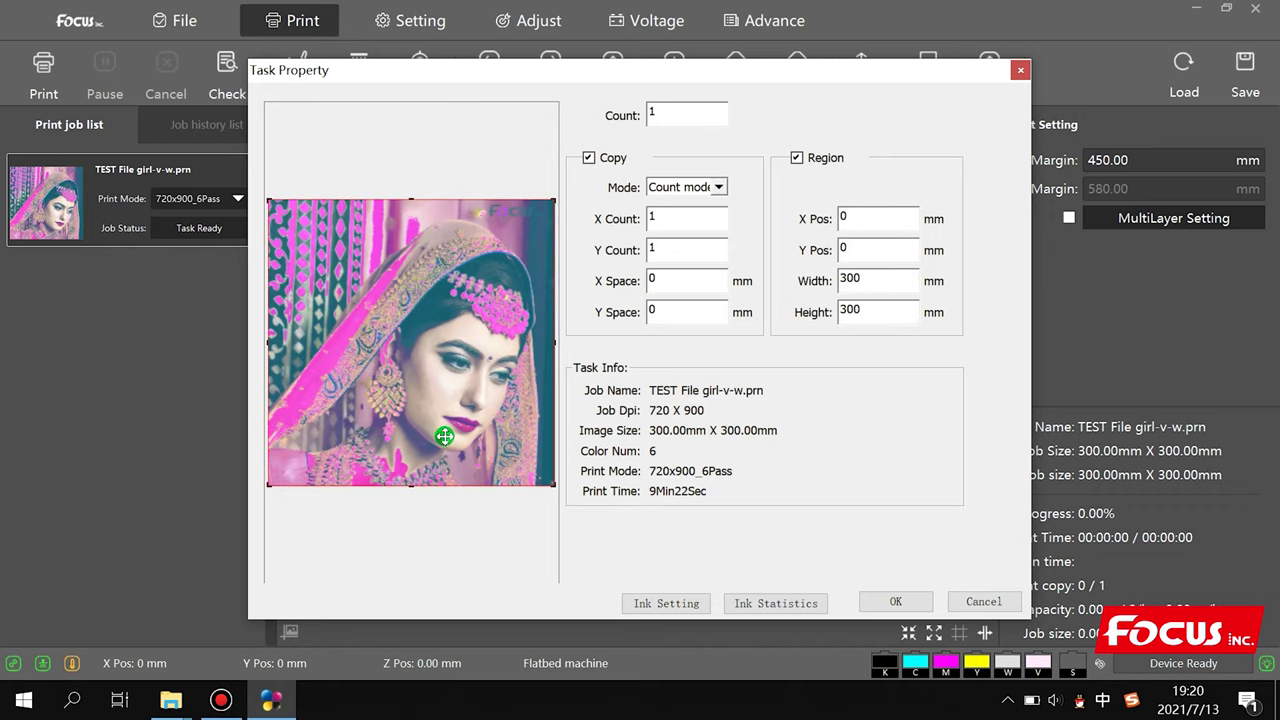
pyautogui.click(588, 157)
pyautogui.moveTo(549, 484); pyautogui.dragTo(426, 450)
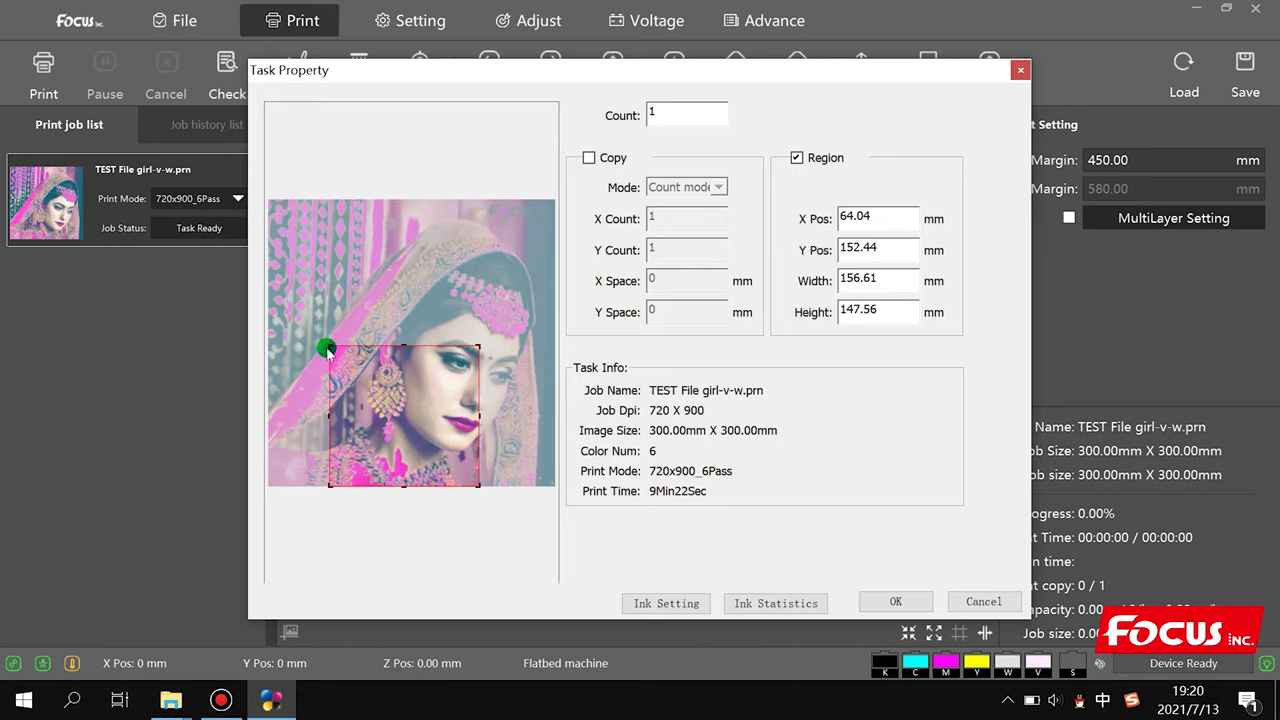
pyautogui.moveTo(330, 346); pyautogui.dragTo(400, 403)
pyautogui.moveTo(423, 449)
pyautogui.mouseDown()
pyautogui.moveTo(474, 354)
pyautogui.moveTo(432, 337)
pyautogui.moveTo(439, 436)
pyautogui.moveTo(420, 441)
pyautogui.mouseUp()
pyautogui.doubleClick(868, 280)
pyautogui.write('100')
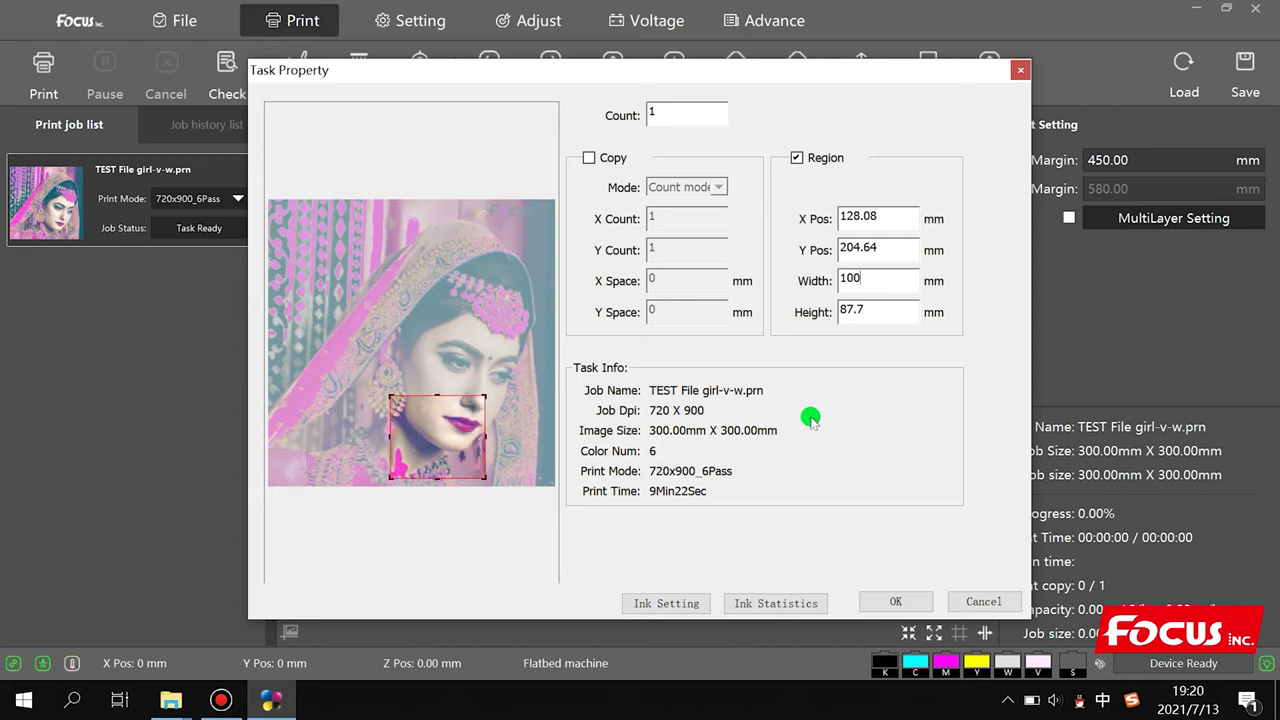
# Step: Open the job's ink settings and set the multiple ink values of White and Varnish to 2
pyautogui.click(668, 603)
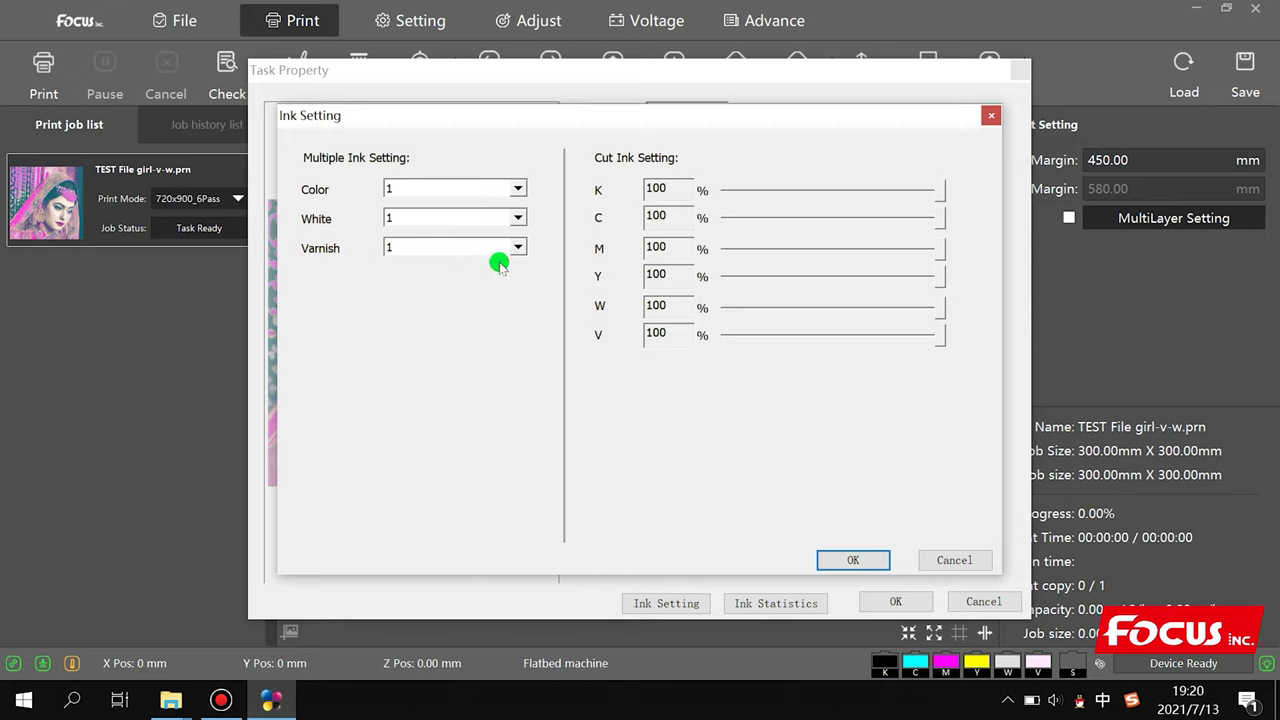
pyautogui.click(517, 218)
pyautogui.click(467, 250)
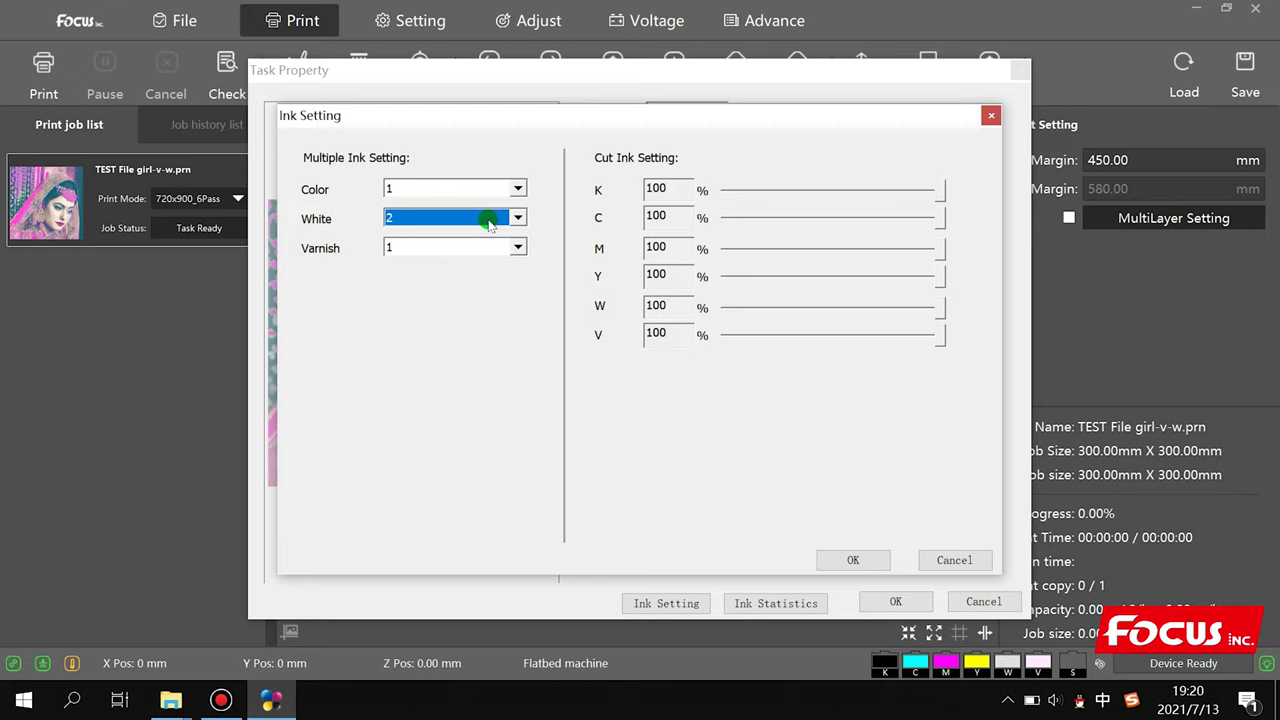
pyautogui.click(514, 245)
pyautogui.click(470, 262)
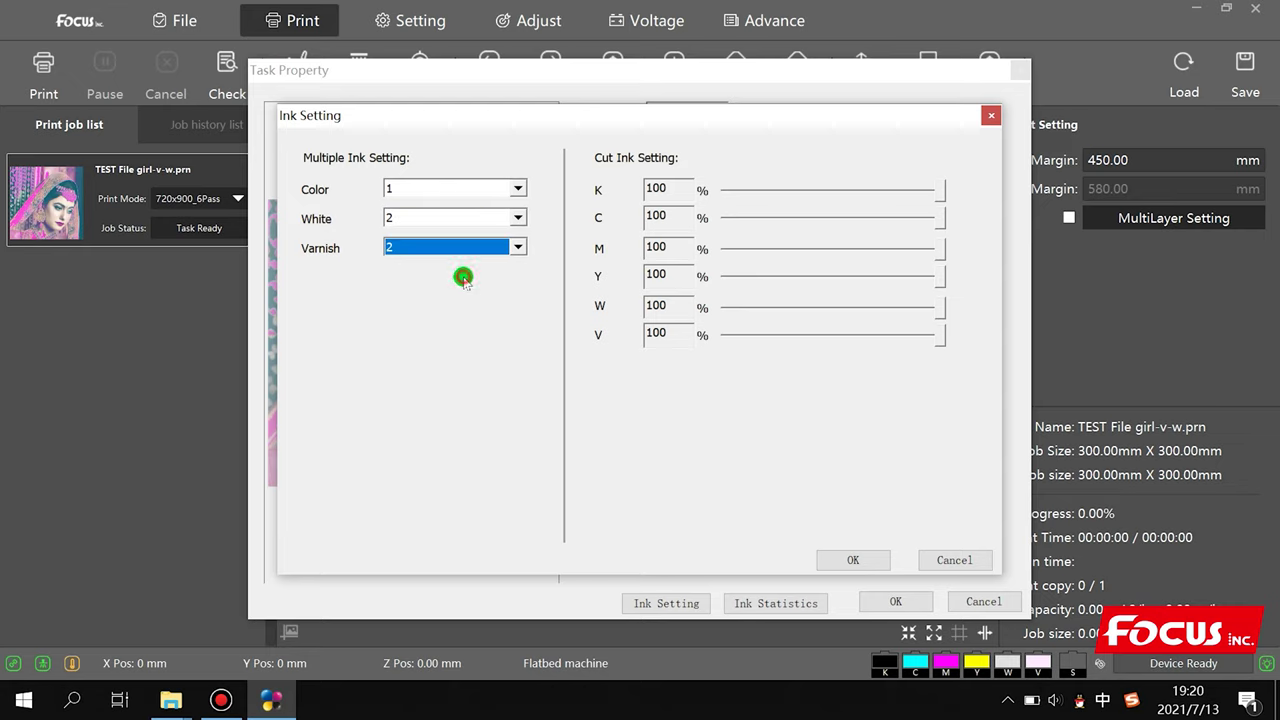
# Step: Return the White and Varnish multiple ink values to 1
pyautogui.click(520, 218)
pyautogui.click(466, 236)
pyautogui.click(518, 246)
pyautogui.click(476, 264)
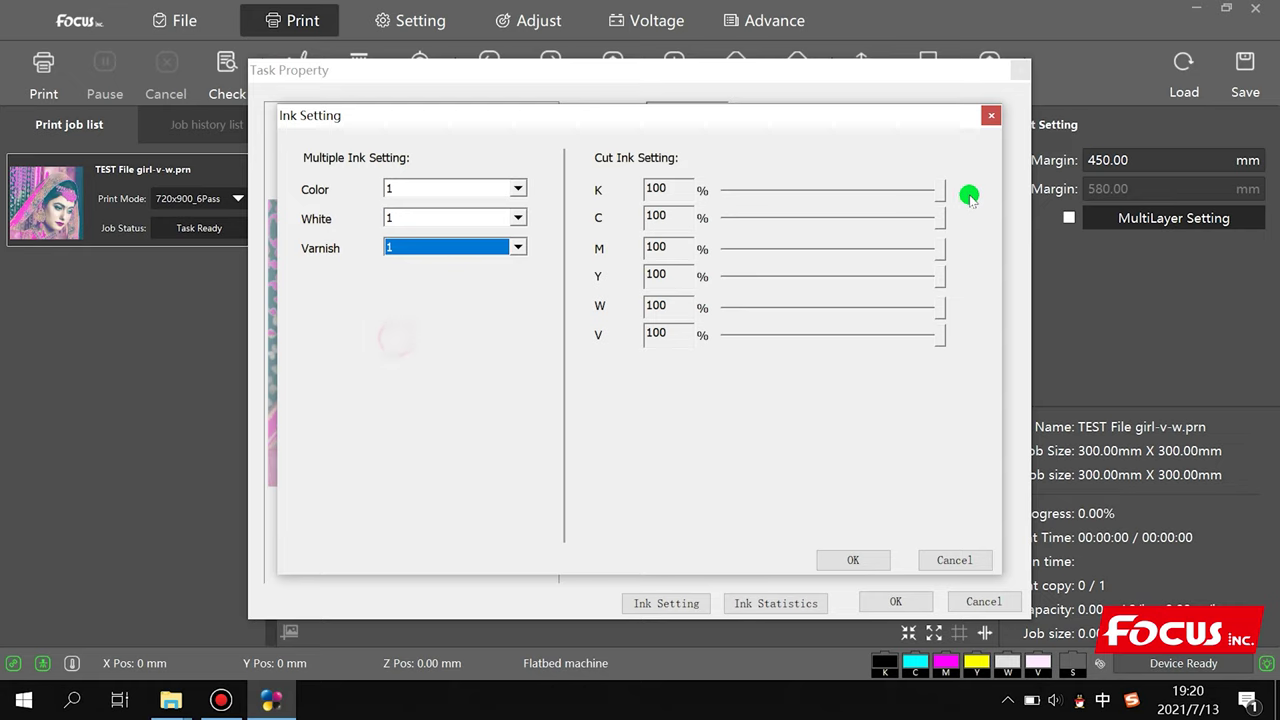
# Step: Try cutting the K ink to 0% and the C ink to 82%, and restore both to 100%
pyautogui.moveTo(940, 189)
pyautogui.mouseDown()
pyautogui.moveTo(926, 190)
pyautogui.moveTo(946, 192)
pyautogui.mouseUp()
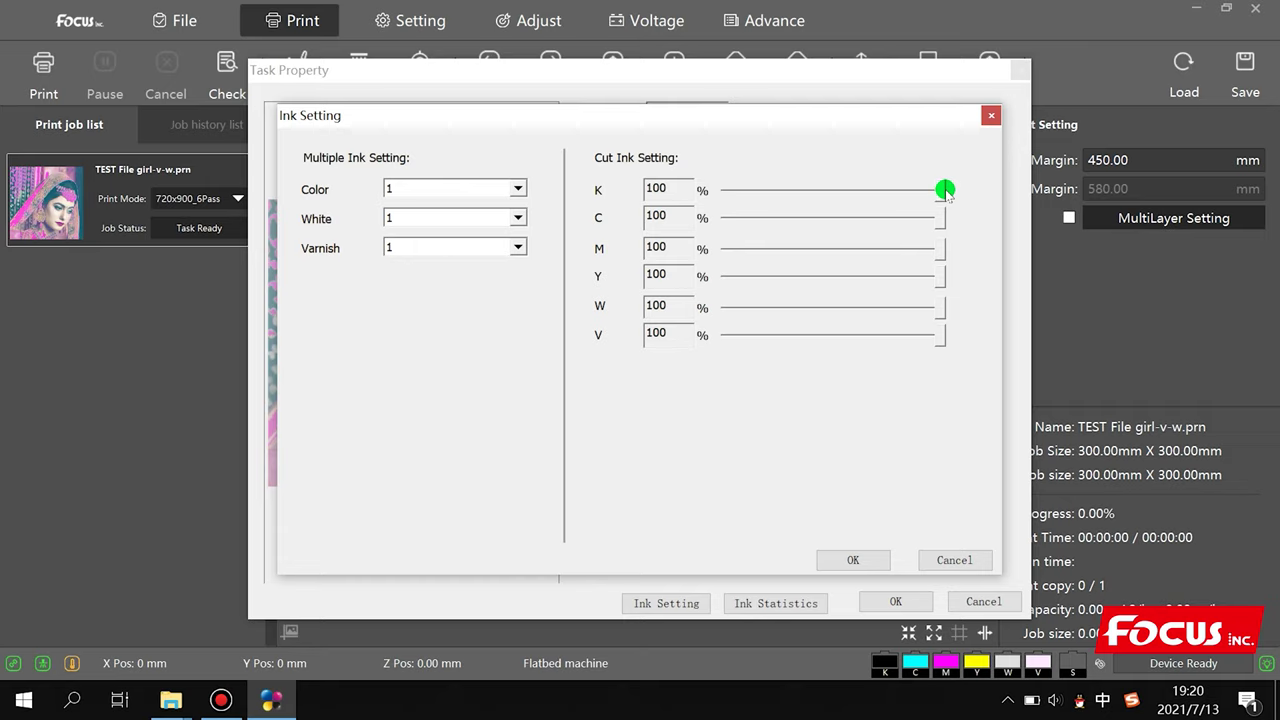
pyautogui.moveTo(941, 189); pyautogui.dragTo(588, 182)
pyautogui.moveTo(942, 218); pyautogui.dragTo(1022, 260)
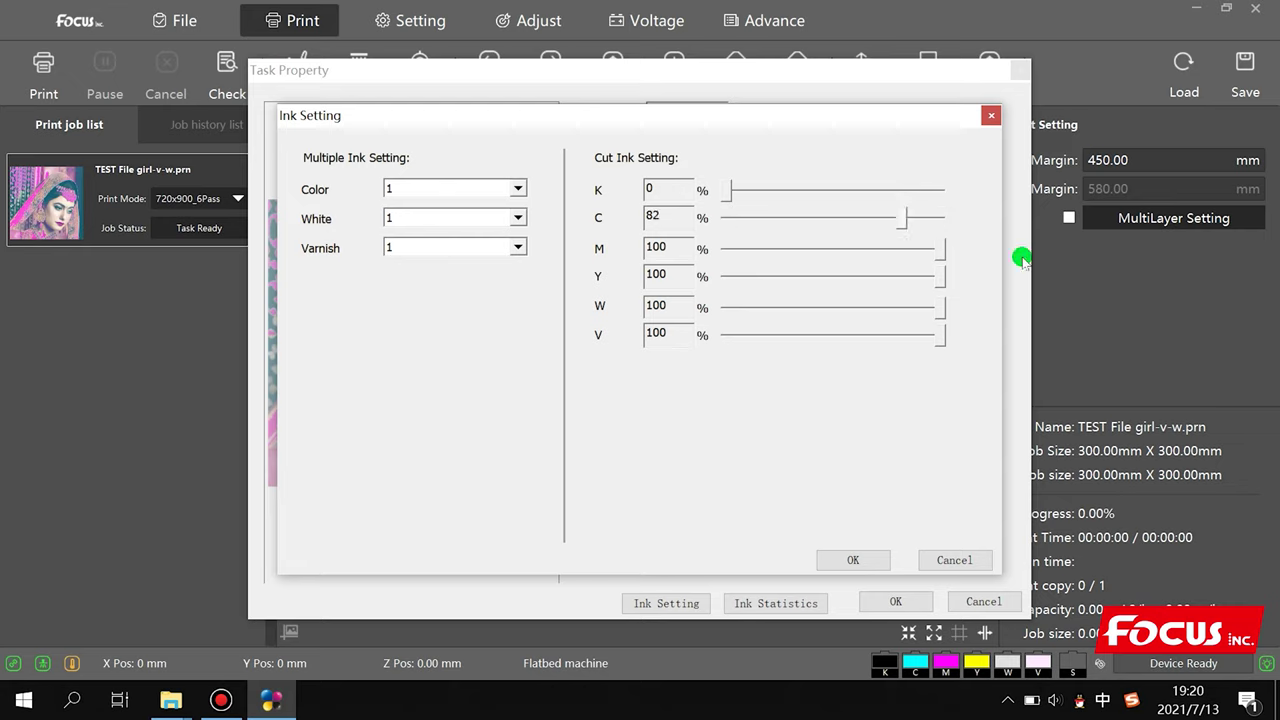
pyautogui.moveTo(729, 189); pyautogui.dragTo(941, 218)
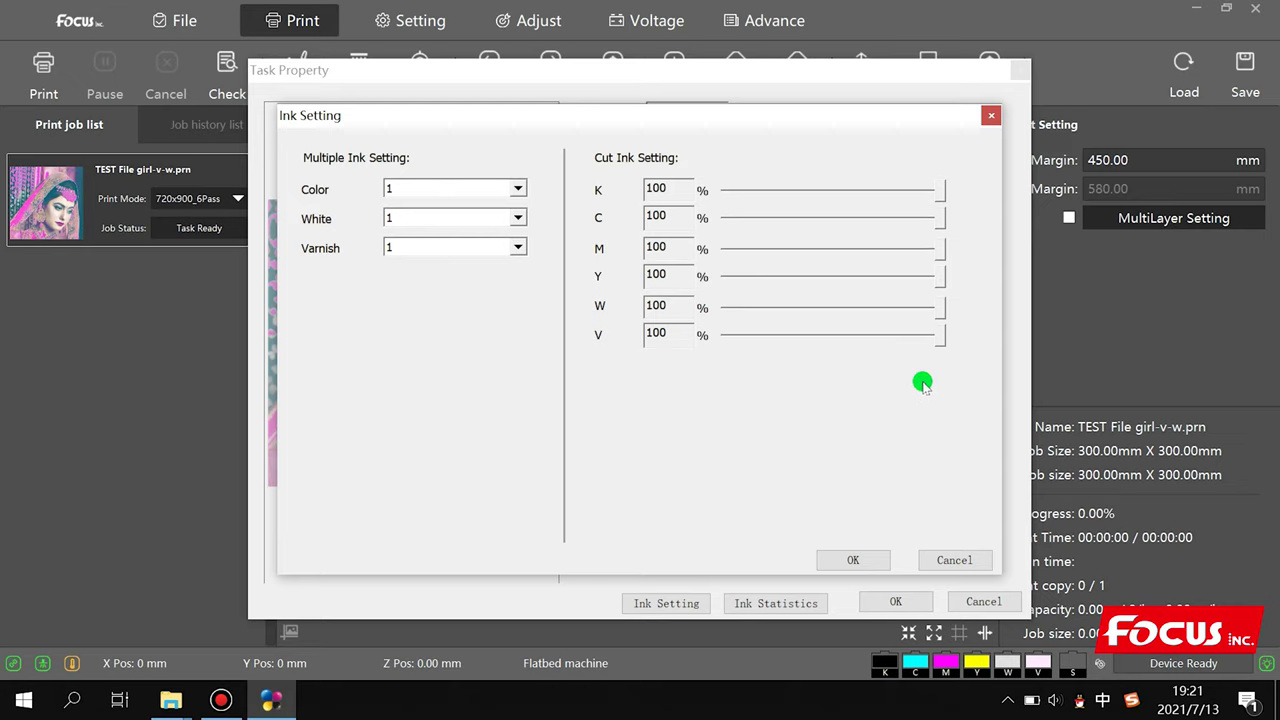
# Step: Try cutting the W ink to 60% and the V ink to 61%, restore both to 100% and accept the ink settings
pyautogui.moveTo(940, 310); pyautogui.dragTo(876, 313)
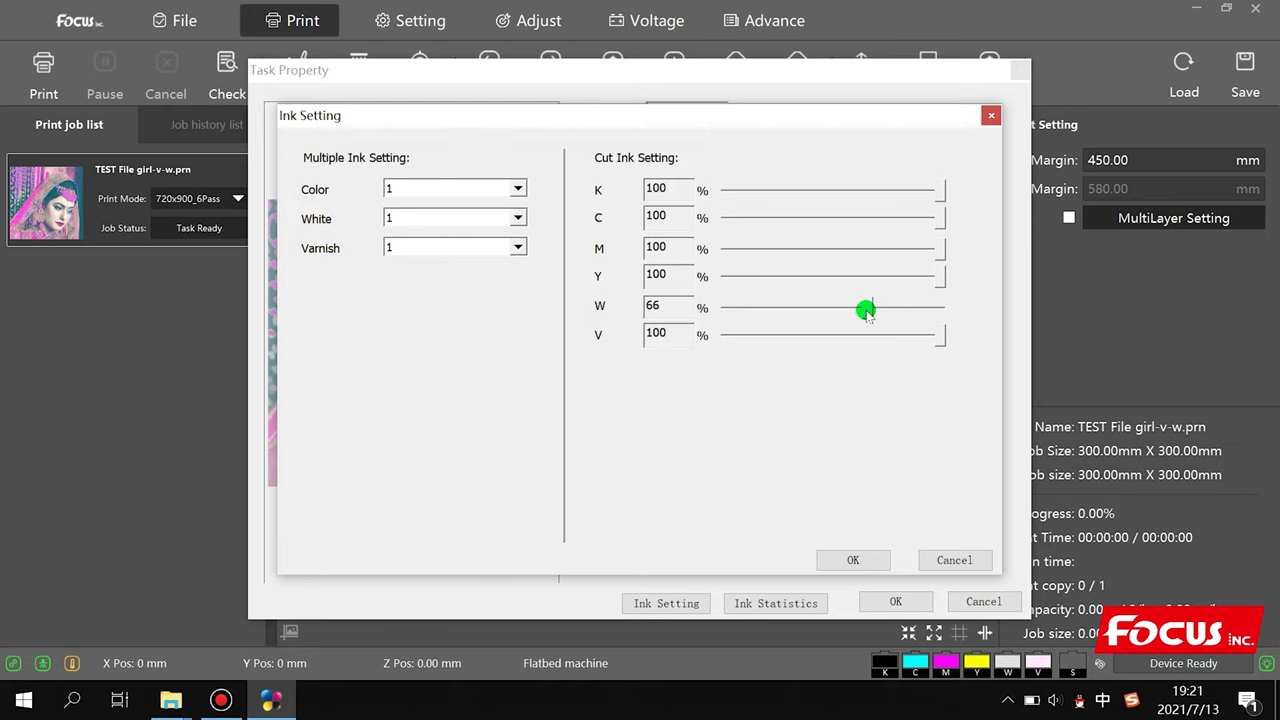
pyautogui.moveTo(868, 313); pyautogui.dragTo(853, 314)
pyautogui.moveTo(943, 334); pyautogui.dragTo(862, 337)
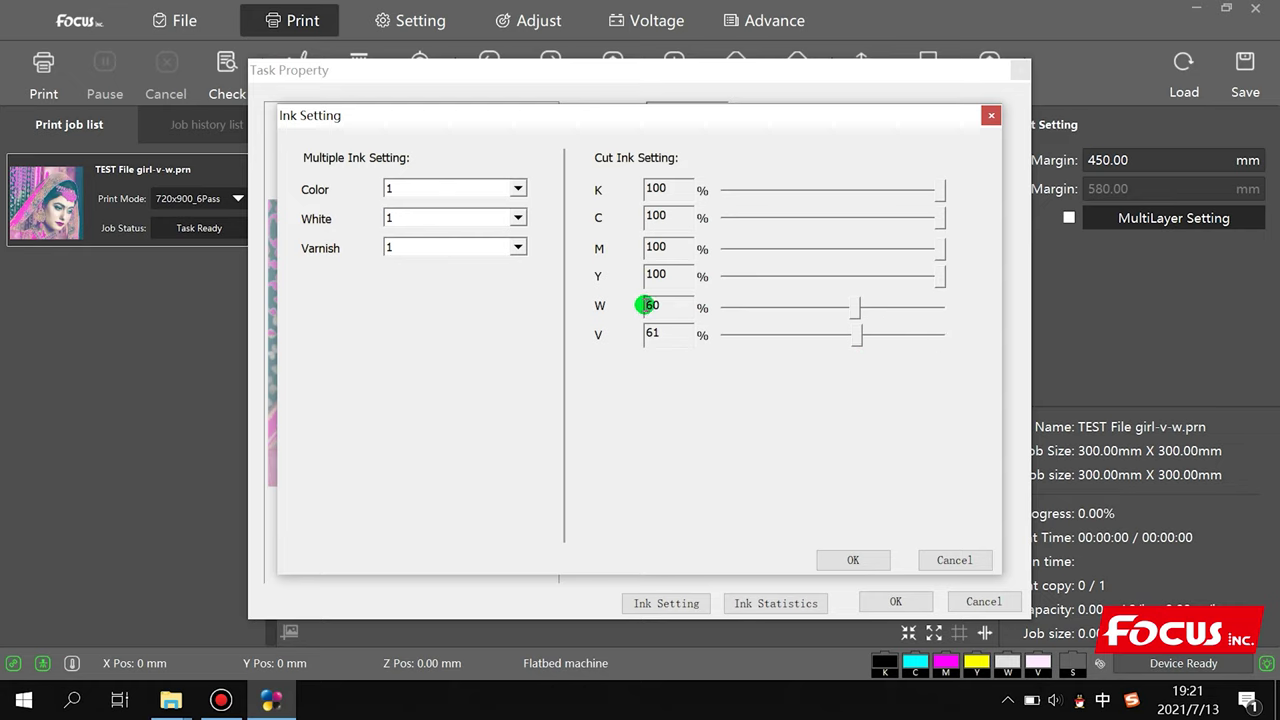
pyautogui.moveTo(854, 306); pyautogui.dragTo(946, 311)
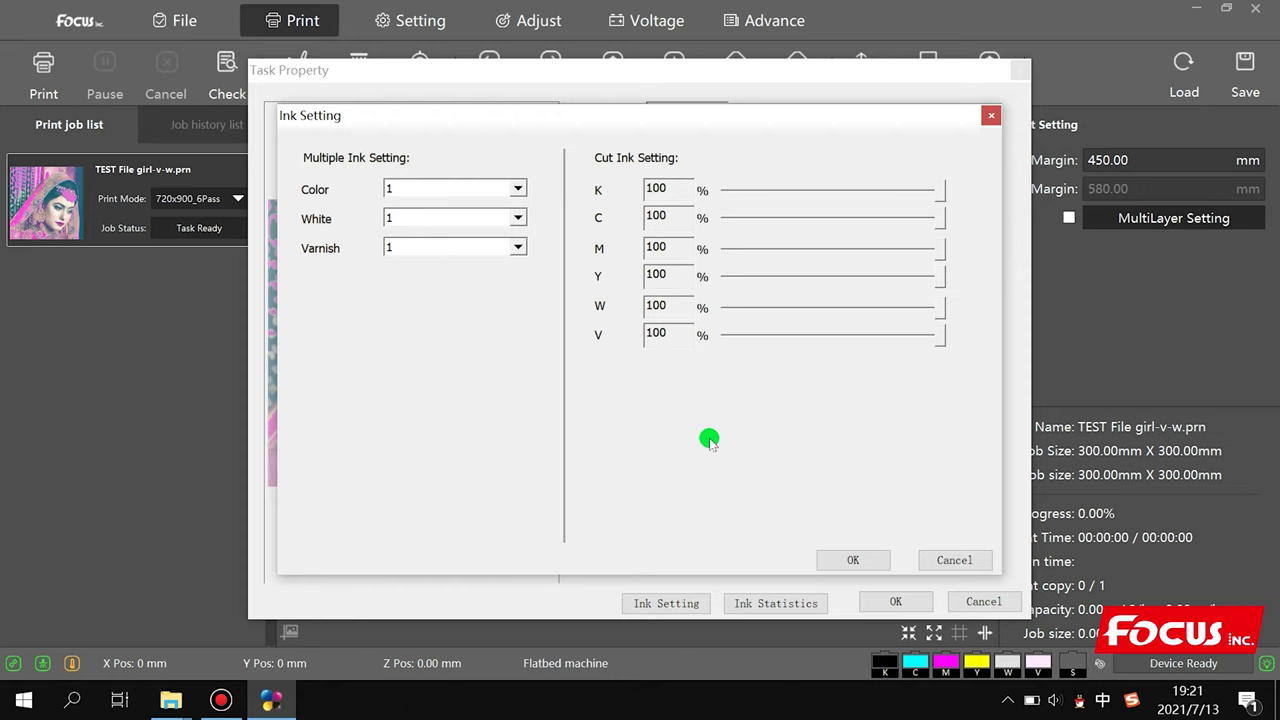
pyautogui.click(868, 558)
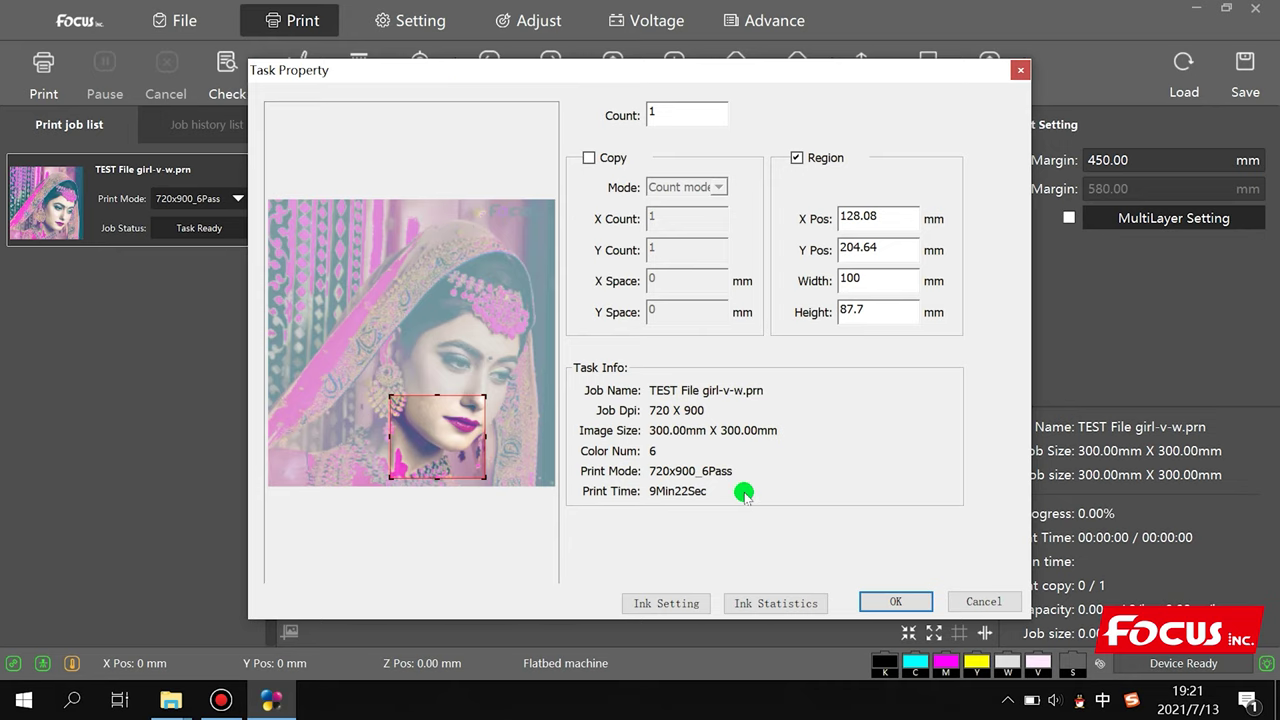
# Step: Examine the ink statistics for the selected region, refresh the calculation and close the statistics
pyautogui.click(795, 596)
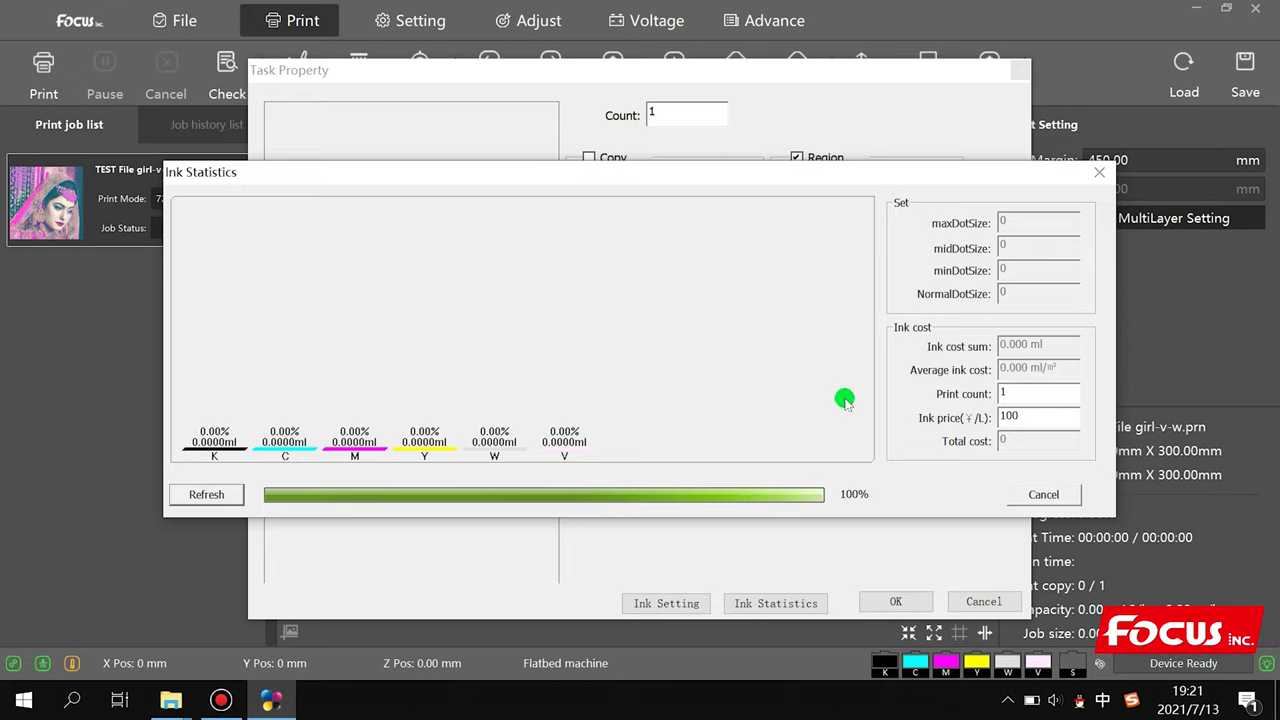
pyautogui.click(210, 494)
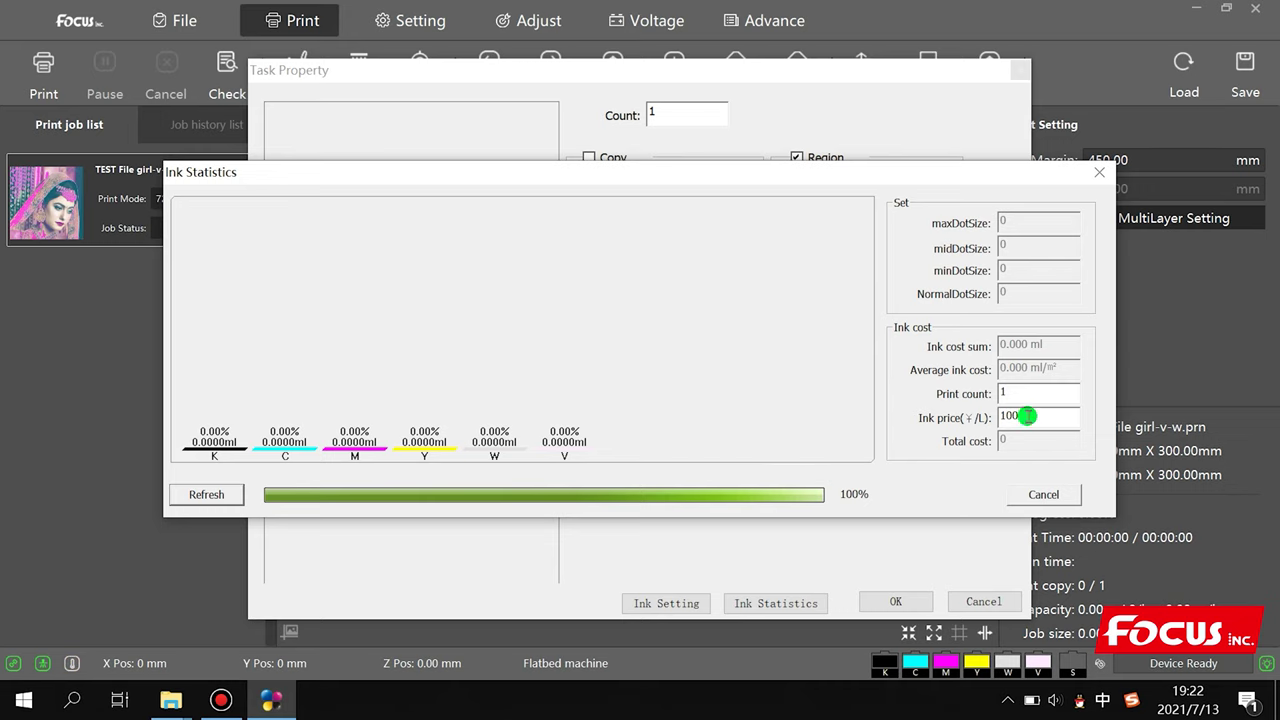
pyautogui.click(1044, 494)
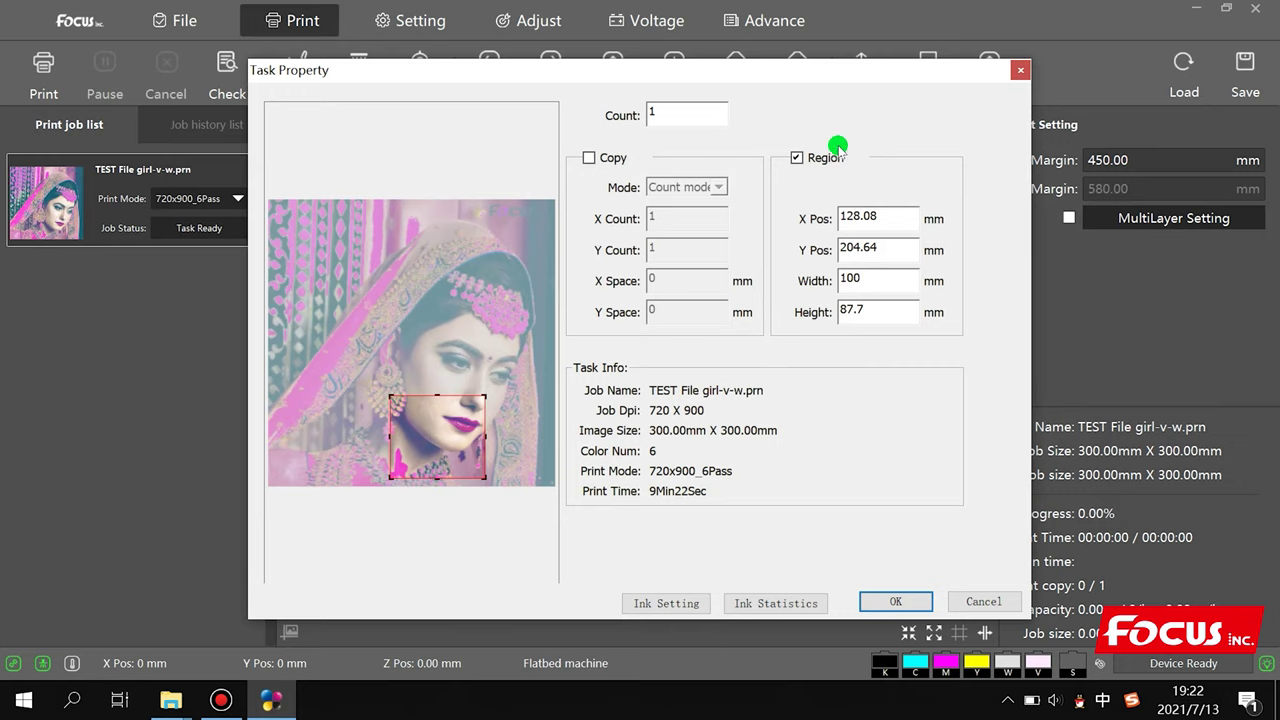
# Step: Turn off the print region, recheck the ink statistics and accept the task settings
pyautogui.click(798, 157)
pyautogui.click(810, 603)
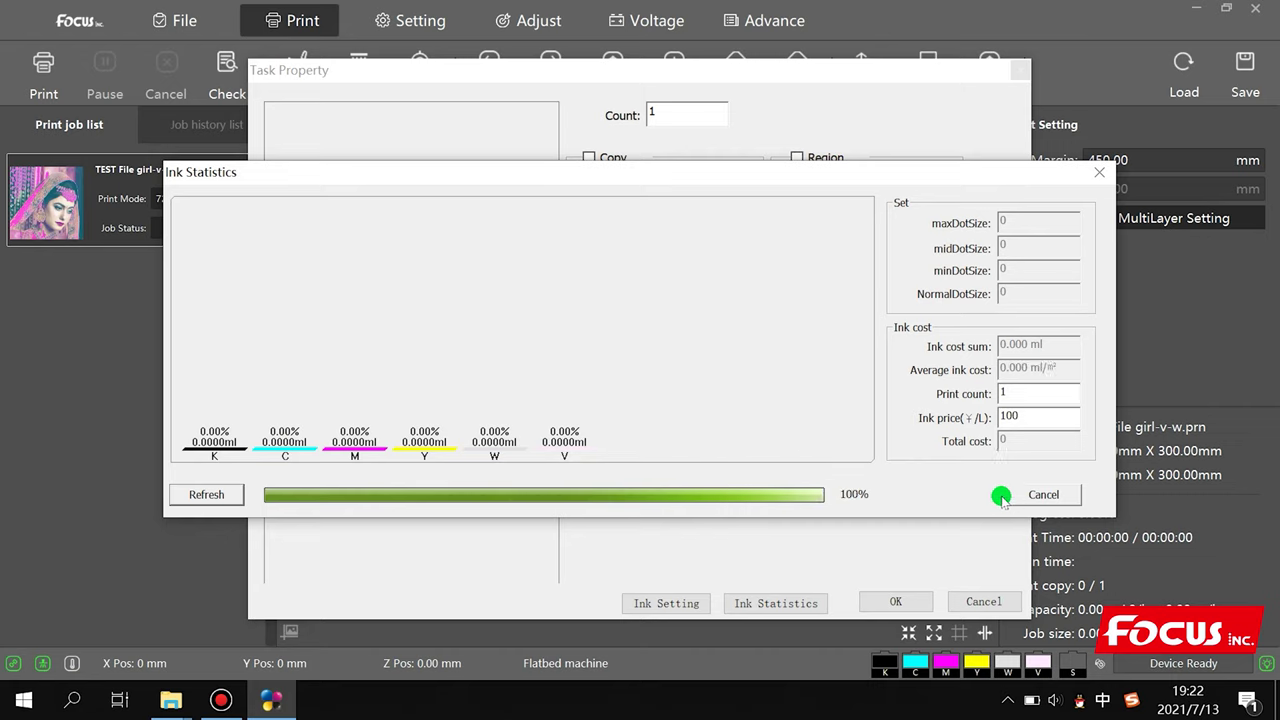
pyautogui.doubleClick(1024, 392)
pyautogui.click(1042, 494)
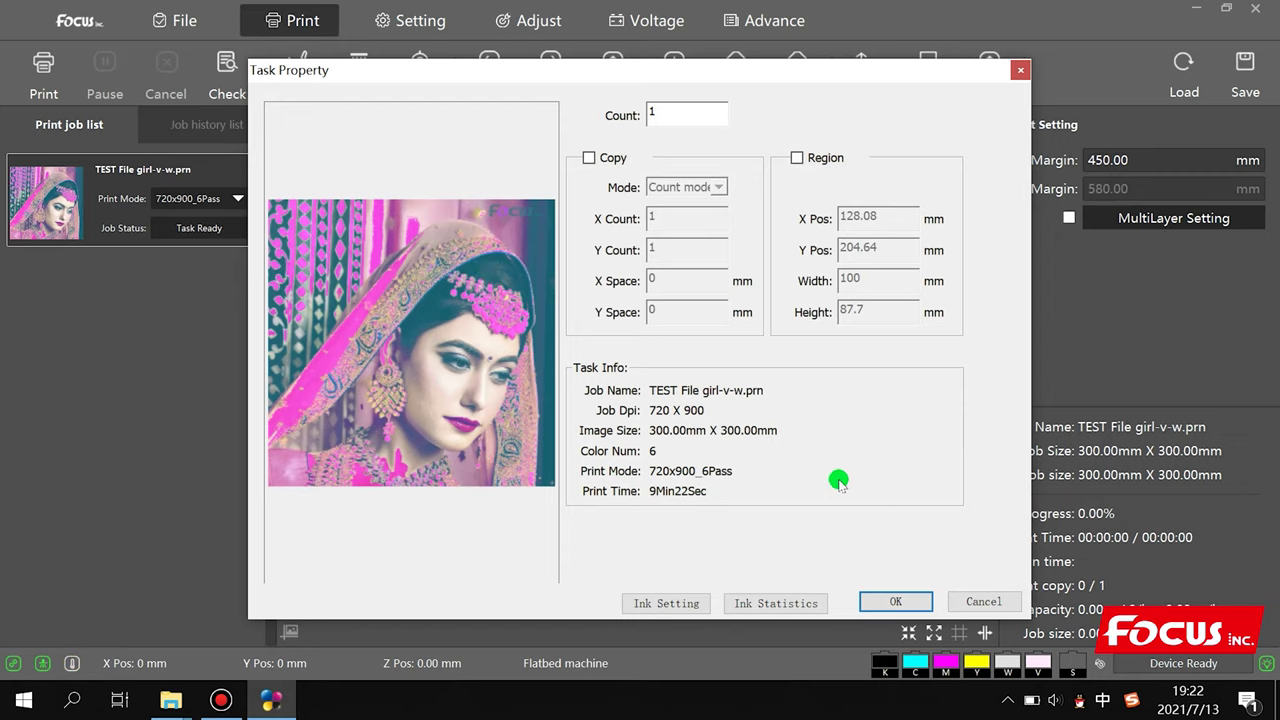
pyautogui.click(895, 601)
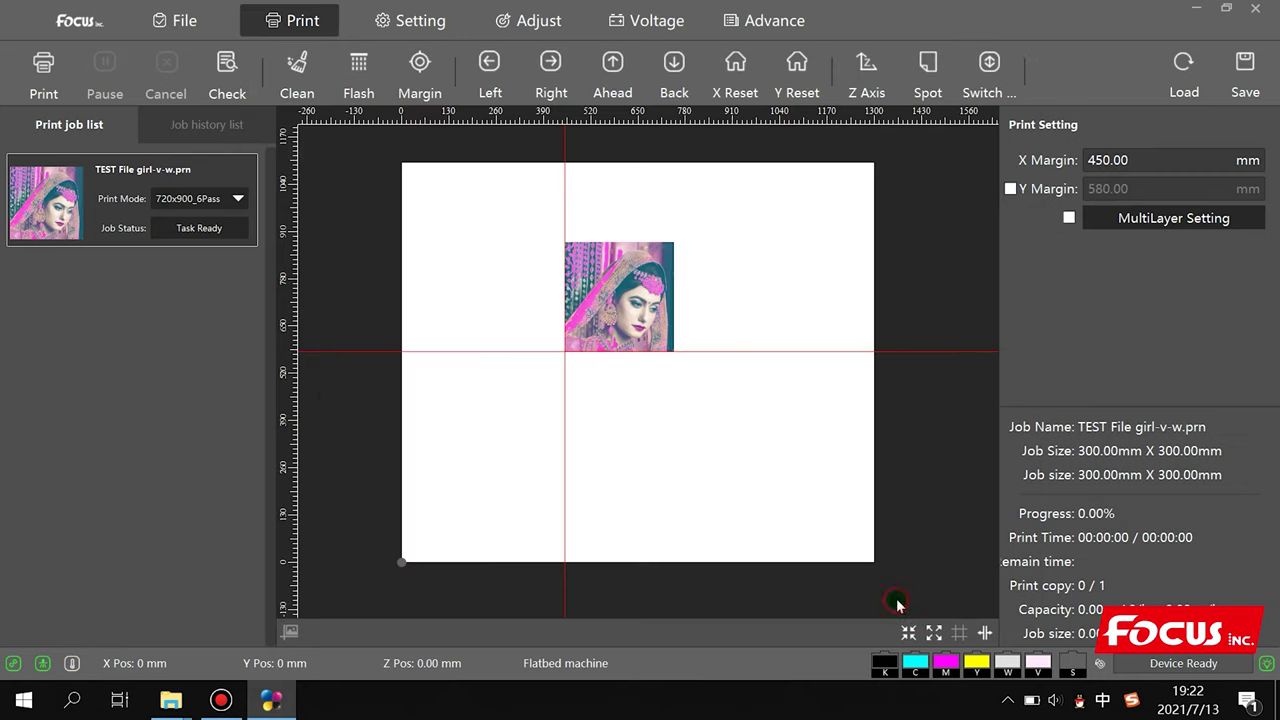
# Step: Open the folder that contains the TEST File girl-v-w job's print file
pyautogui.rightClick(86, 175)
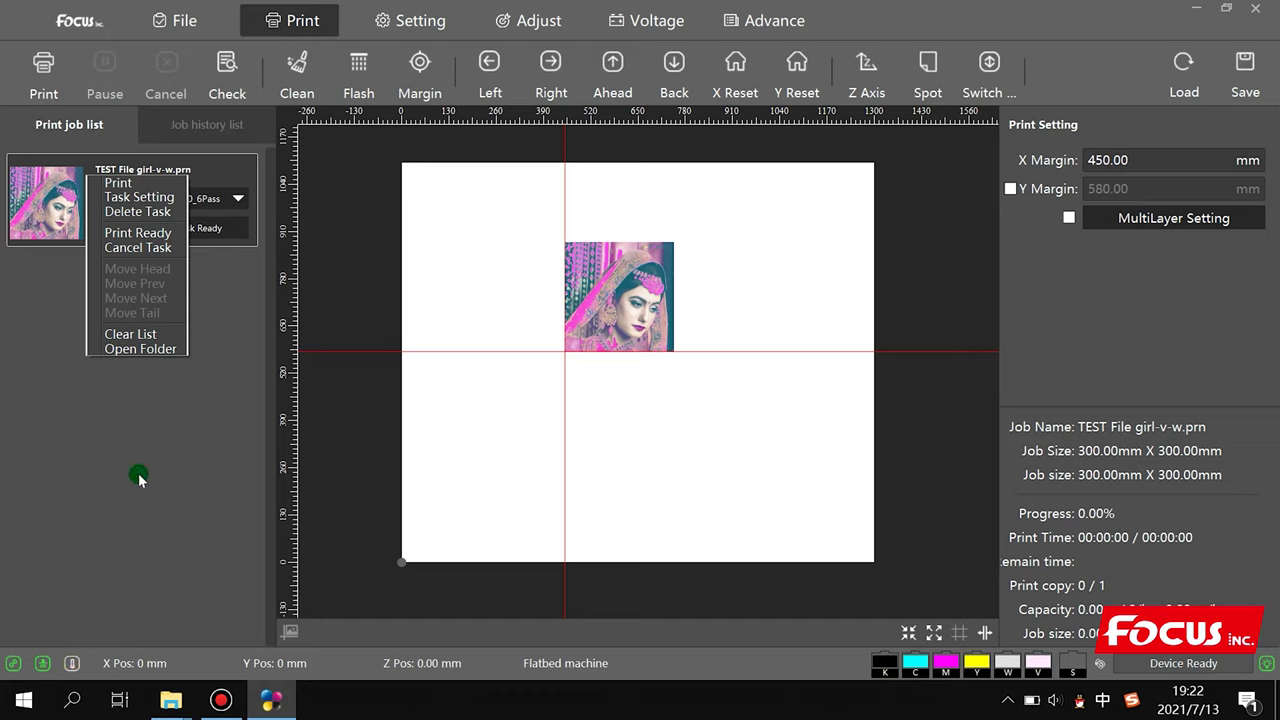
pyautogui.click(150, 354)
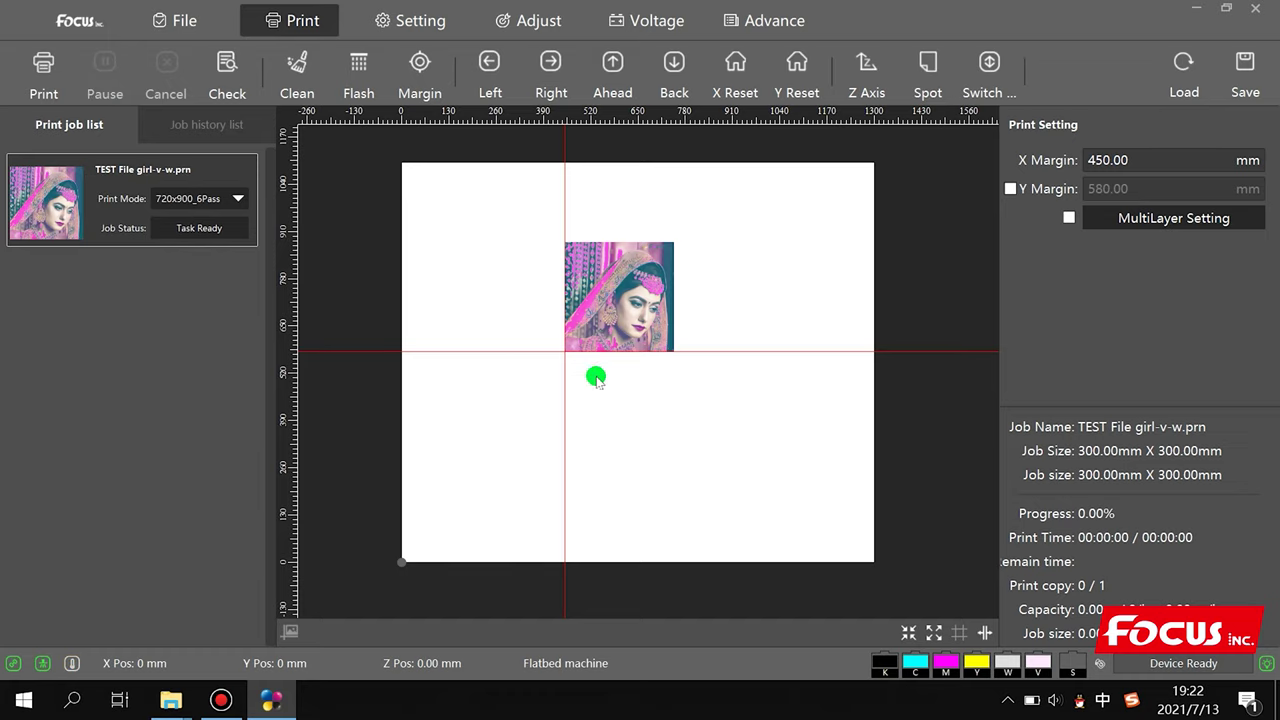
pyautogui.hotkey('alt', 'Tab')
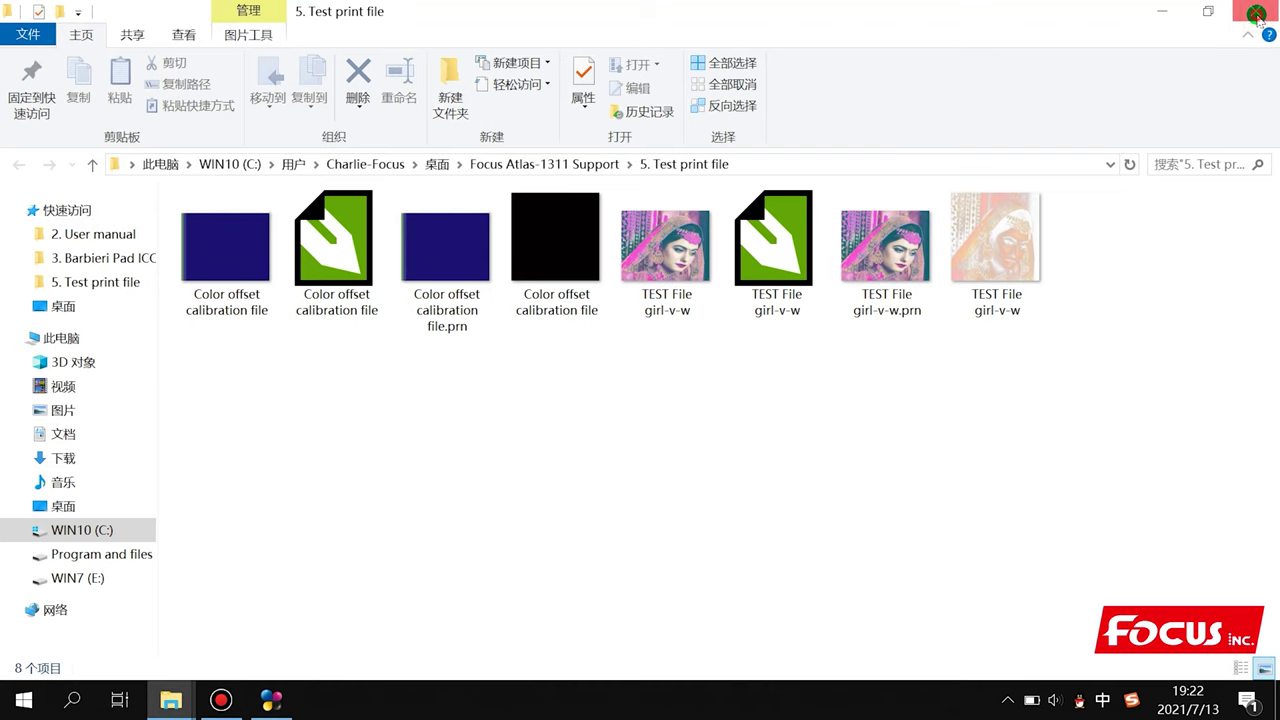
# Step: Close the print file's folder, then open the PRN file browser from the file page and cancel it without choosing a file
pyautogui.click(1256, 14)
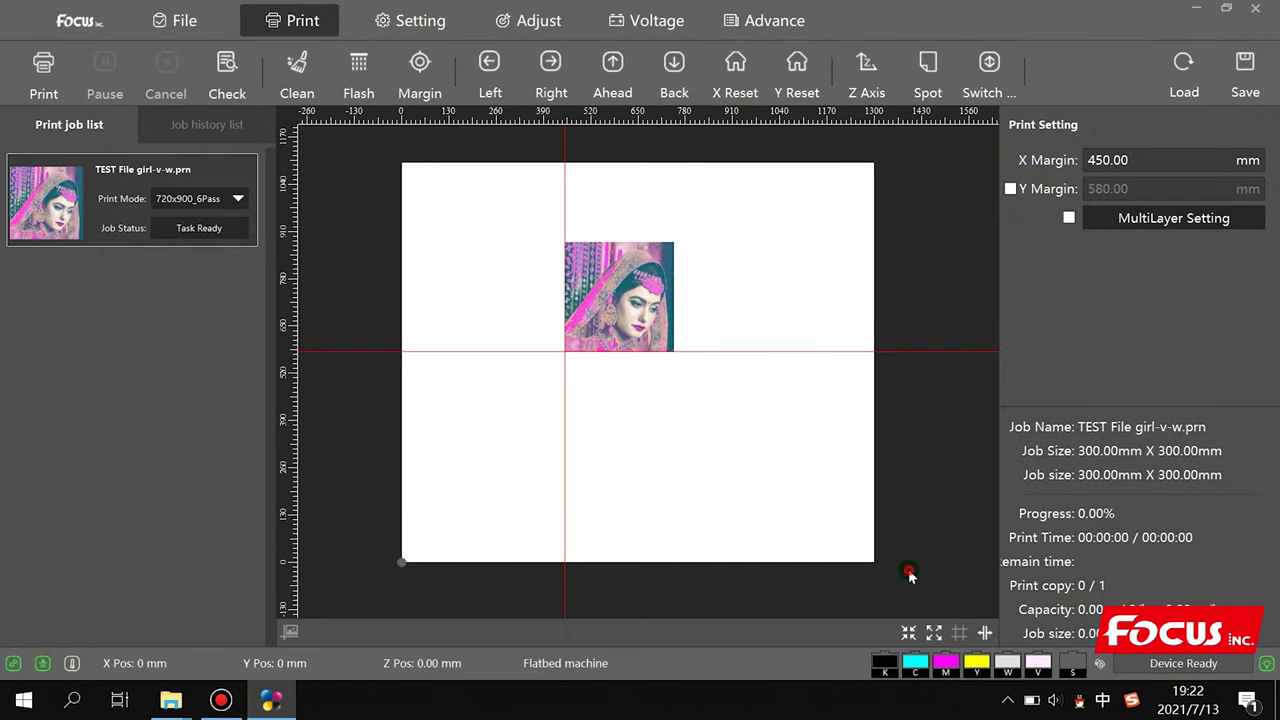
pyautogui.click(178, 20)
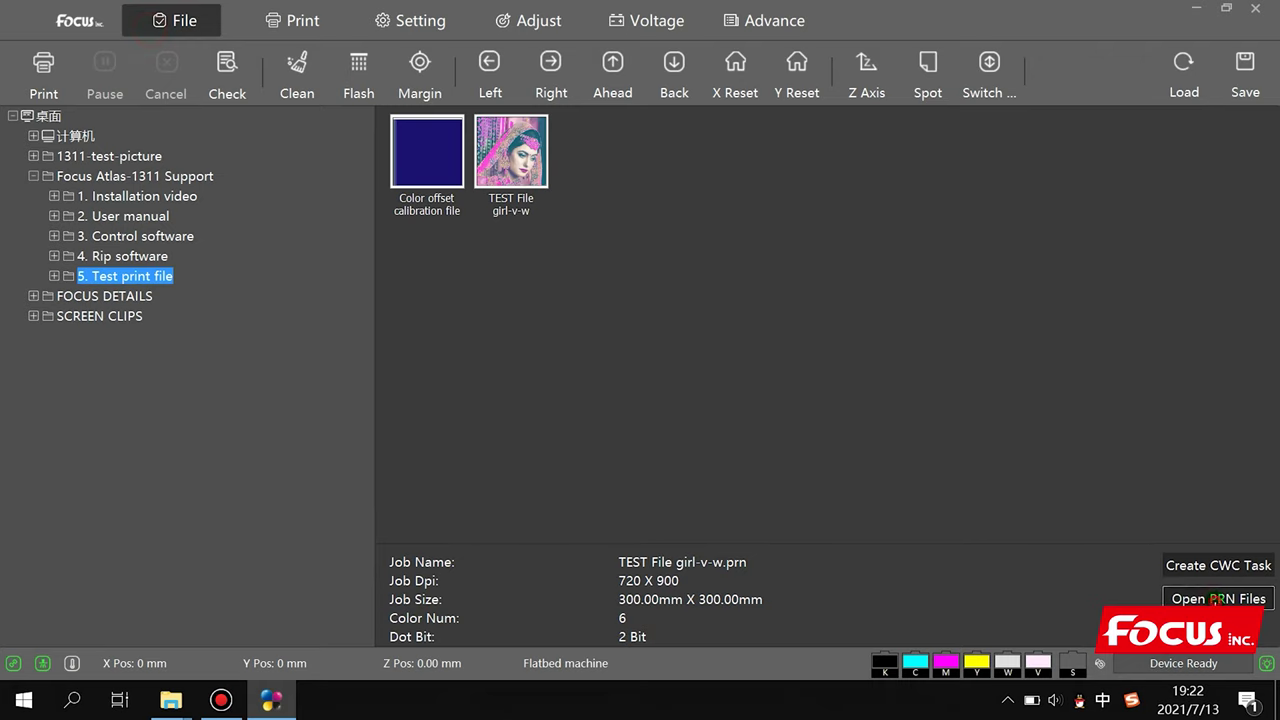
pyautogui.click(1216, 599)
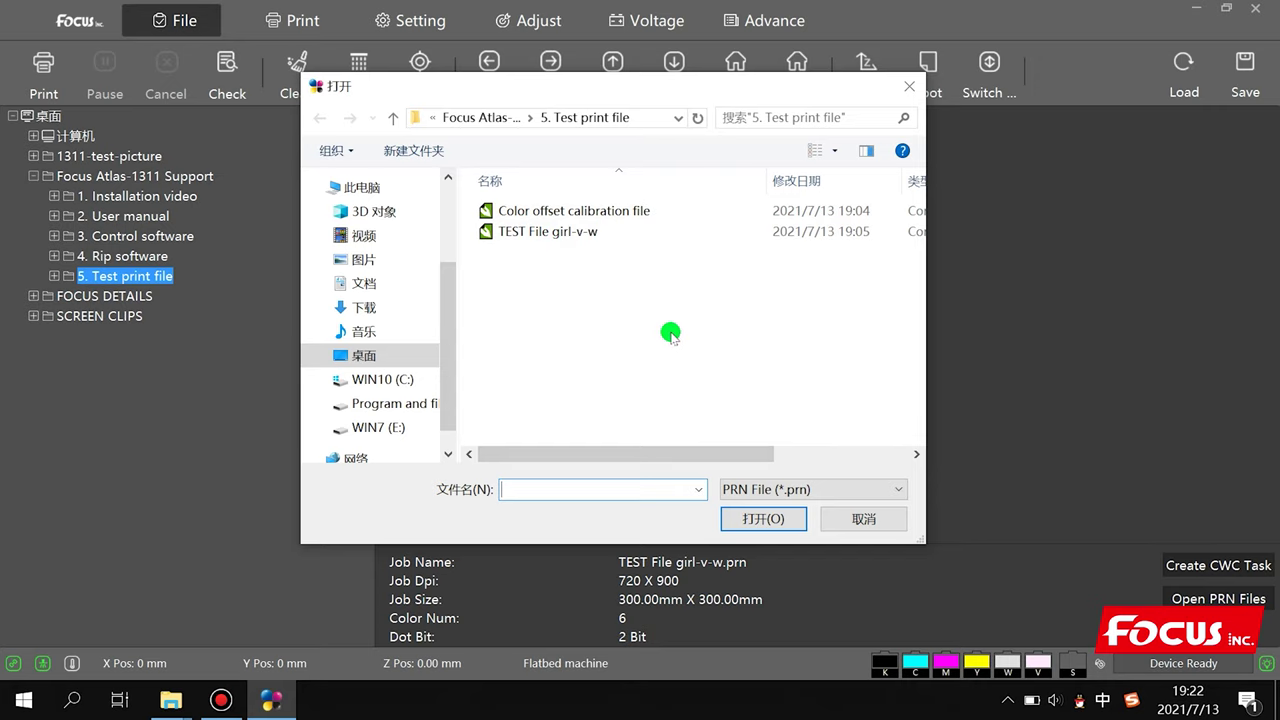
pyautogui.click(838, 518)
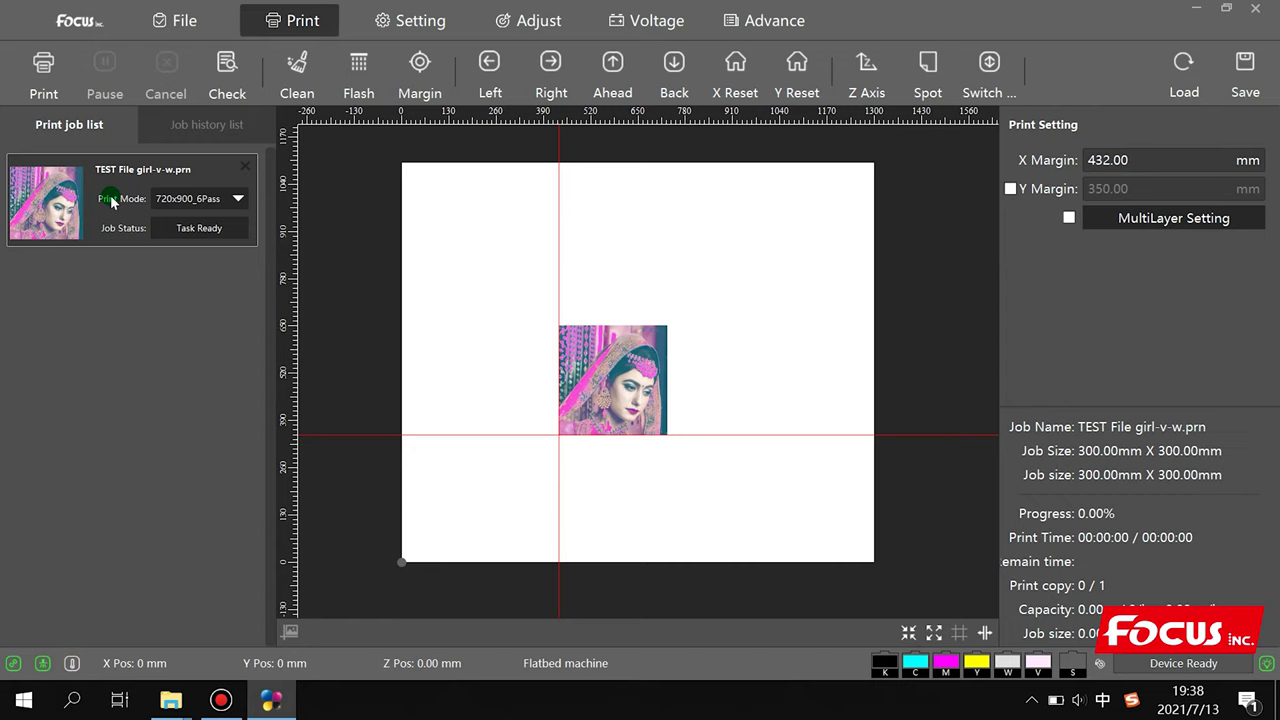
# Step: Examine the Create CWC Task window with its positive and negative image options, close it and return to the print job view
pyautogui.click(177, 22)
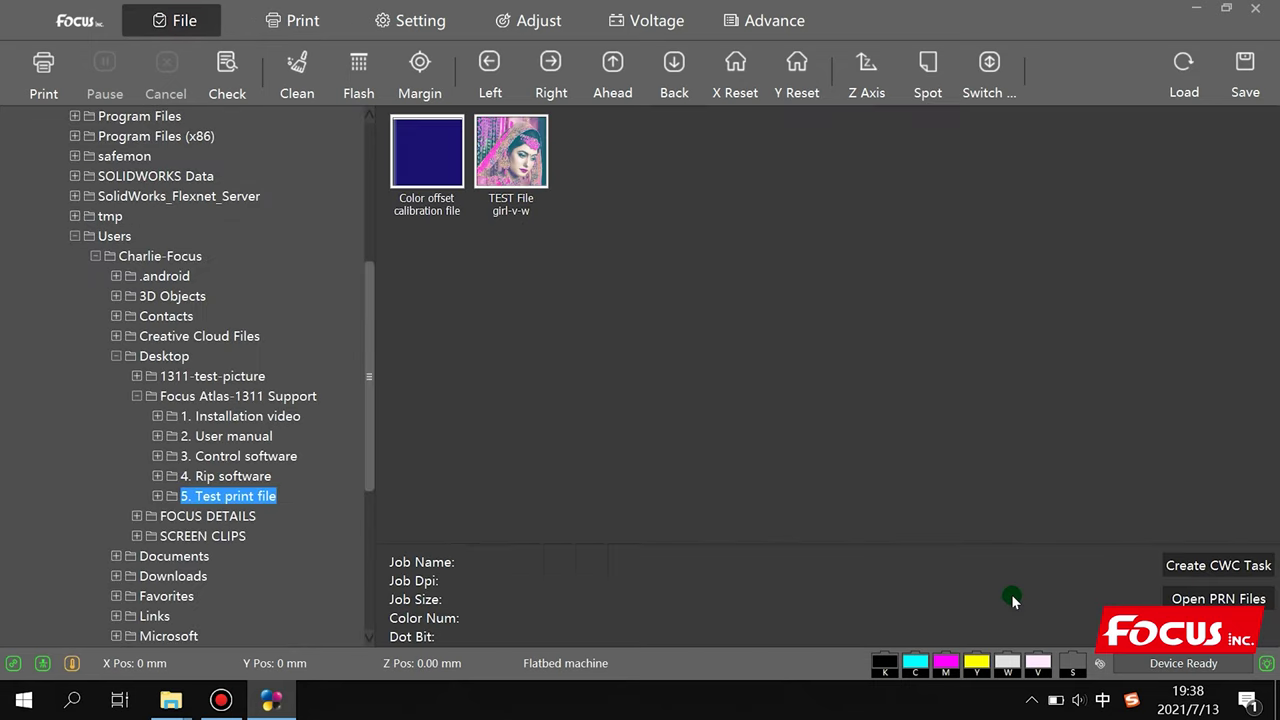
pyautogui.click(1218, 568)
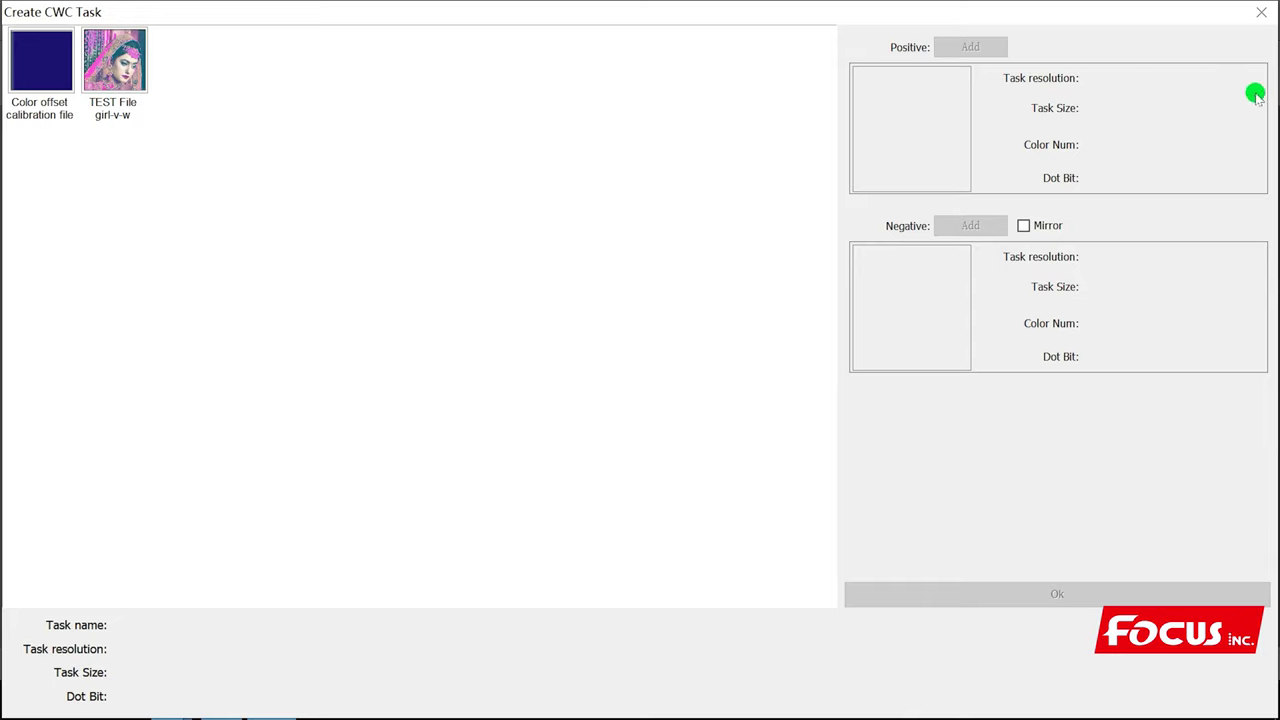
pyautogui.click(1264, 14)
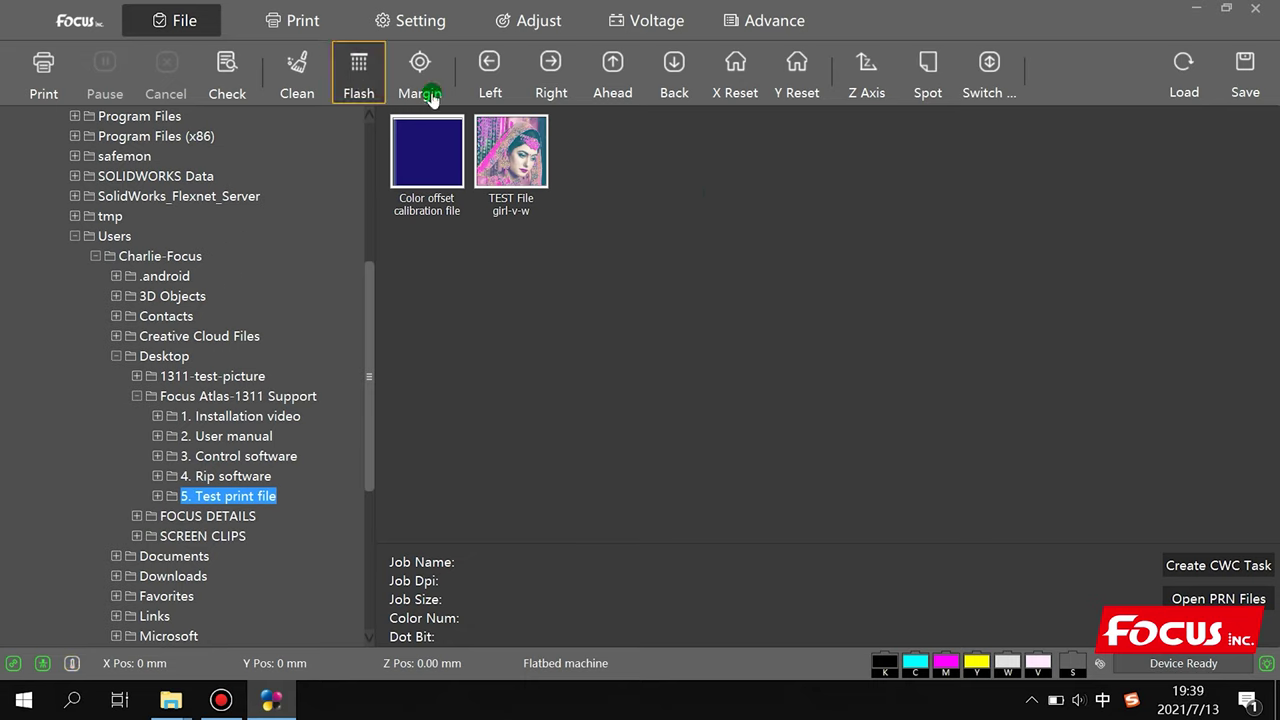
pyautogui.click(300, 24)
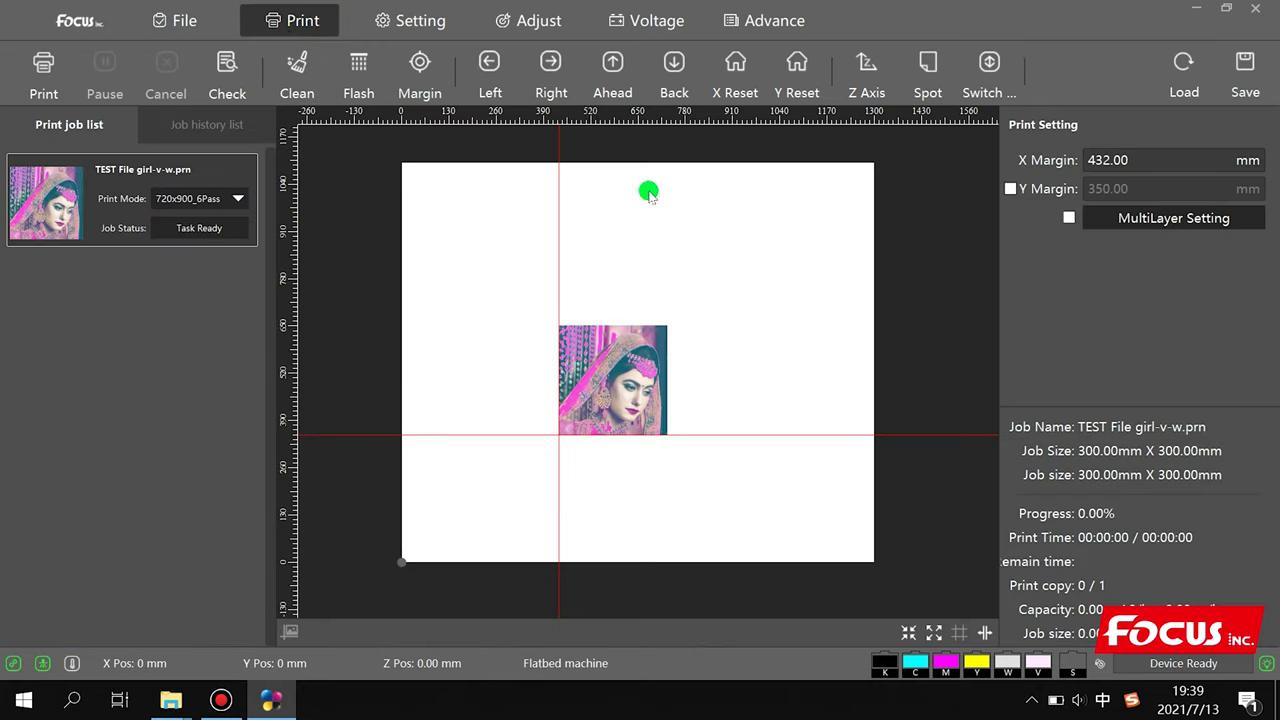
# Step: Set the X Margin of the TEST File girl-v-w job to 100 mm
pyautogui.moveTo(243, 172)
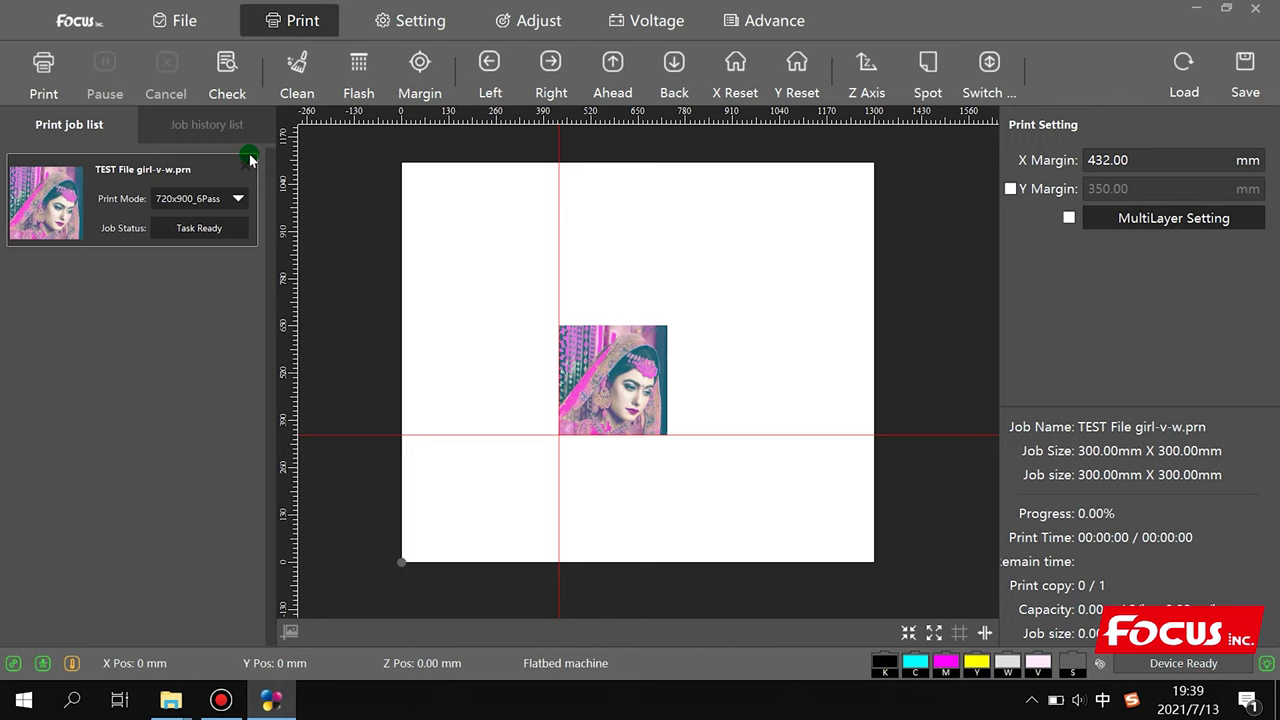
pyautogui.moveTo(1093, 165); pyautogui.dragTo(1113, 165)
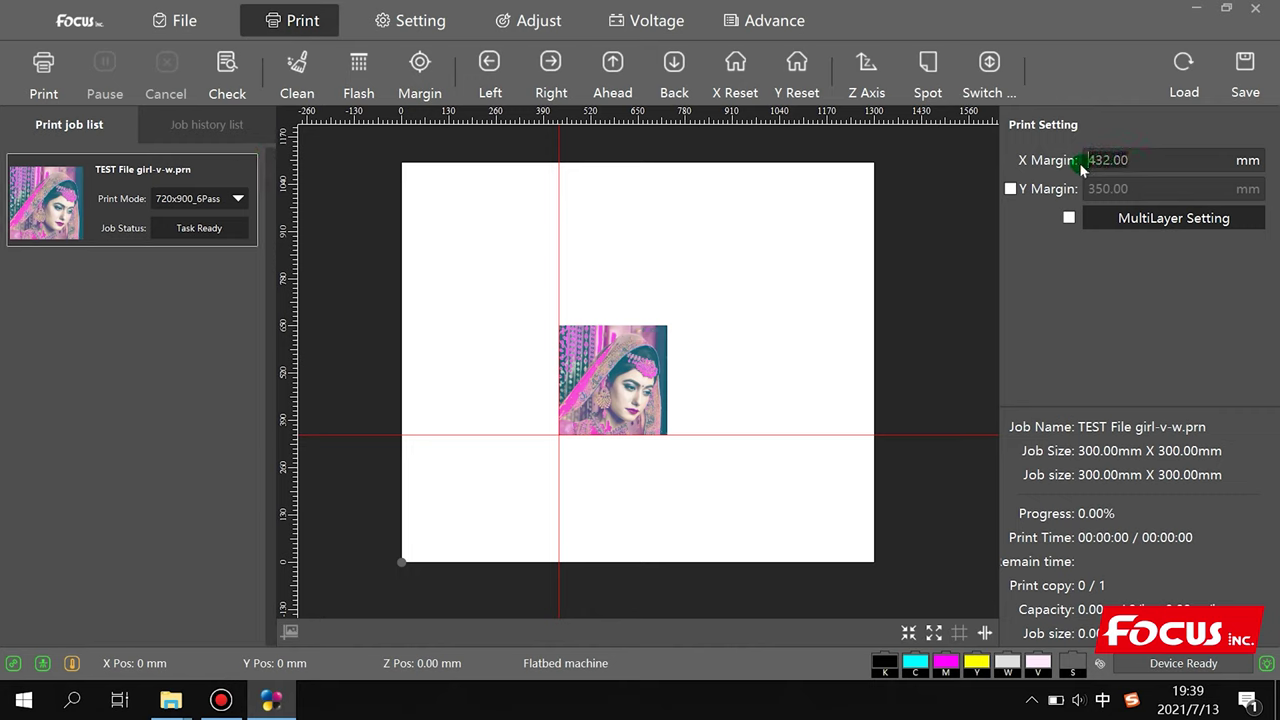
pyautogui.moveTo(1081, 168); pyautogui.dragTo(1141, 166)
pyautogui.click(895, 176)
pyautogui.write('100')
pyautogui.click(409, 380)
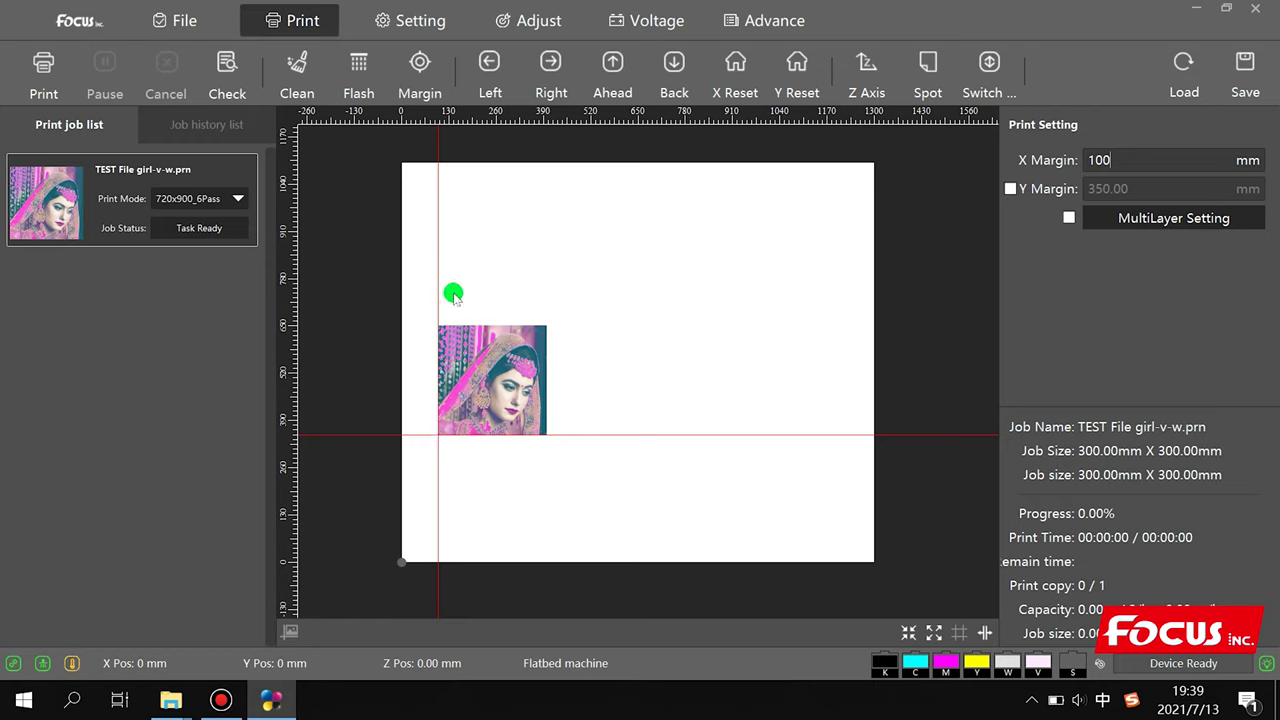
# Step: Reposition the image freehand around the print bed several times, ending at about X 575 mm and Y 302 mm
pyautogui.moveTo(489, 349); pyautogui.dragTo(507, 408)
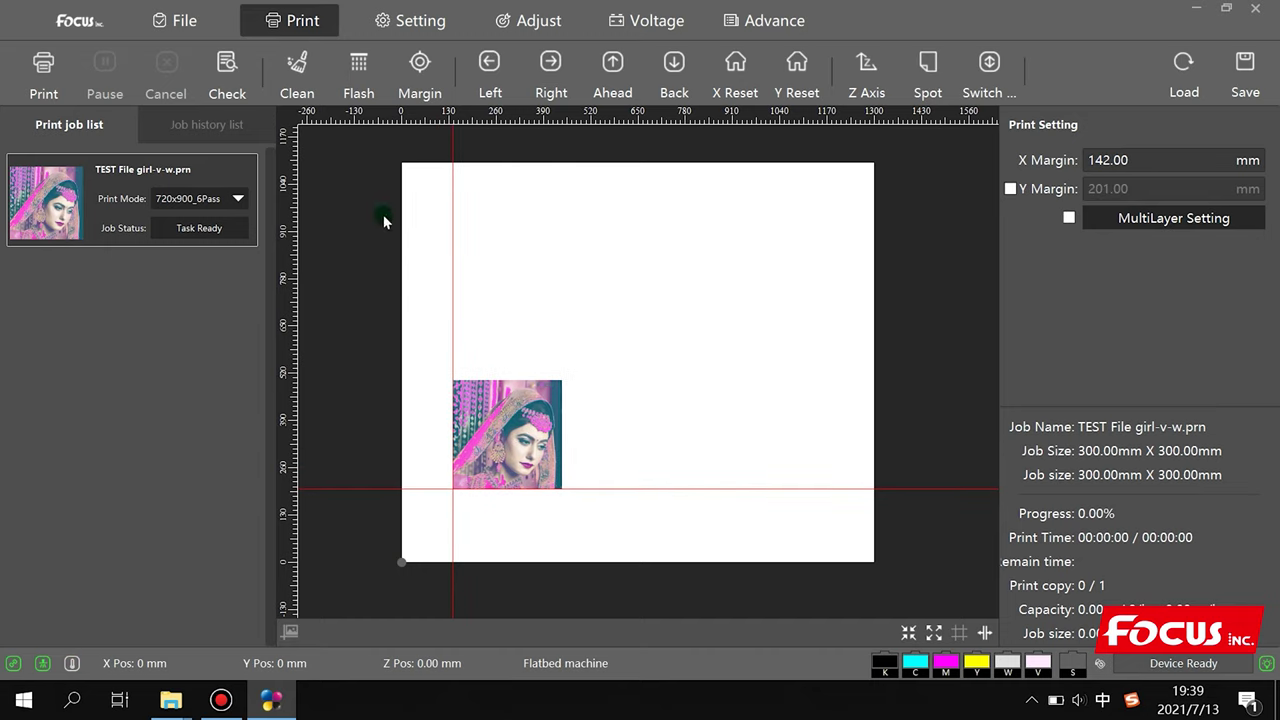
pyautogui.moveTo(480, 461); pyautogui.dragTo(403, 414)
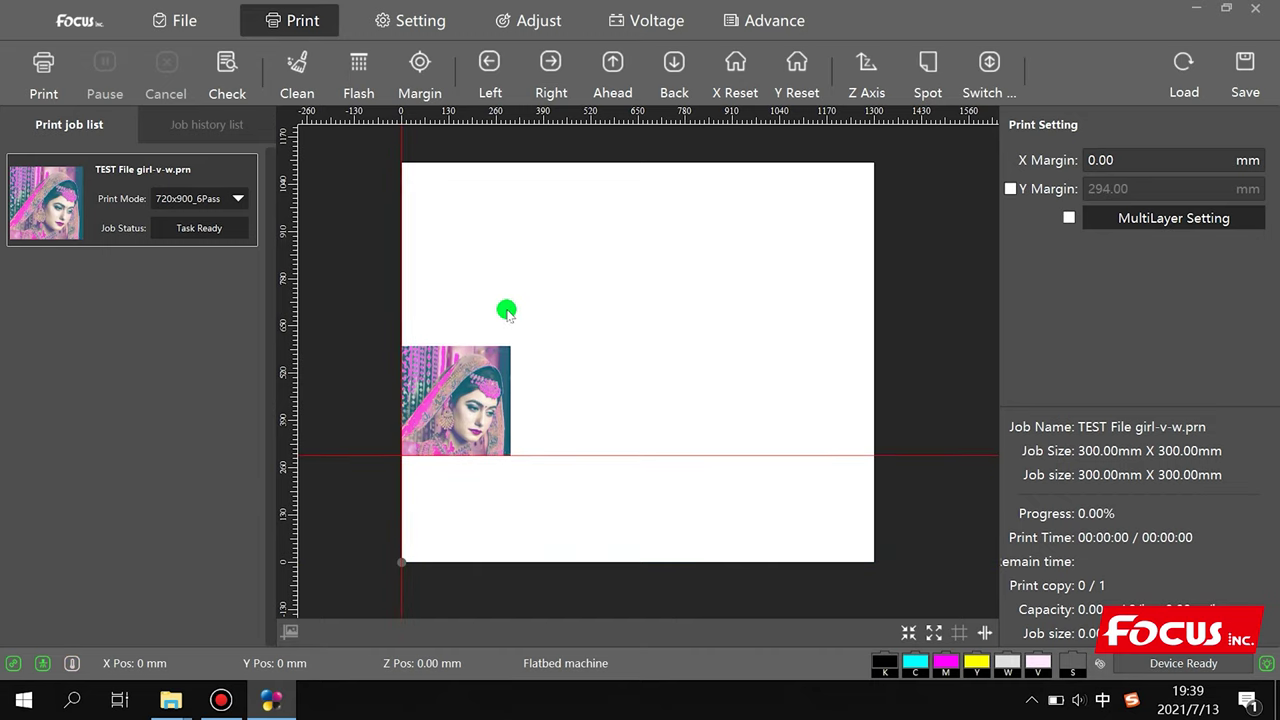
pyautogui.moveTo(460, 418); pyautogui.dragTo(744, 412)
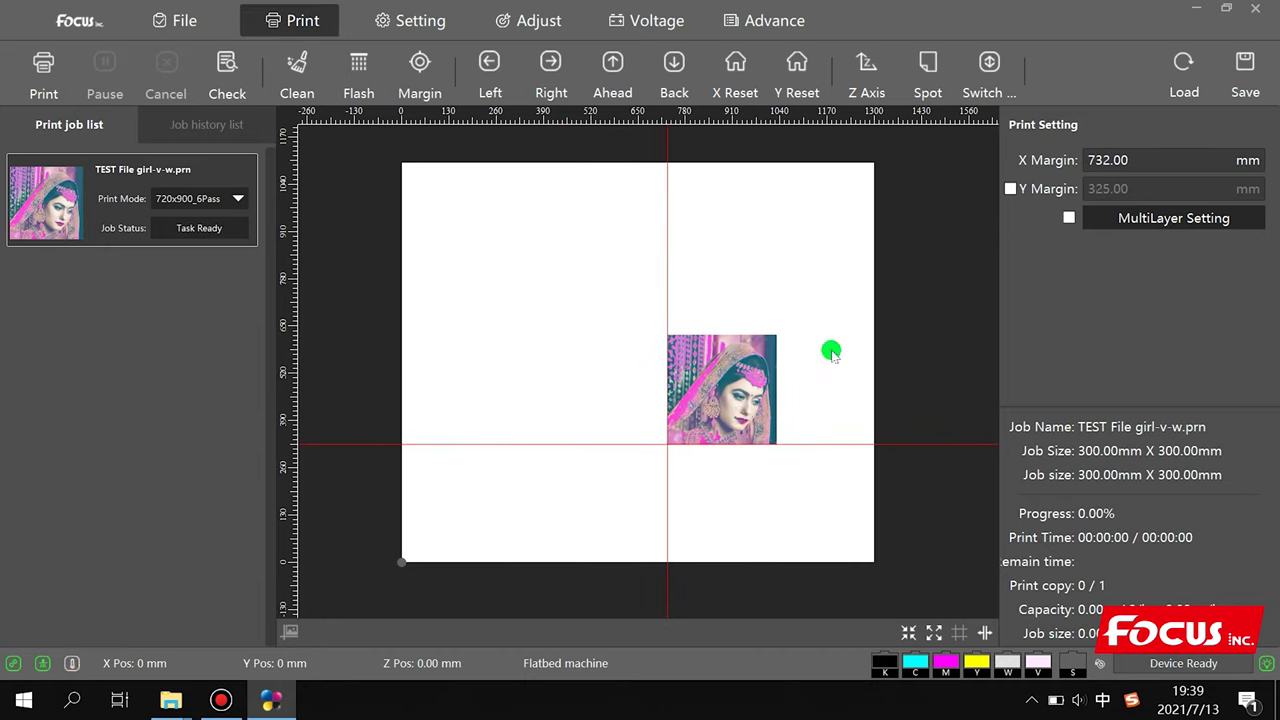
pyautogui.click(526, 234)
pyautogui.click(800, 171)
pyautogui.click(447, 500)
pyautogui.scroll(-3, 1205, 168)
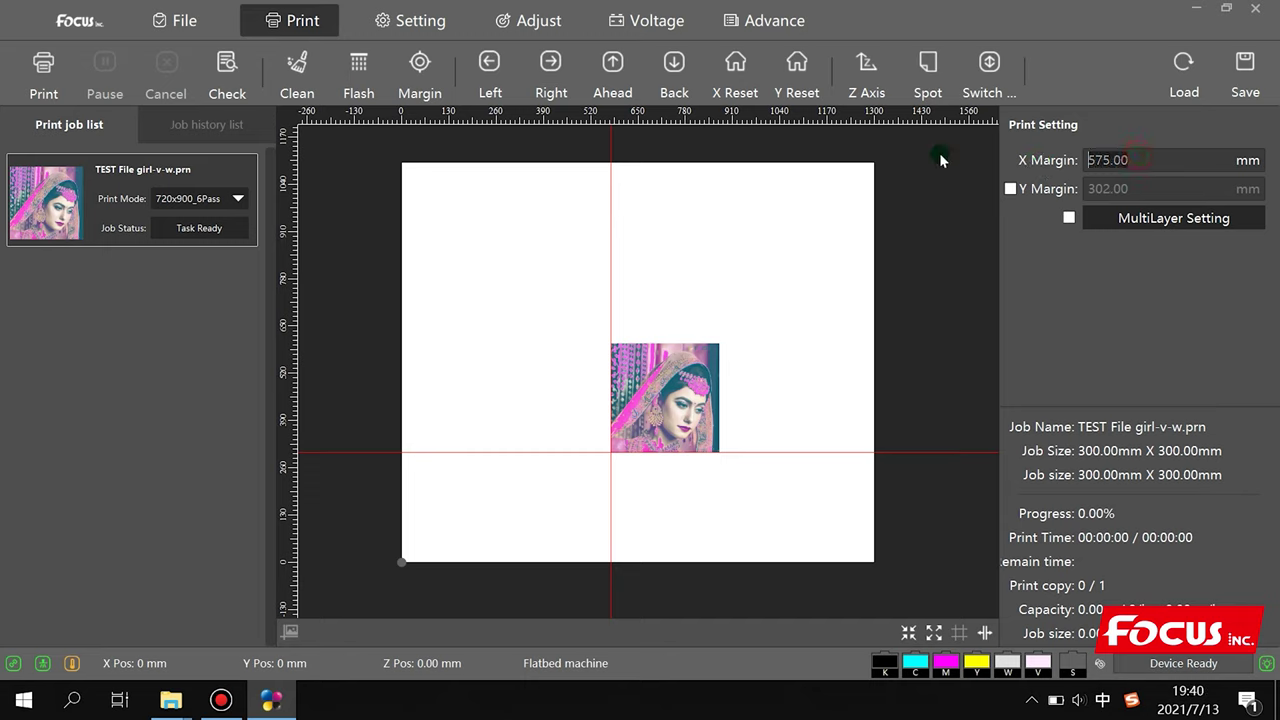
# Step: Set the job's X Margin to 200 mm
pyautogui.press('BackSpace')
pyautogui.press('BackSpace')
pyautogui.press('BackSpace')
pyautogui.press('BackSpace')
pyautogui.press('BackSpace')
pyautogui.press('BackSpace')
pyautogui.write('200')
# Step: Enable the Y Margin and set it to 100 mm
pyautogui.click(1012, 189)
pyautogui.click(1012, 194)
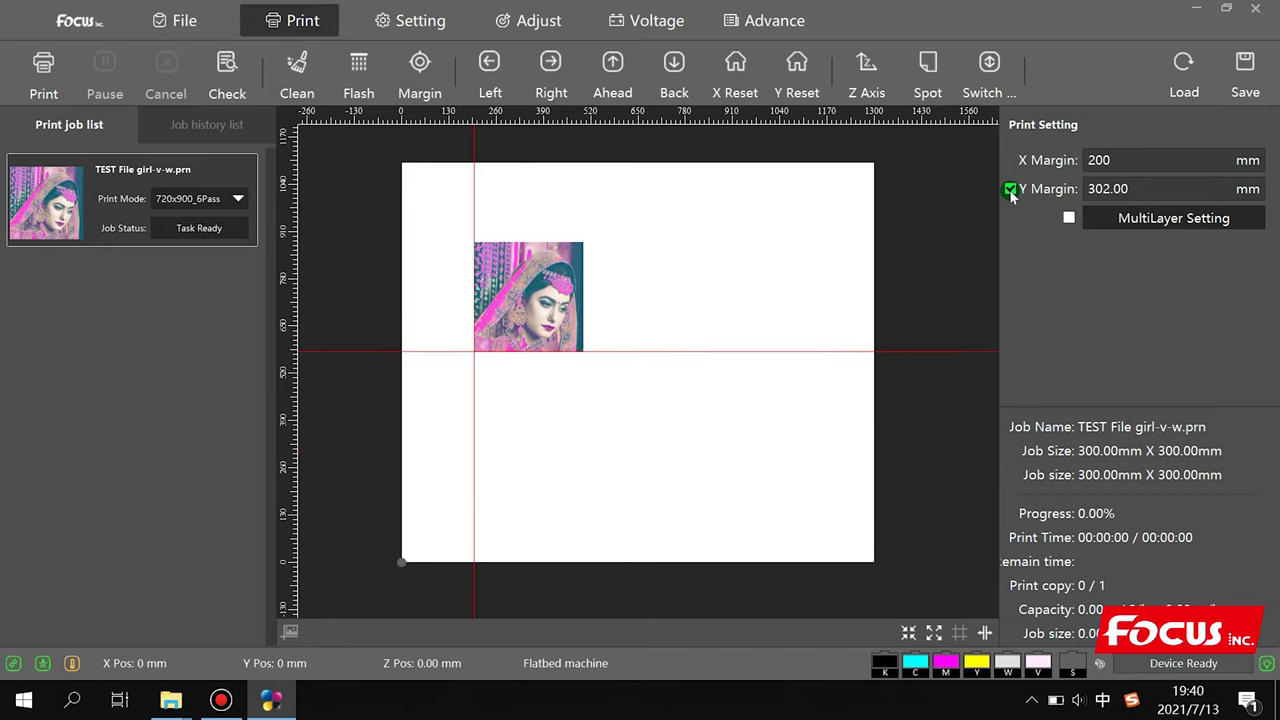
pyautogui.click(1012, 191)
pyautogui.click(977, 194)
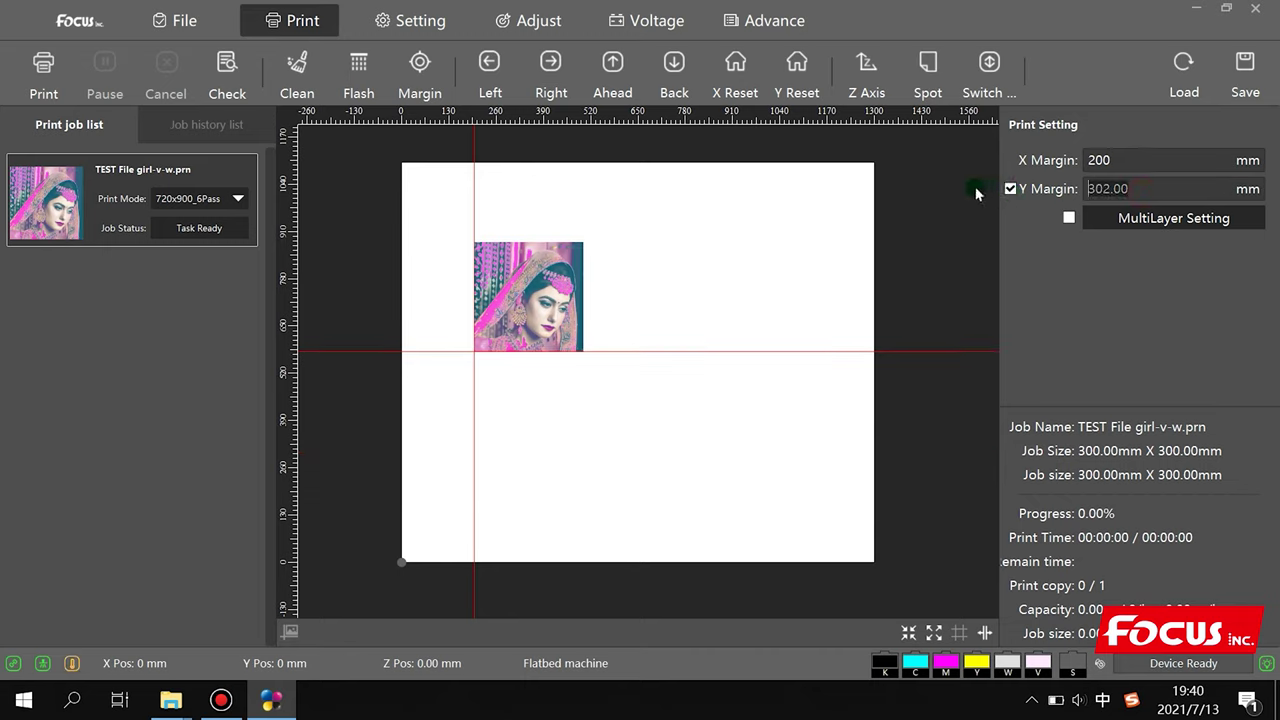
pyautogui.write('100')
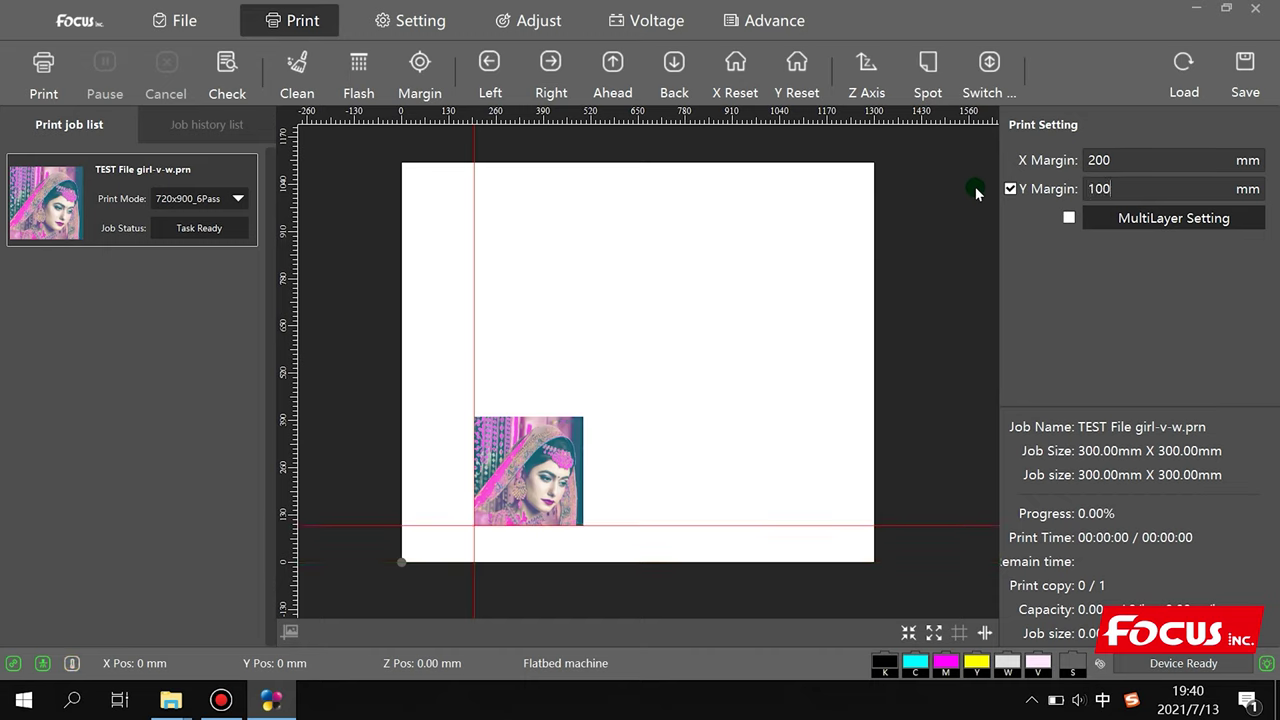
# Step: Release the Y Margin, move the image to about X 184 mm and Y 144 mm, and enable the Y Margin again
pyautogui.click(1121, 193)
pyautogui.click(1010, 190)
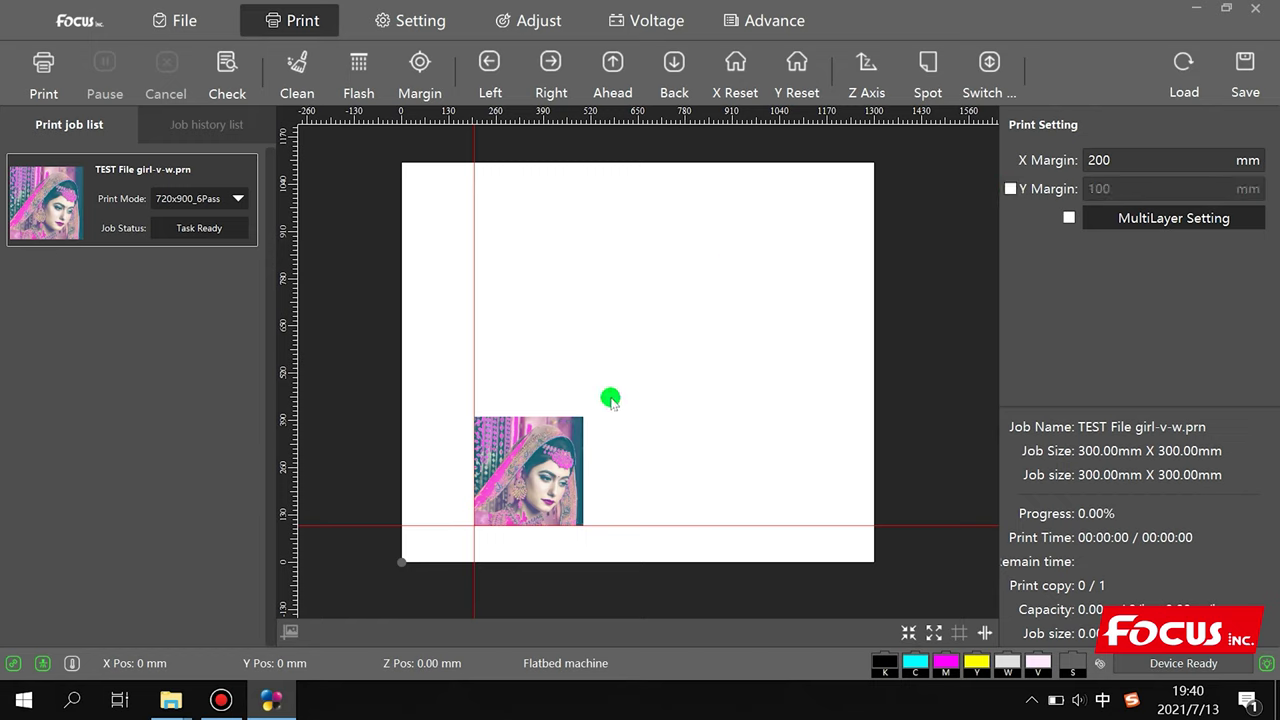
pyautogui.moveTo(518, 494)
pyautogui.mouseDown()
pyautogui.moveTo(567, 468)
pyautogui.moveTo(527, 483)
pyautogui.mouseUp()
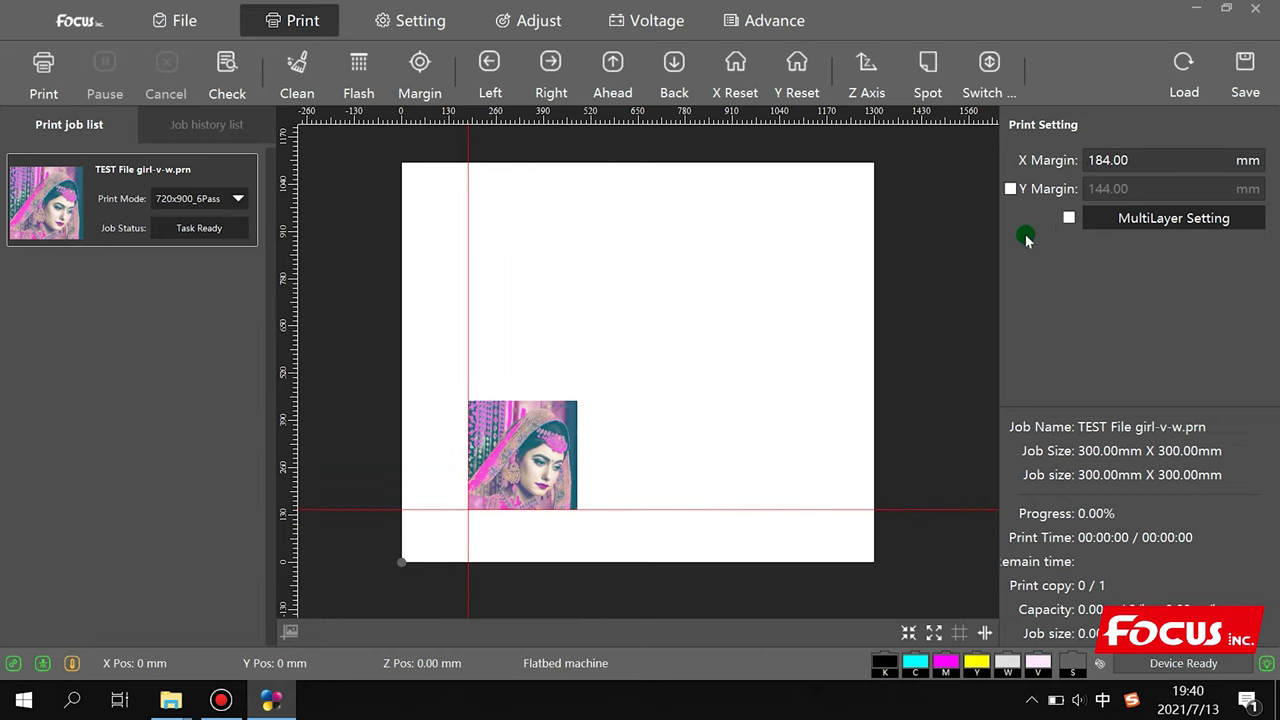
pyautogui.click(1010, 189)
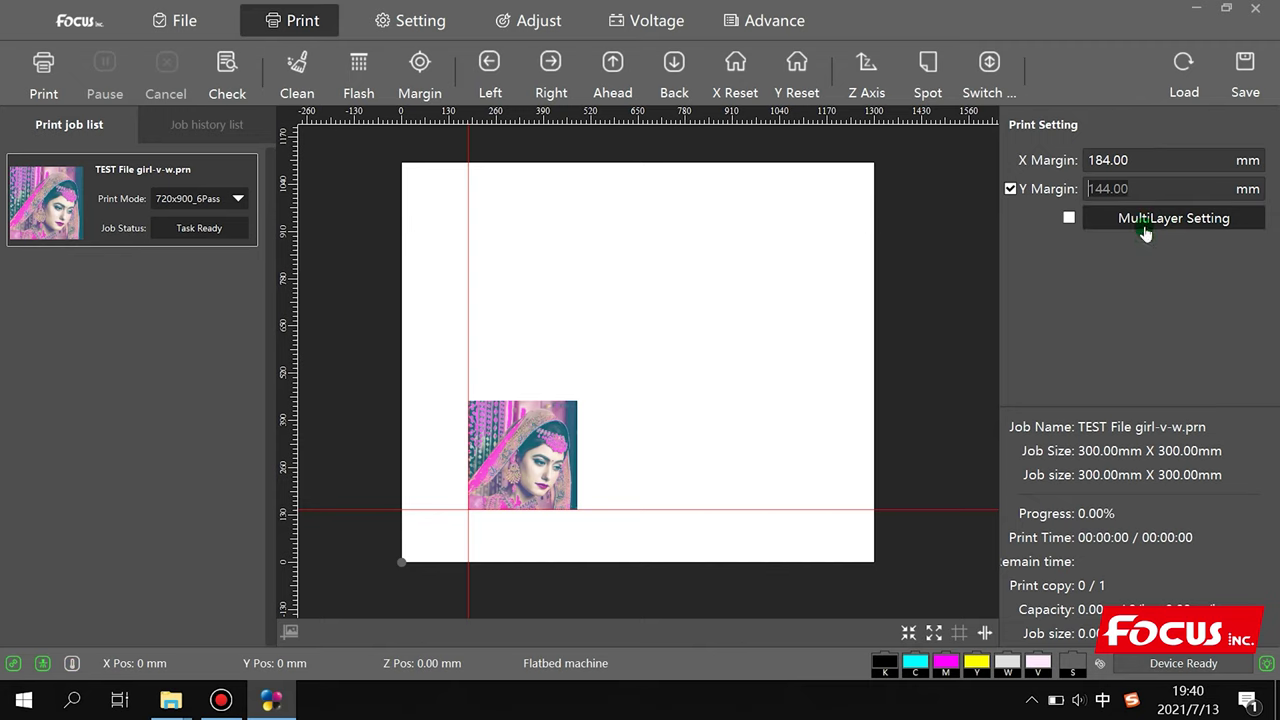
# Step: Examine the MultiLayer Setting options for layer count, channels and print directions, and cancel without changes
pyautogui.click(1148, 224)
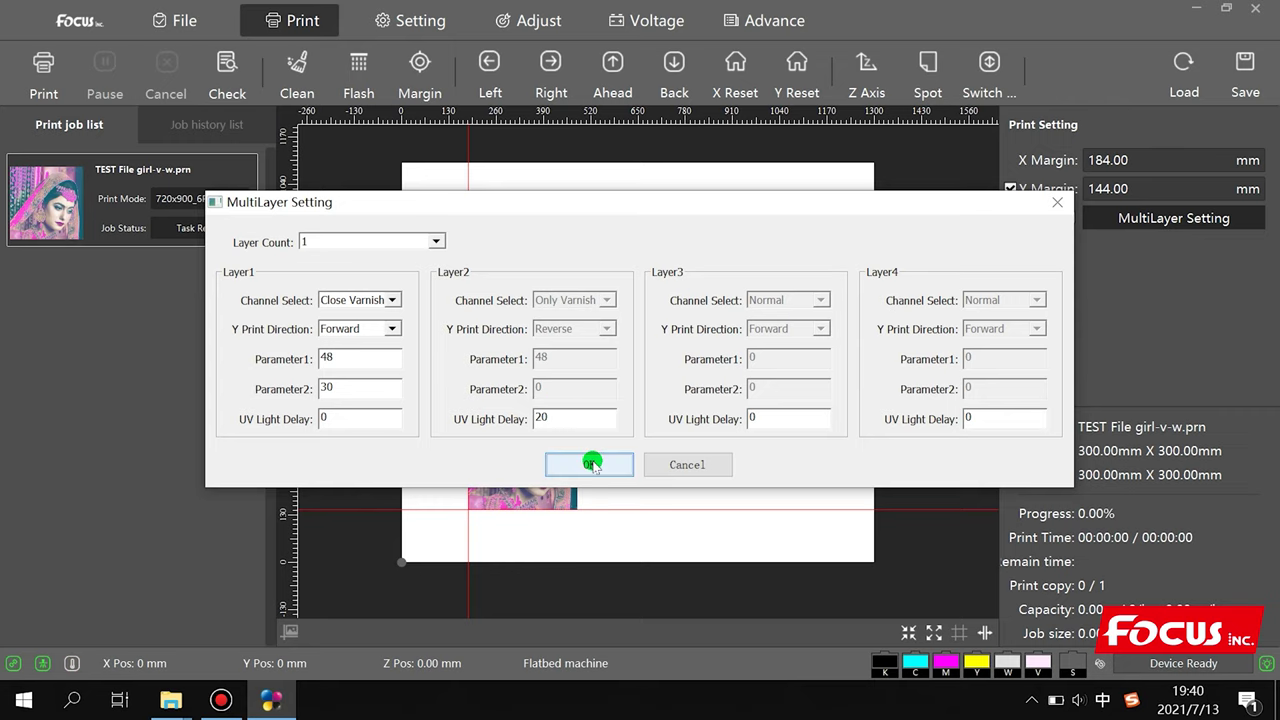
pyautogui.click(686, 464)
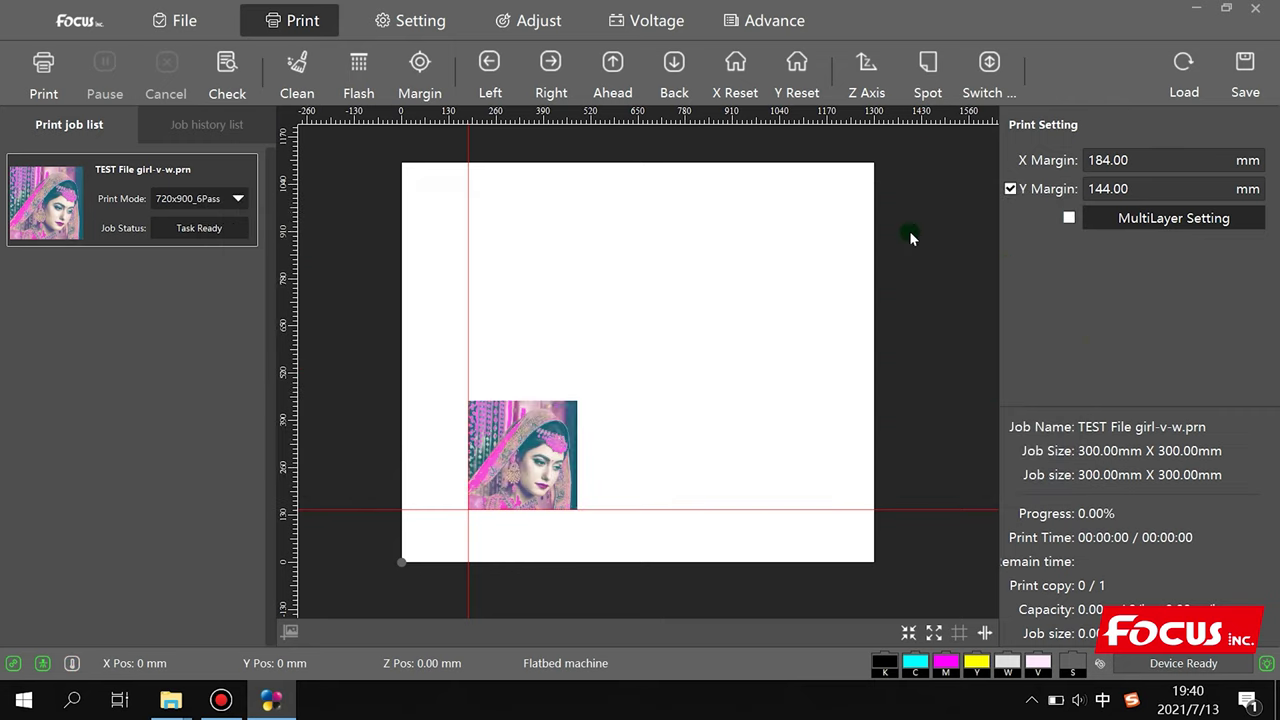
# Step: Examine the Head Select modes in the printer settings, from 1H4C_4C+WV to 1/6(1H4C_4C+W+V), keeping 1H4C_4C+WV
pyautogui.click(413, 21)
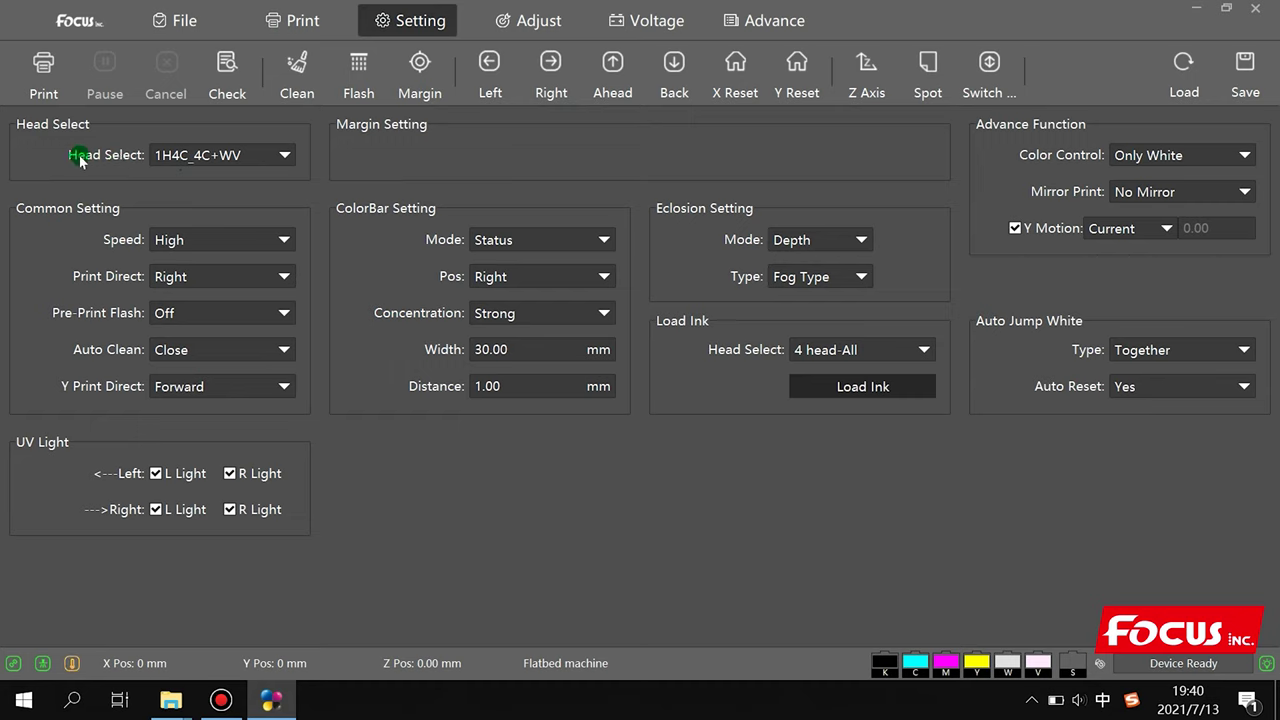
pyautogui.click(201, 163)
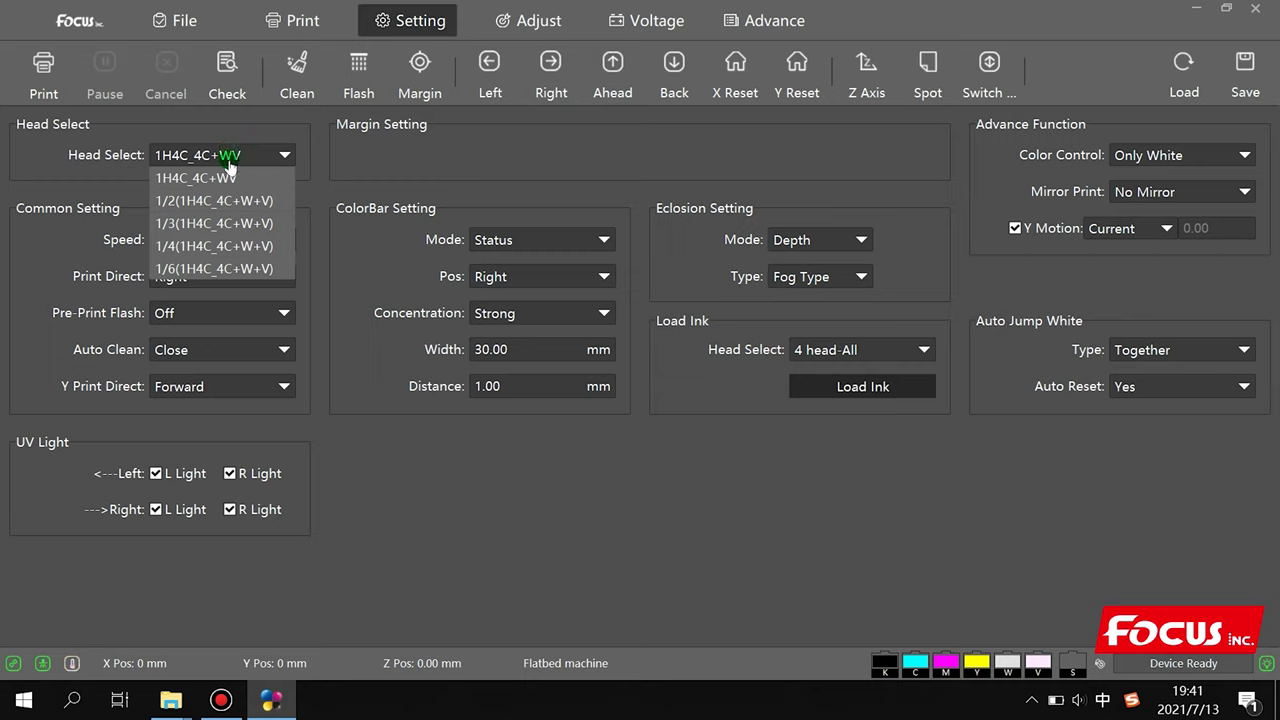
pyautogui.click(234, 133)
pyautogui.click(230, 156)
pyautogui.click(246, 112)
pyautogui.click(238, 155)
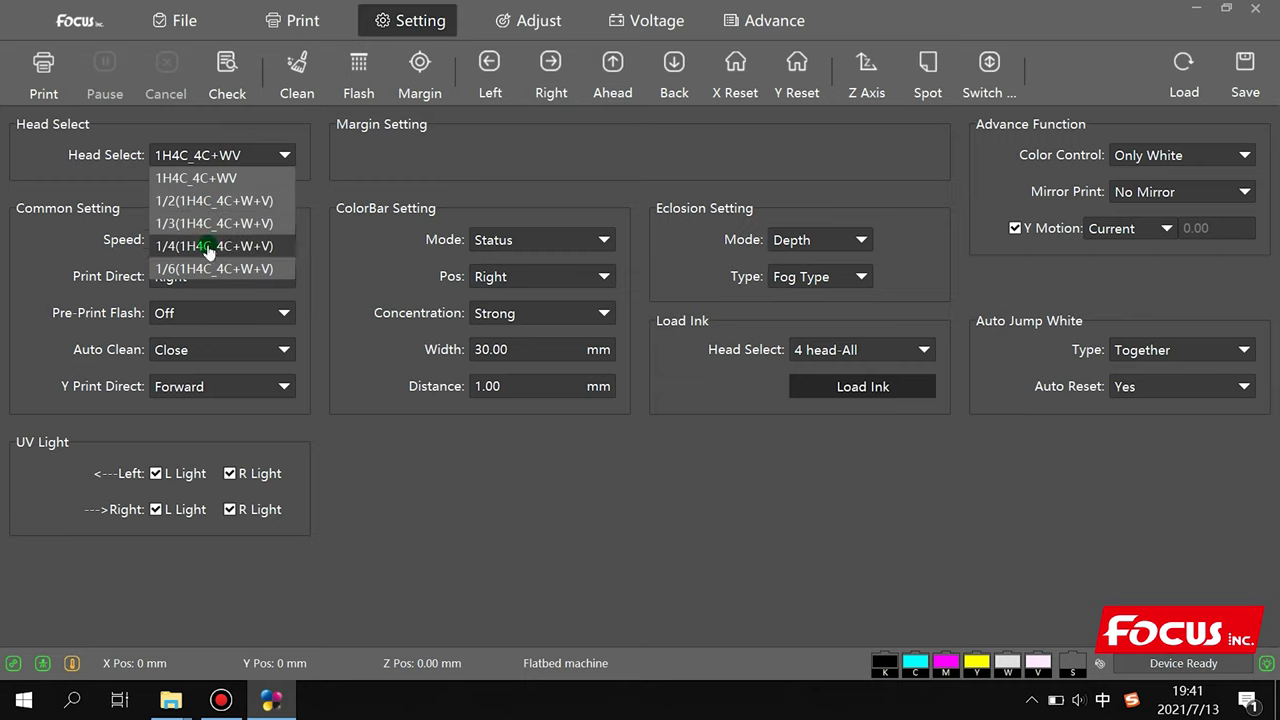
pyautogui.click(192, 178)
pyautogui.click(203, 157)
pyautogui.click(206, 177)
pyautogui.click(210, 157)
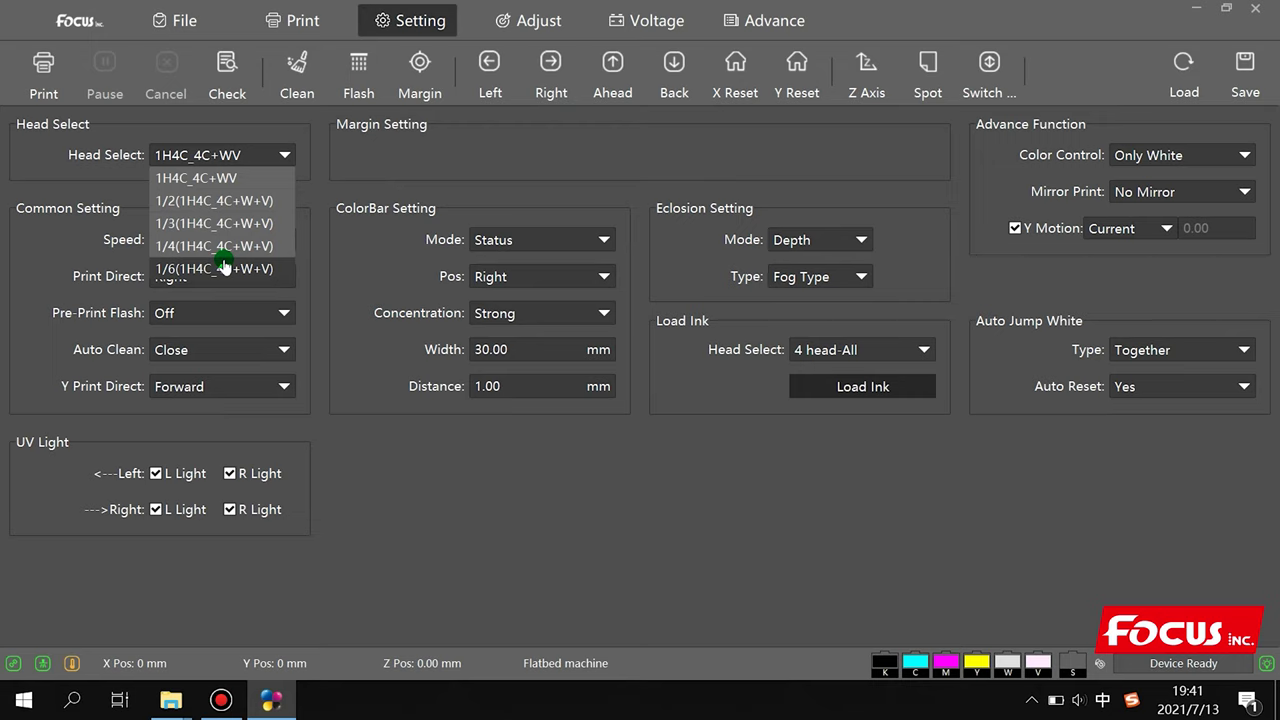
pyautogui.click(325, 193)
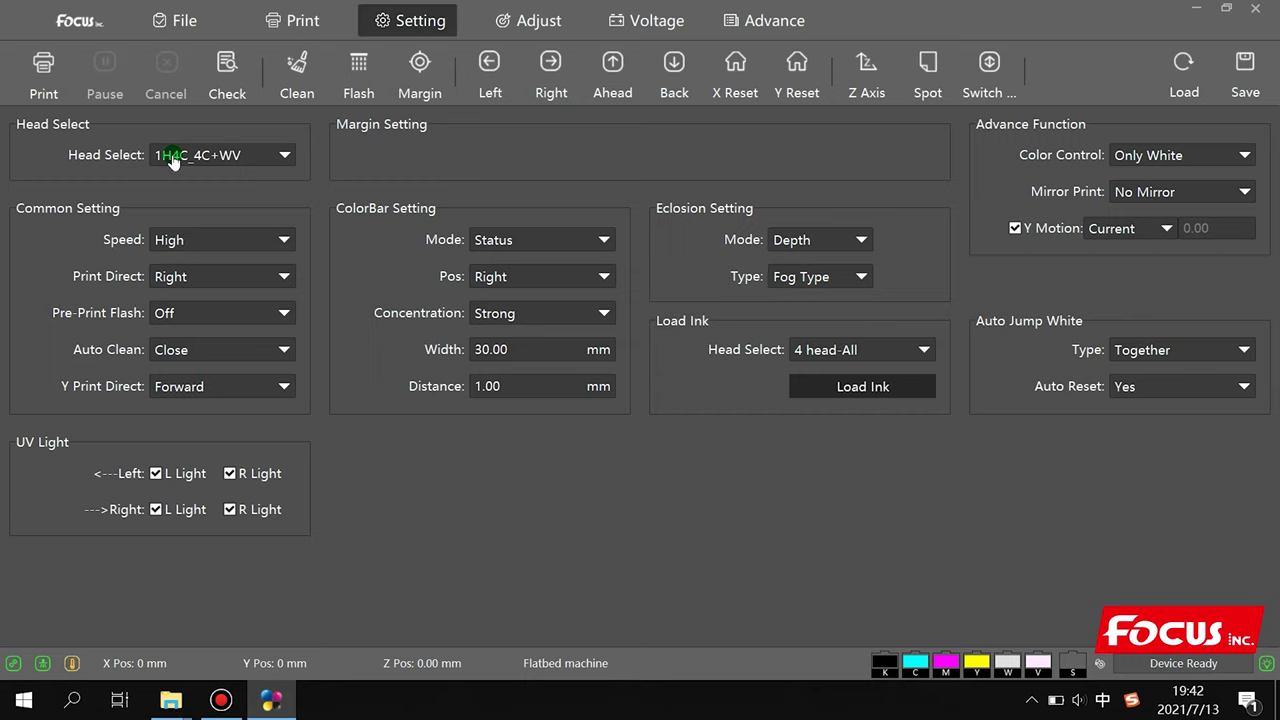
pyautogui.click(172, 161)
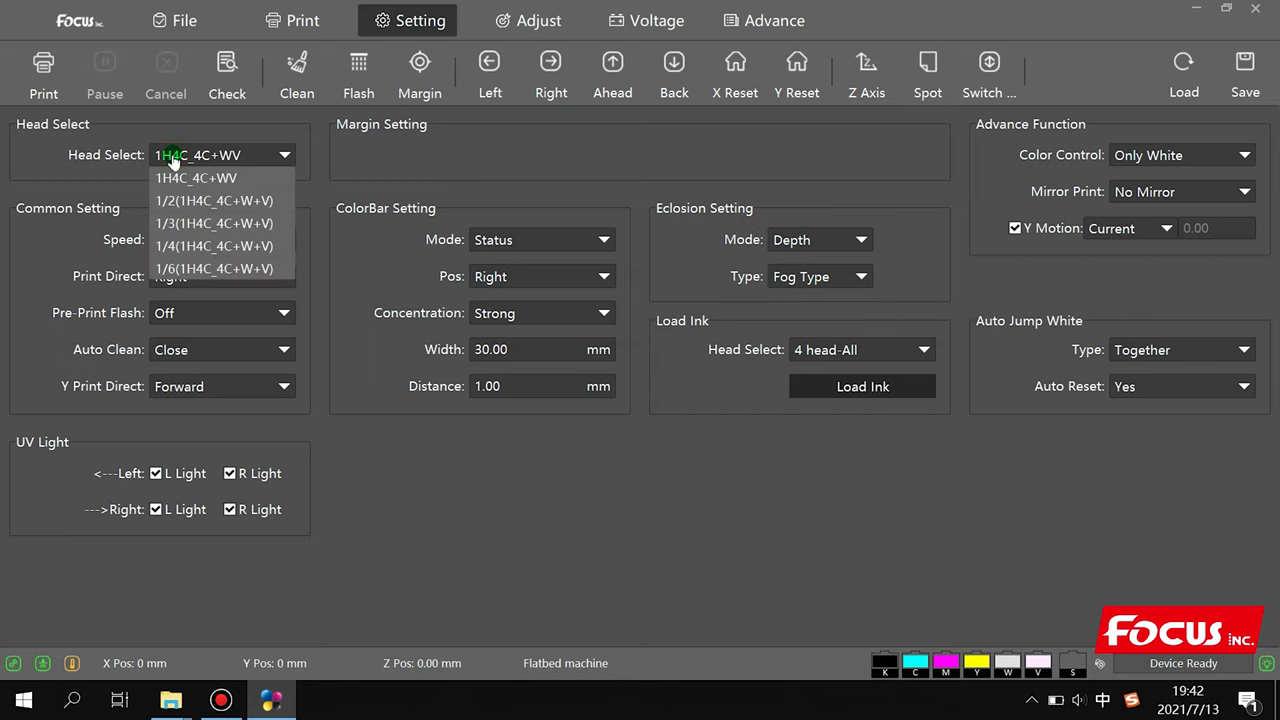
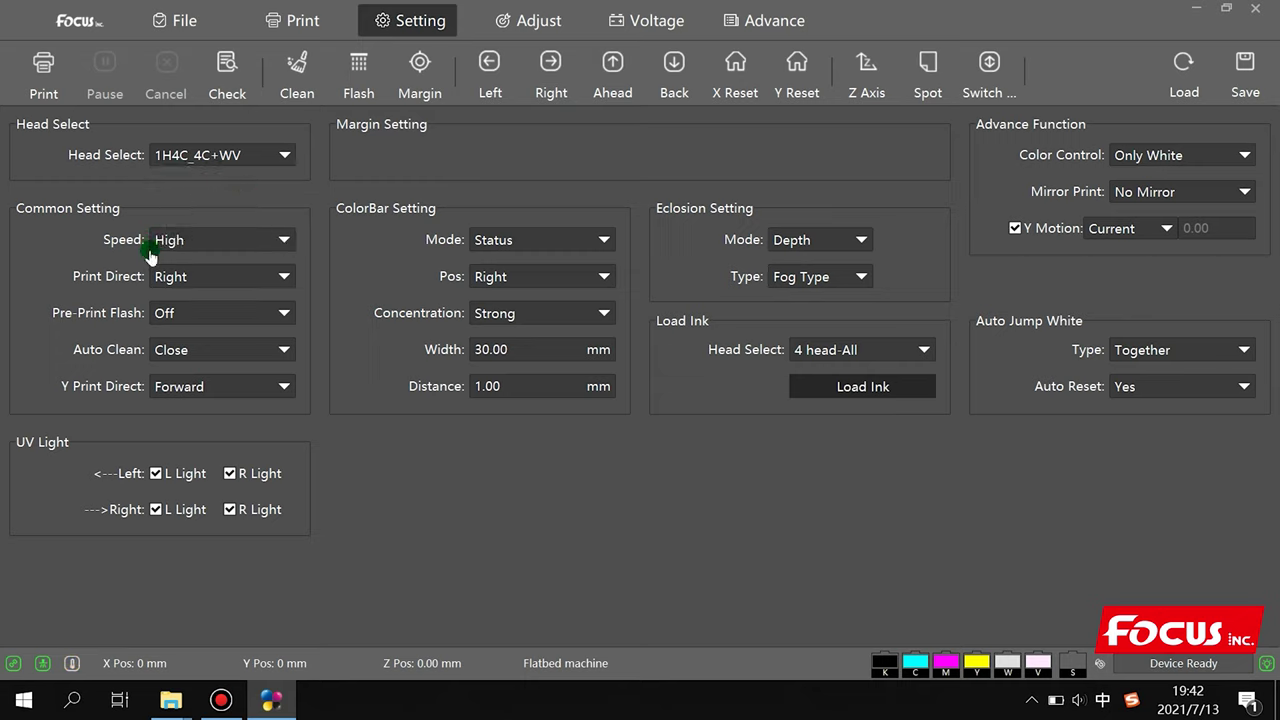
# Step: Examine the Speed, Print Direct and Auto Clean choices in the common settings, keeping High, Right and Close
pyautogui.click(195, 242)
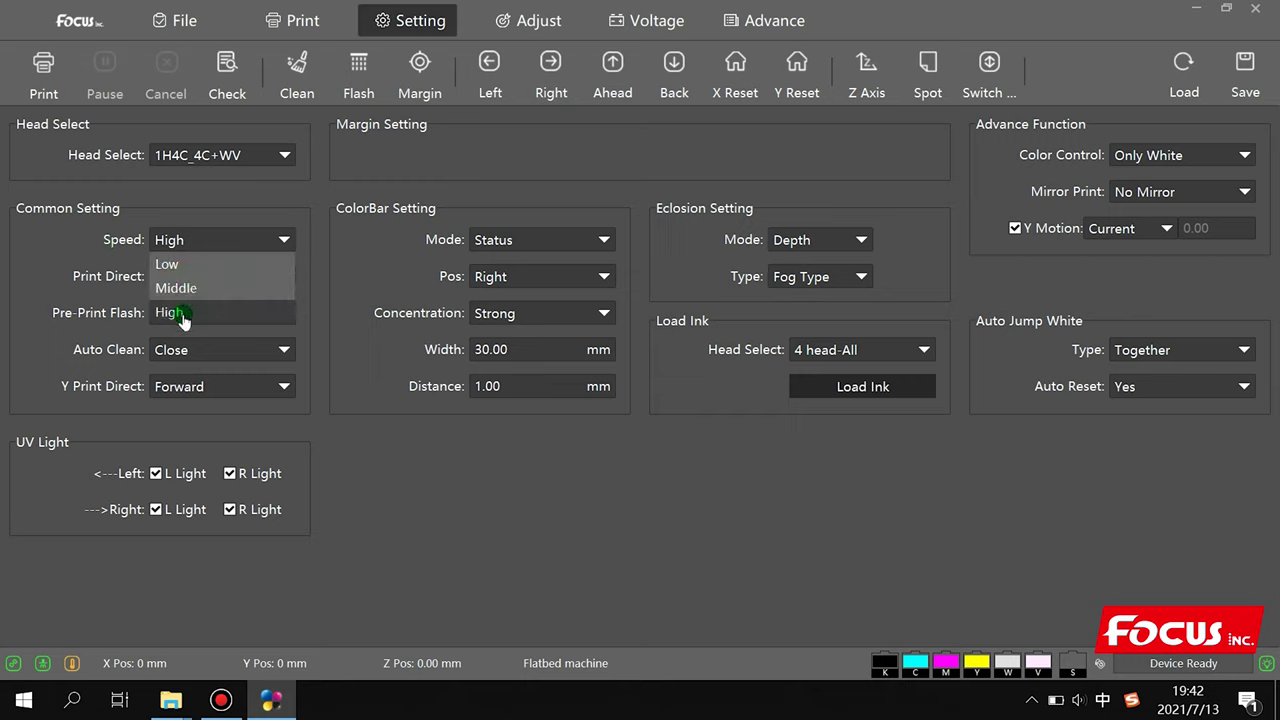
pyautogui.click(210, 210)
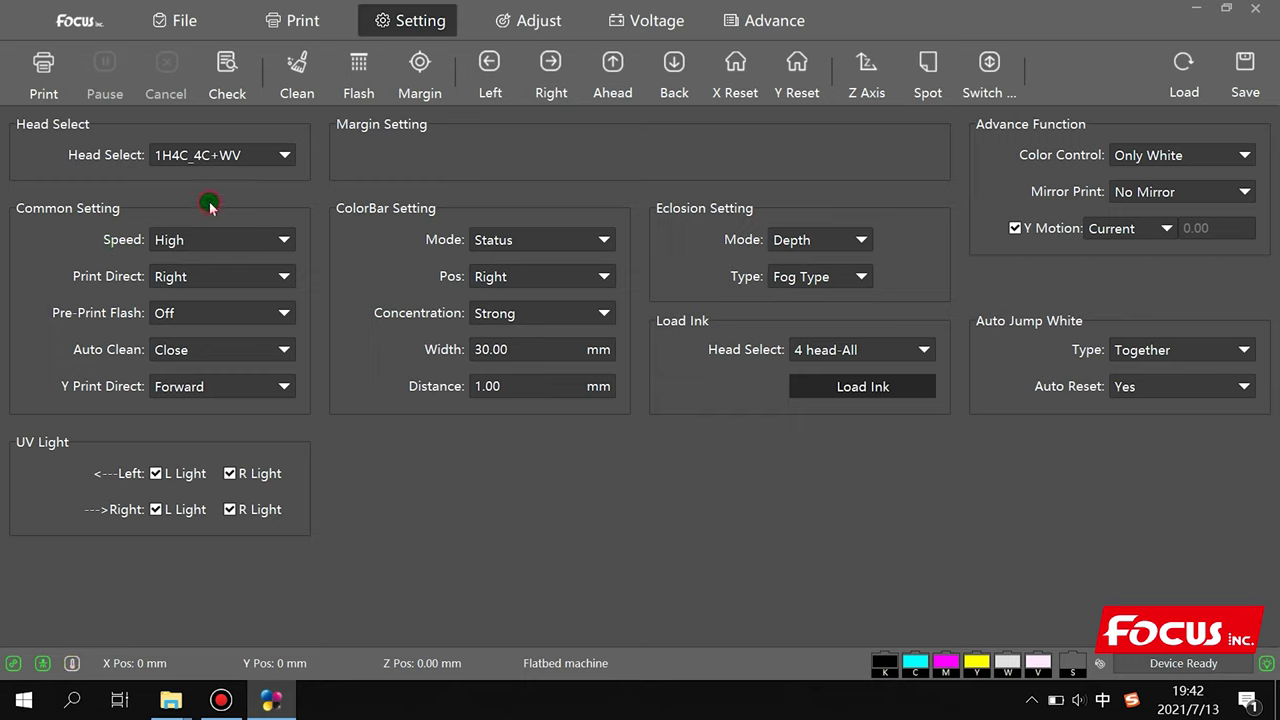
pyautogui.click(183, 279)
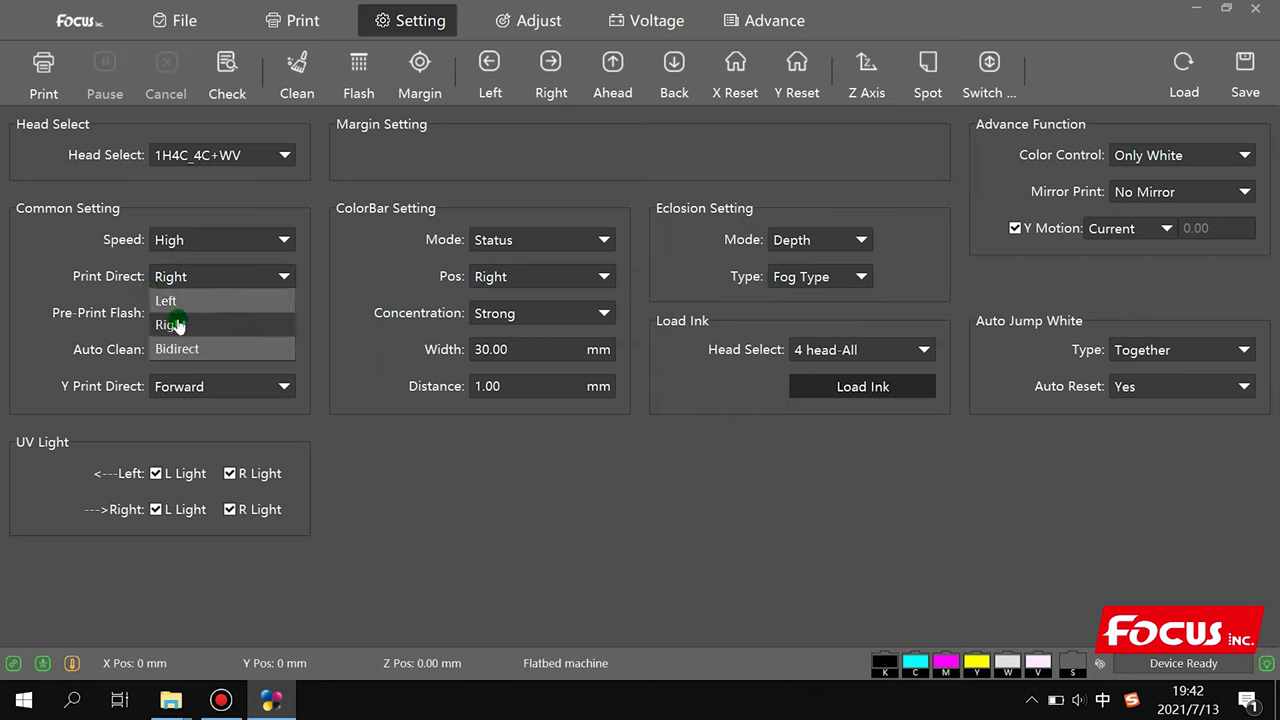
pyautogui.click(183, 350)
pyautogui.click(170, 368)
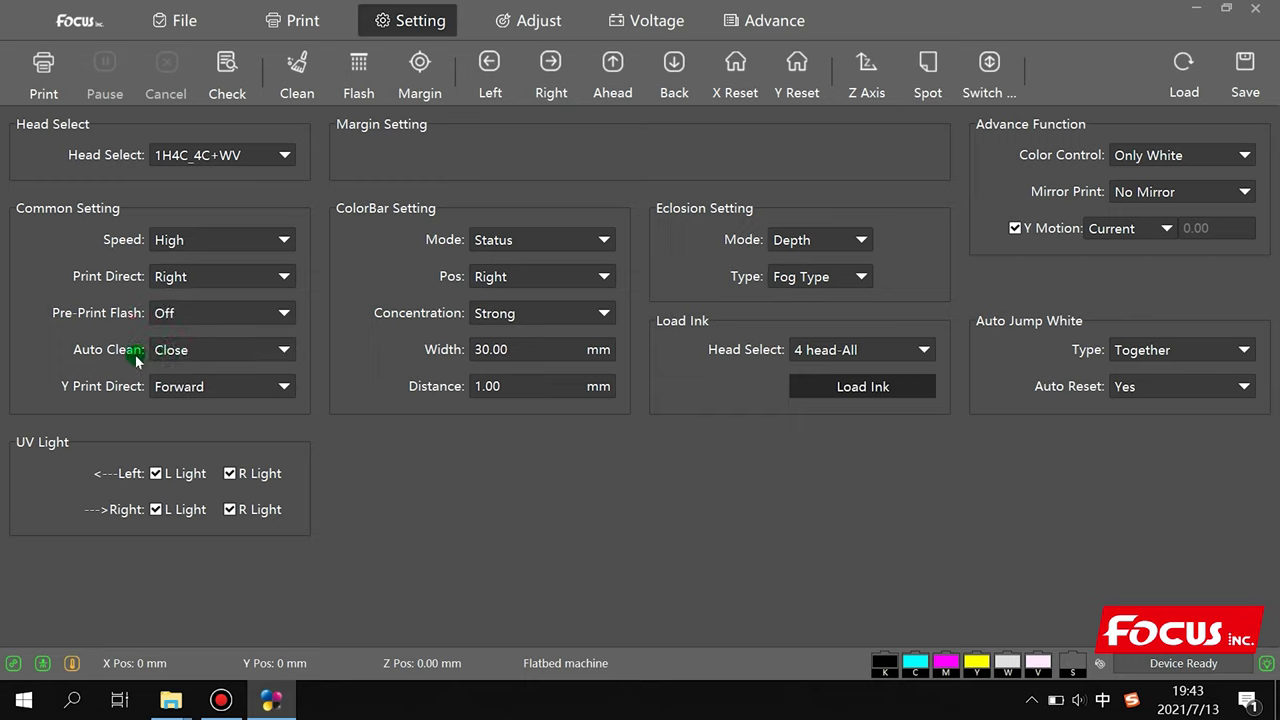
pyautogui.click(177, 356)
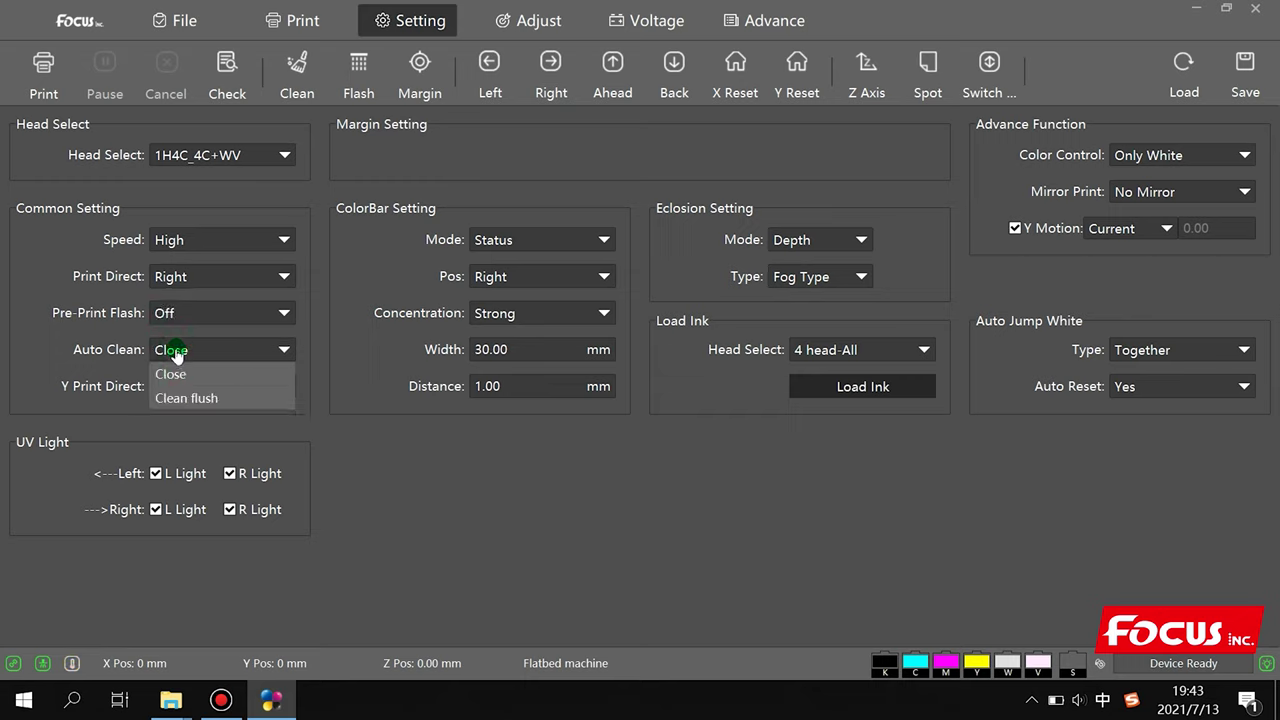
pyautogui.click(55, 345)
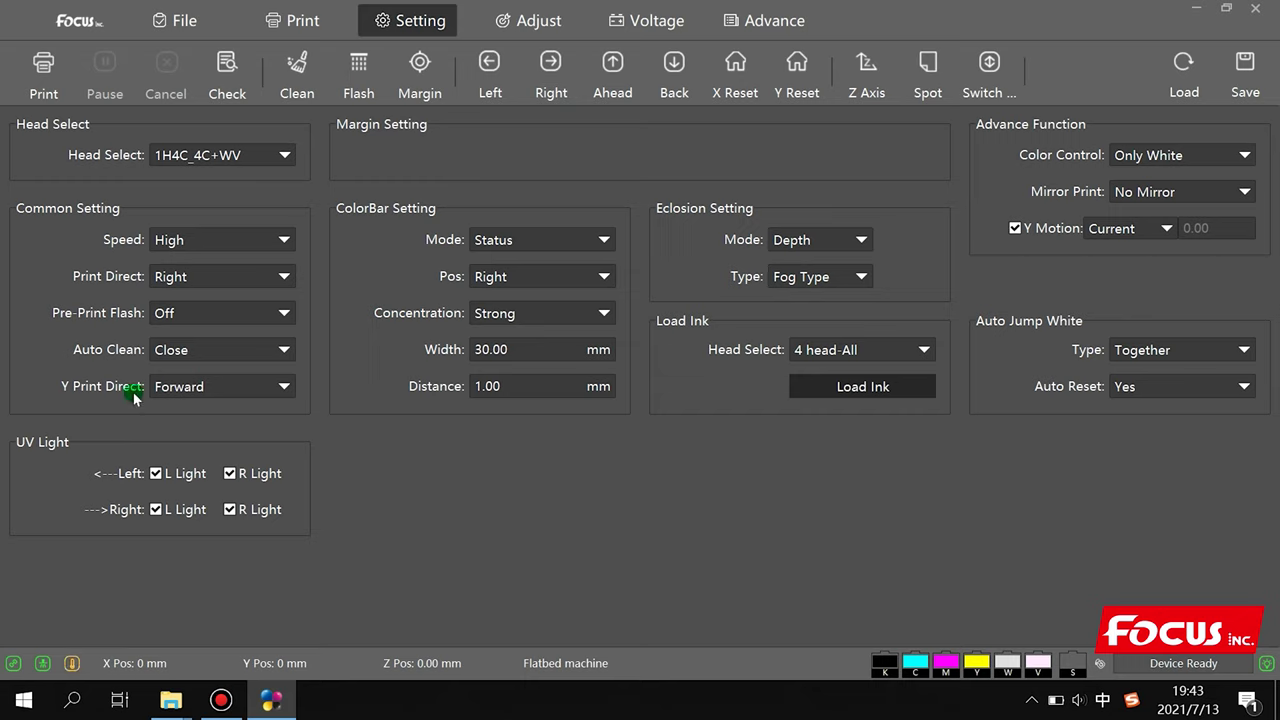
# Step: Examine the Forward and Reverse choices for Y Print Direct, keeping Forward
pyautogui.click(178, 396)
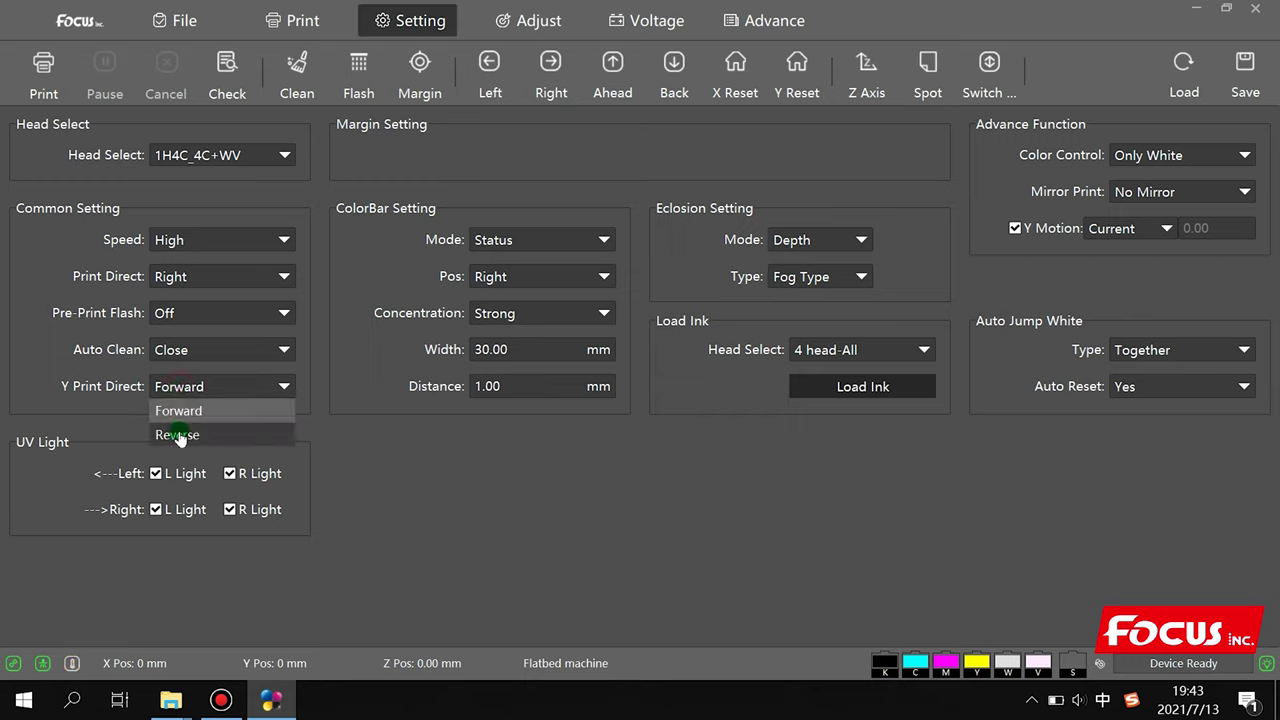
pyautogui.click(136, 372)
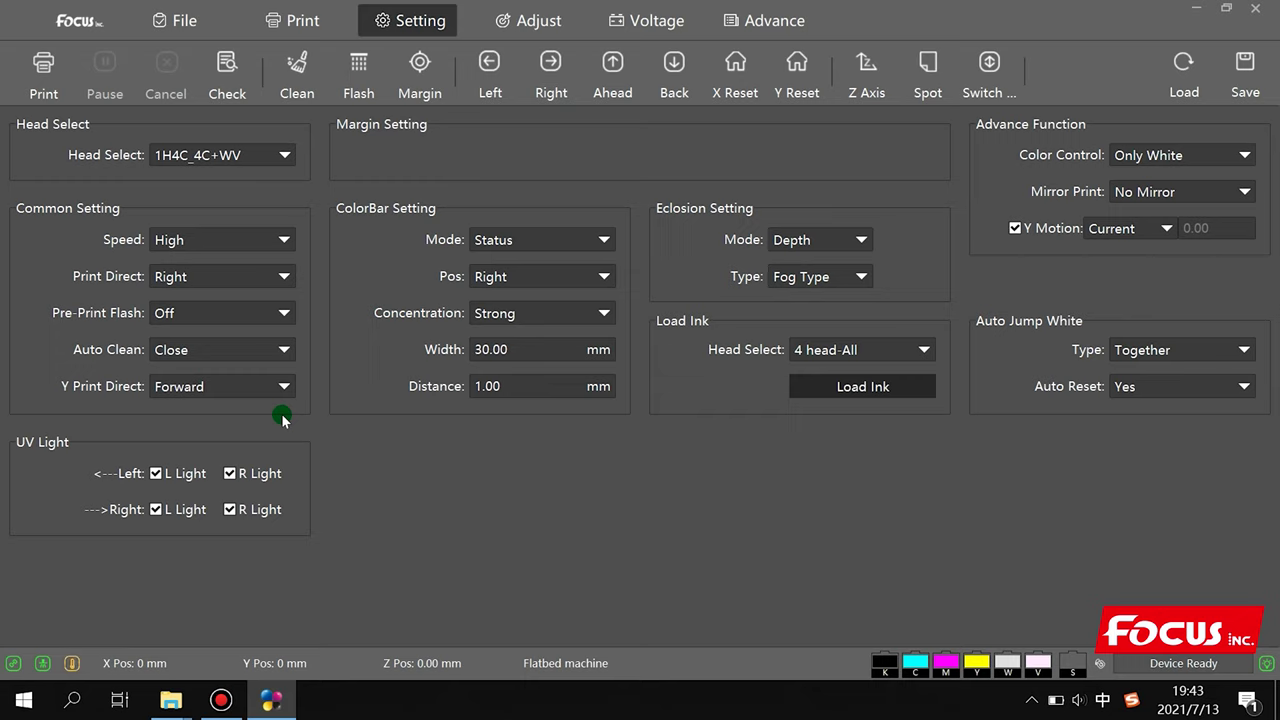
pyautogui.click(254, 386)
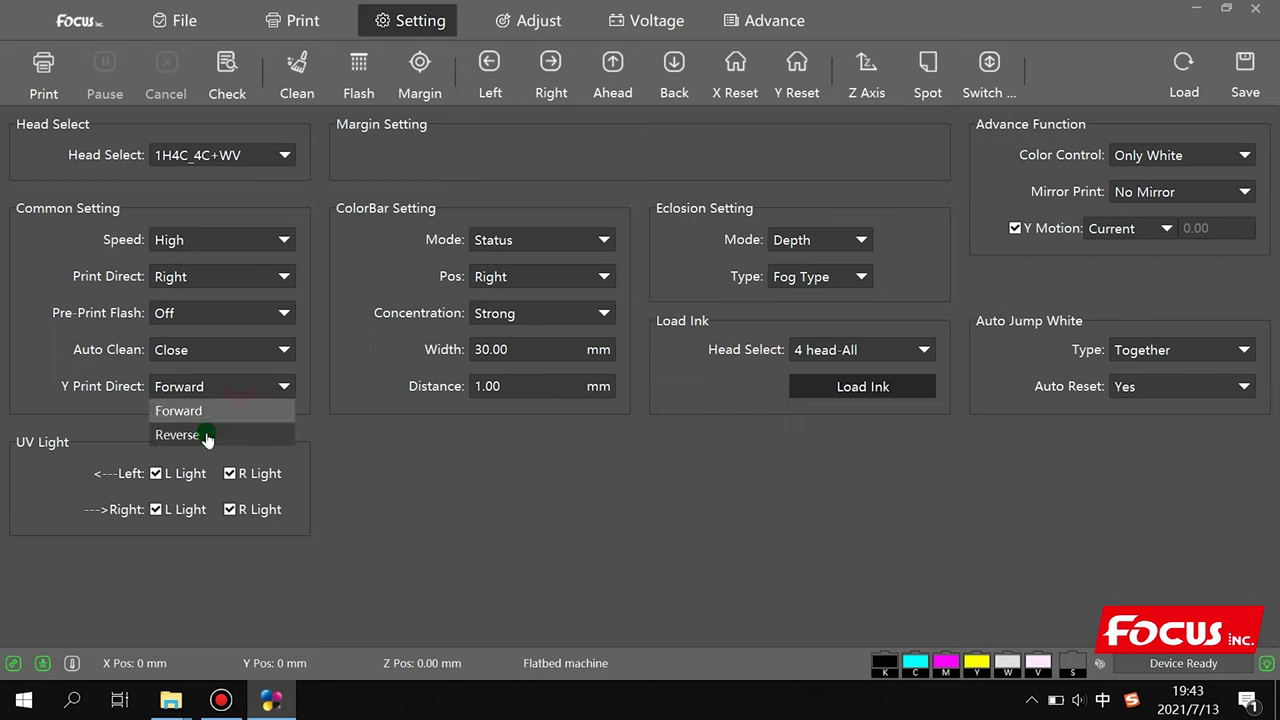
pyautogui.click(210, 412)
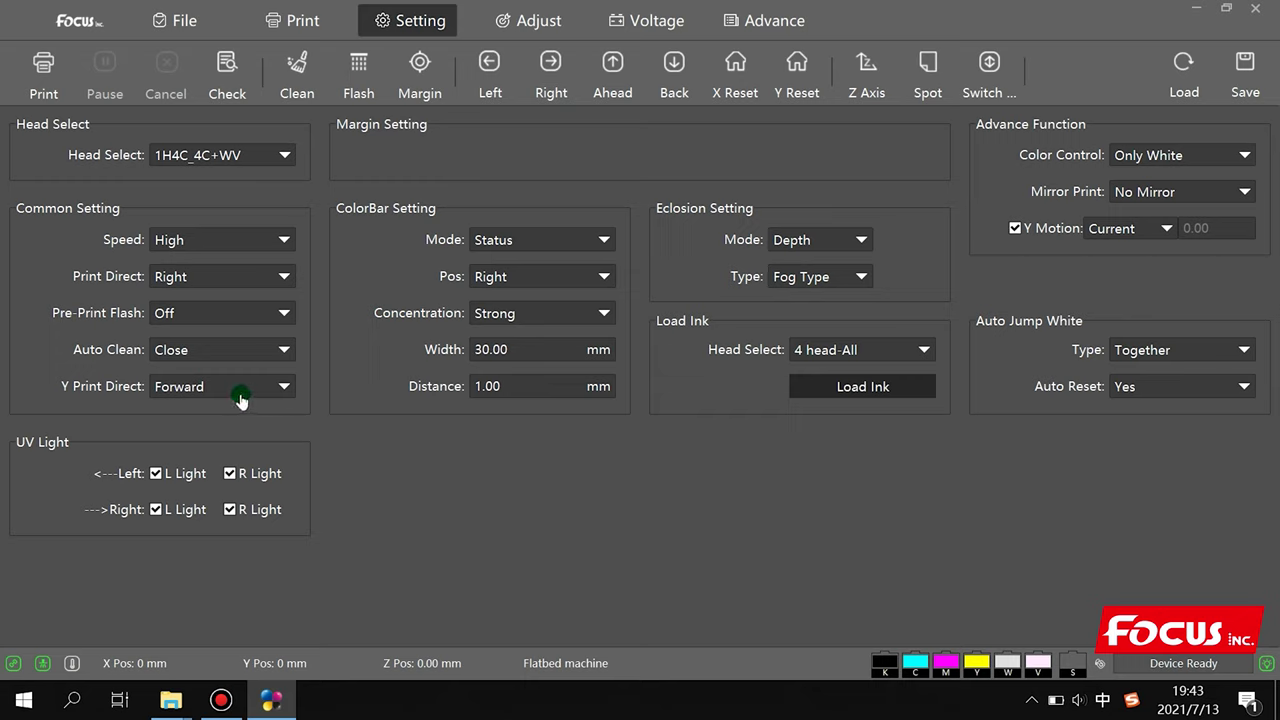
pyautogui.click(237, 391)
pyautogui.click(302, 428)
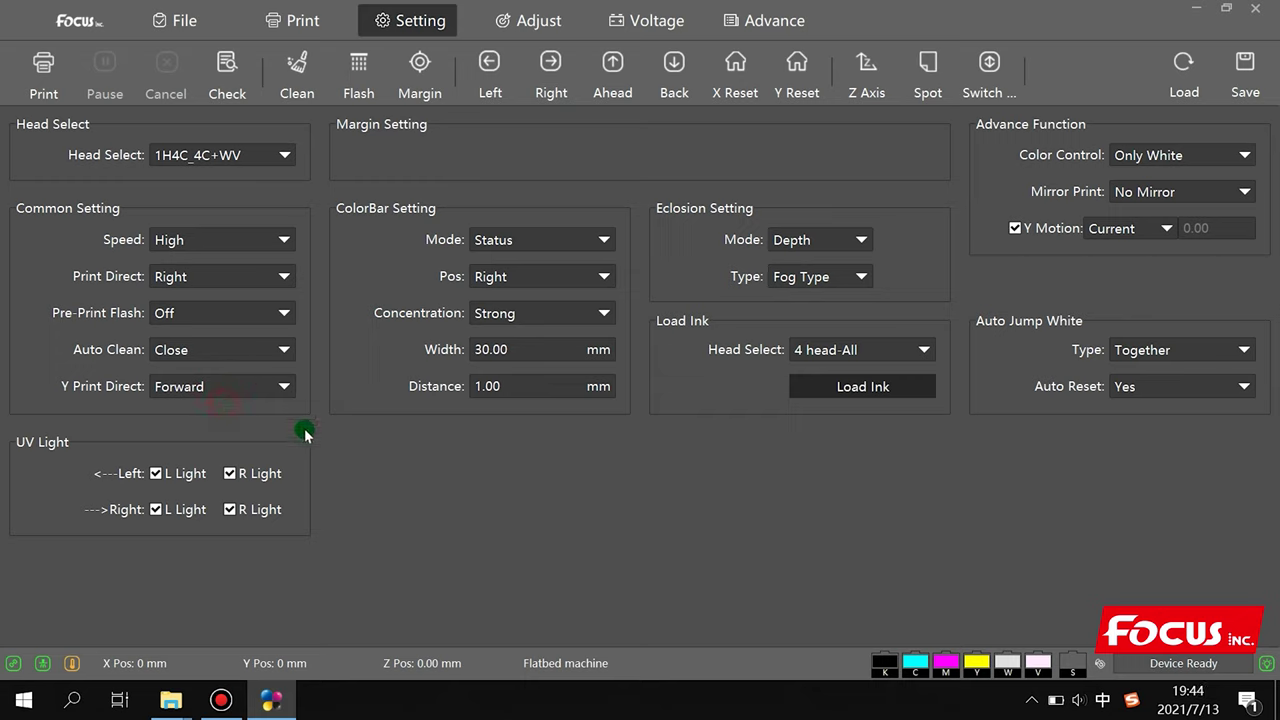
# Step: Turn the L Light off and back on for both the left and right UV Light directions
pyautogui.click(156, 474)
pyautogui.click(164, 521)
pyautogui.click(158, 508)
pyautogui.click(157, 474)
pyautogui.click(166, 509)
pyautogui.click(211, 476)
# Step: Examine the ColorBar modes from Off to Wetting and status, along with the bar's Width and Distance values
pyautogui.click(514, 243)
pyautogui.click(514, 241)
pyautogui.click(526, 241)
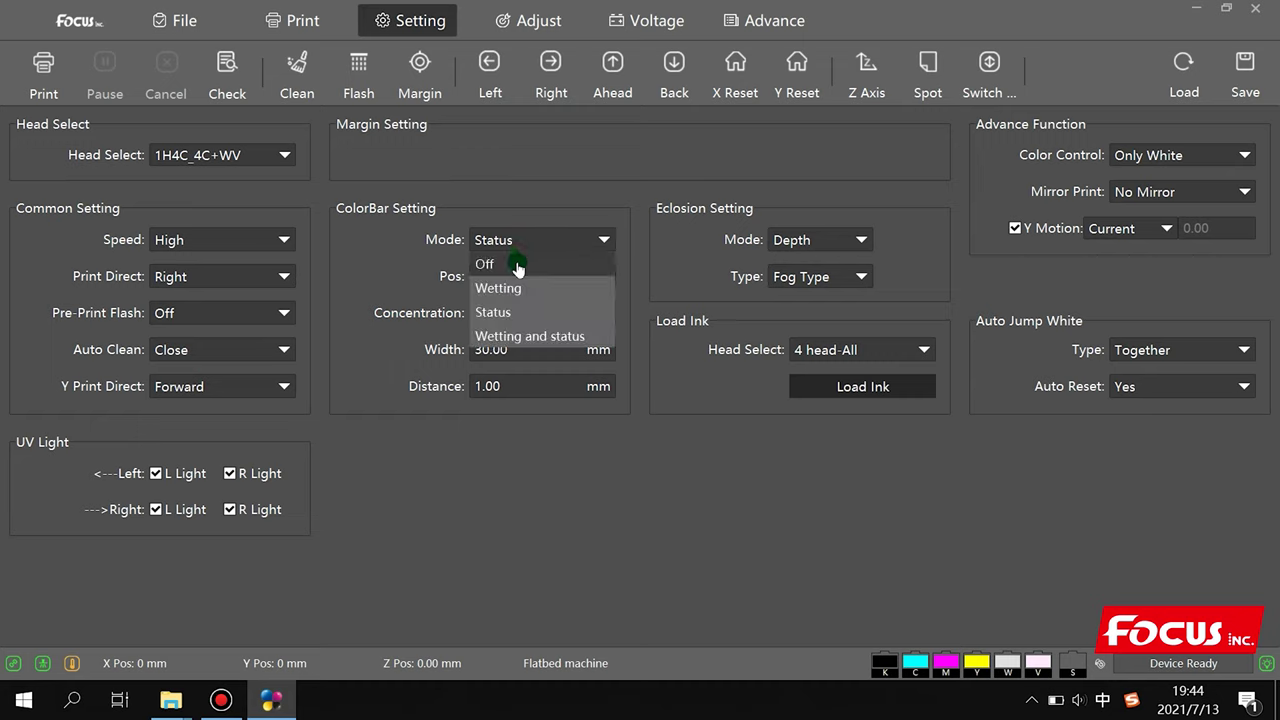
pyautogui.click(494, 232)
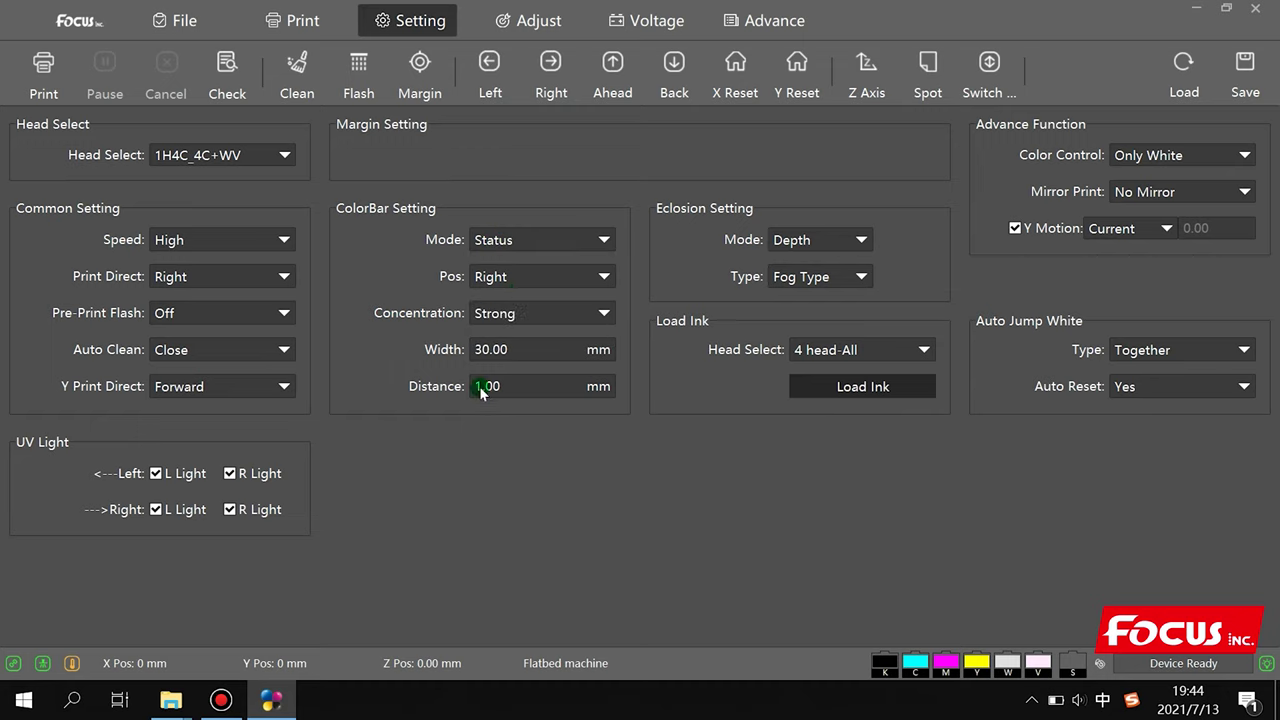
pyautogui.click(524, 351)
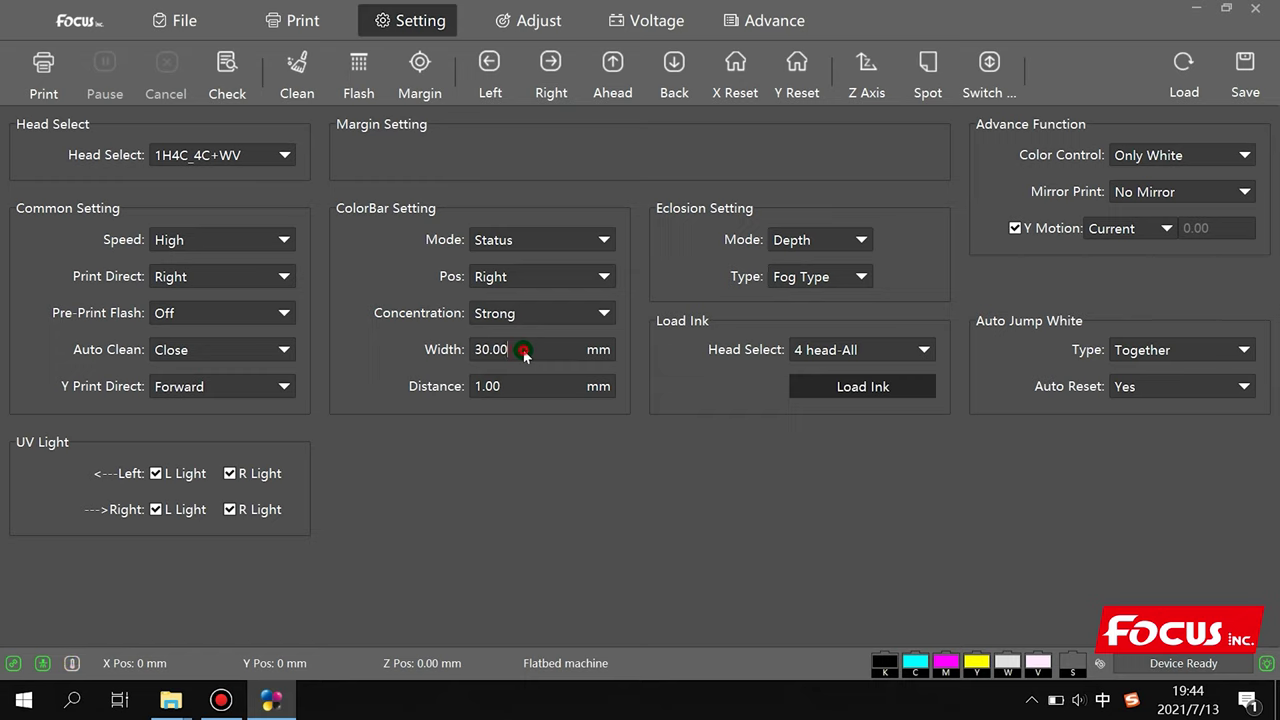
pyautogui.click(495, 396)
pyautogui.click(443, 393)
# Step: Switch the ColorBar mode to Off and back to Status, and review the other mode choices
pyautogui.click(527, 244)
pyautogui.click(519, 263)
pyautogui.click(528, 243)
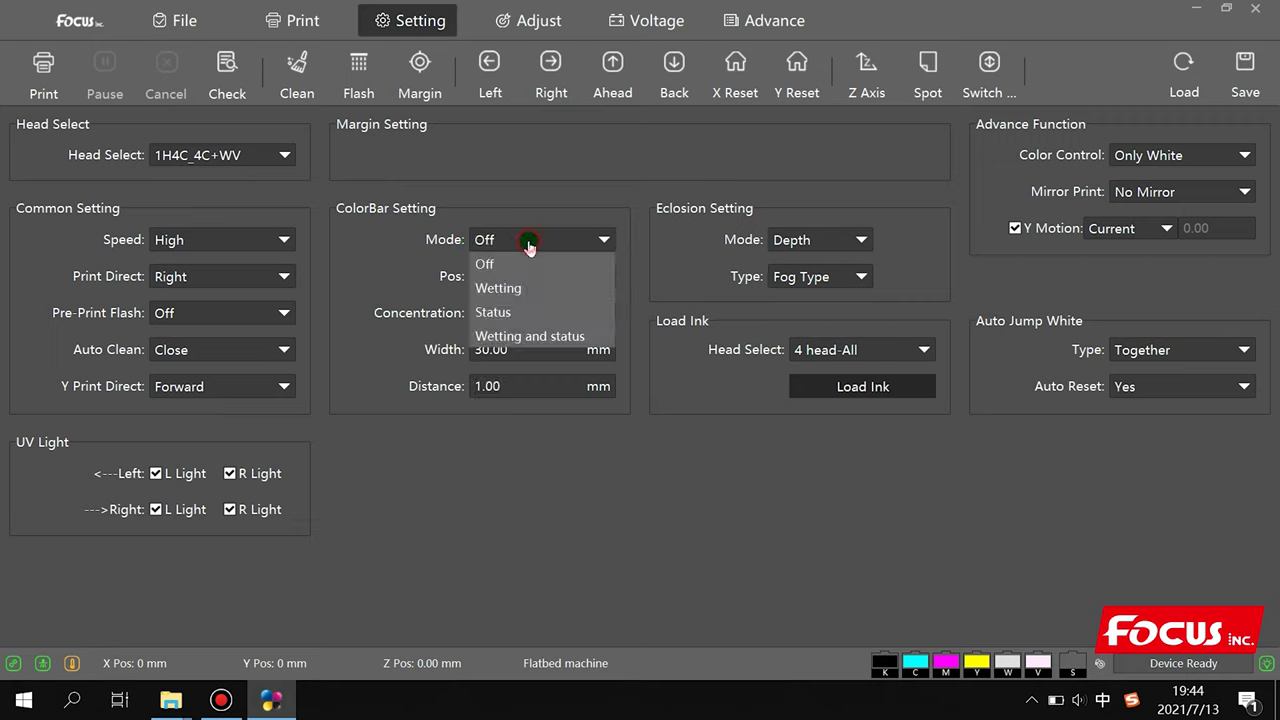
pyautogui.click(525, 313)
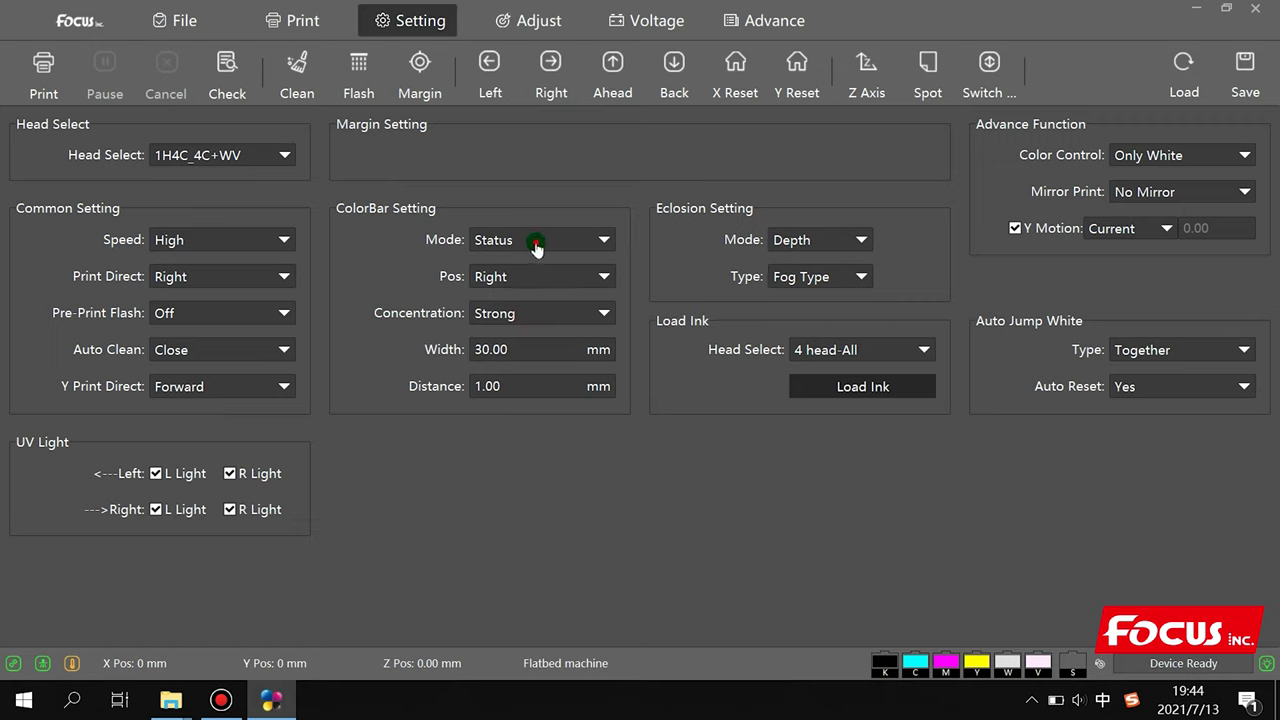
pyautogui.click(535, 244)
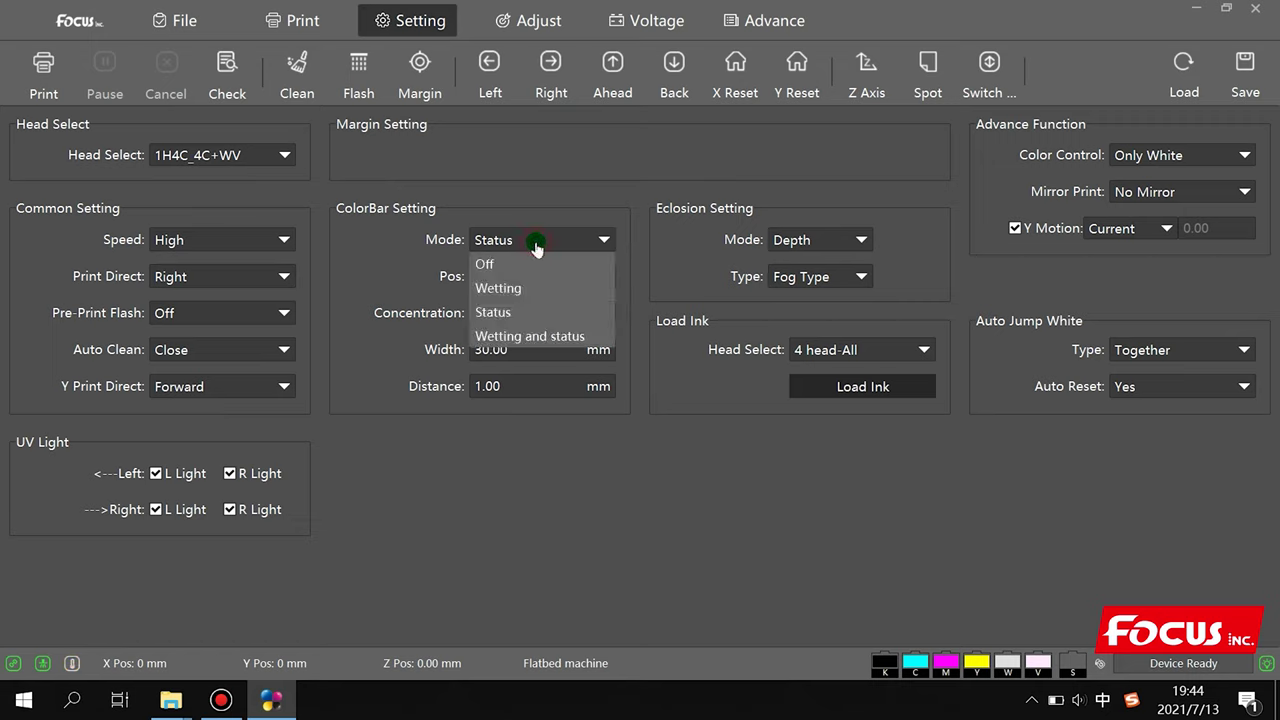
pyautogui.click(518, 311)
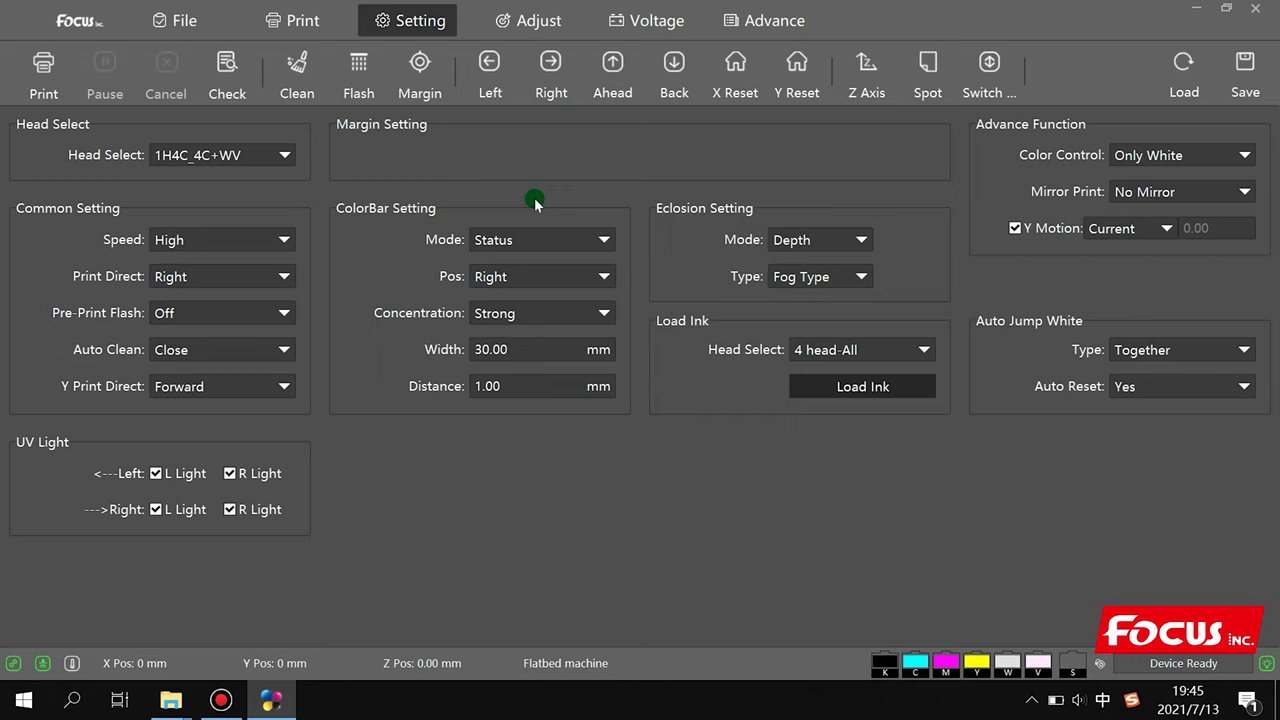
pyautogui.click(518, 240)
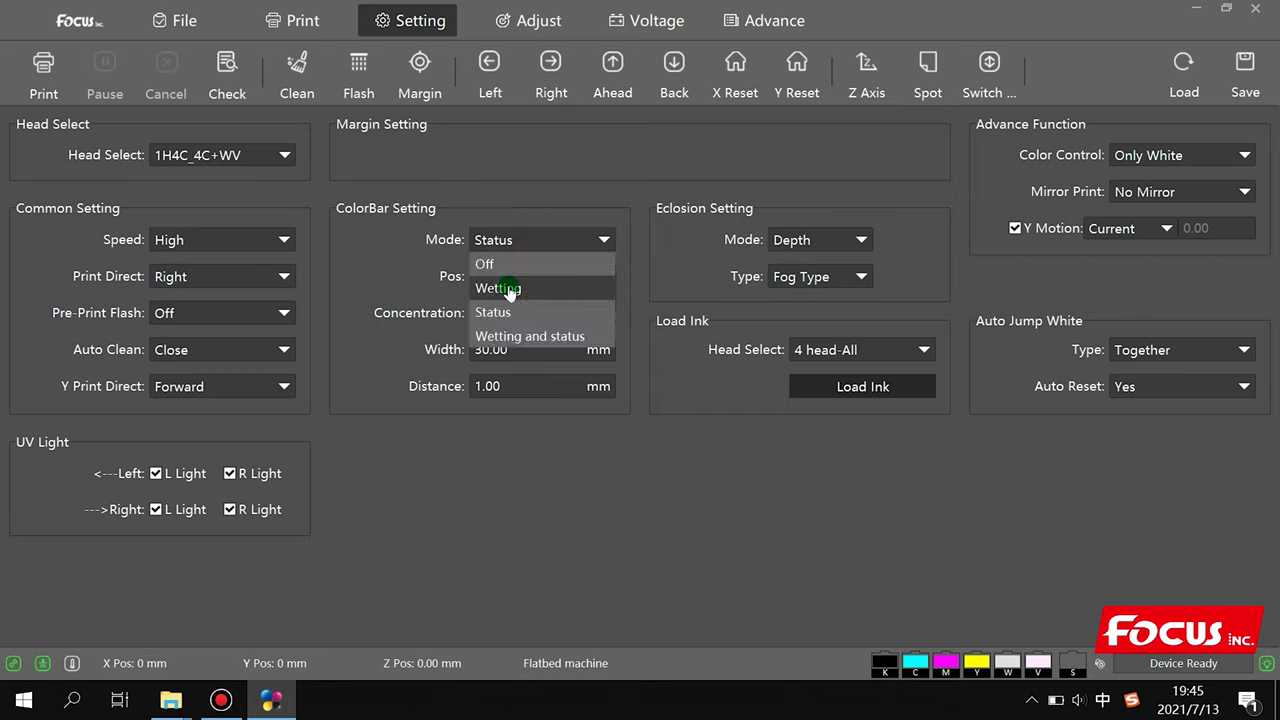
pyautogui.click(533, 179)
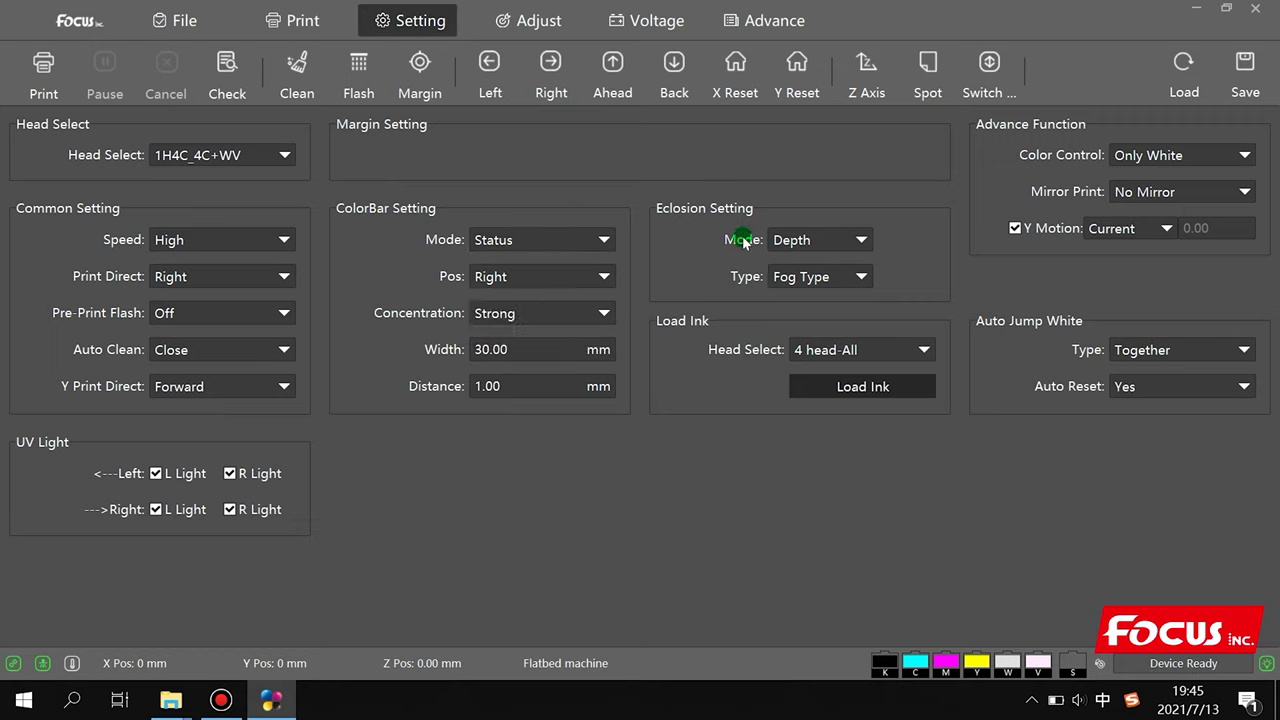
# Step: Examine the Eclosion modes from Off and Light to Super Eclosion and Custom, keeping Depth
pyautogui.click(828, 243)
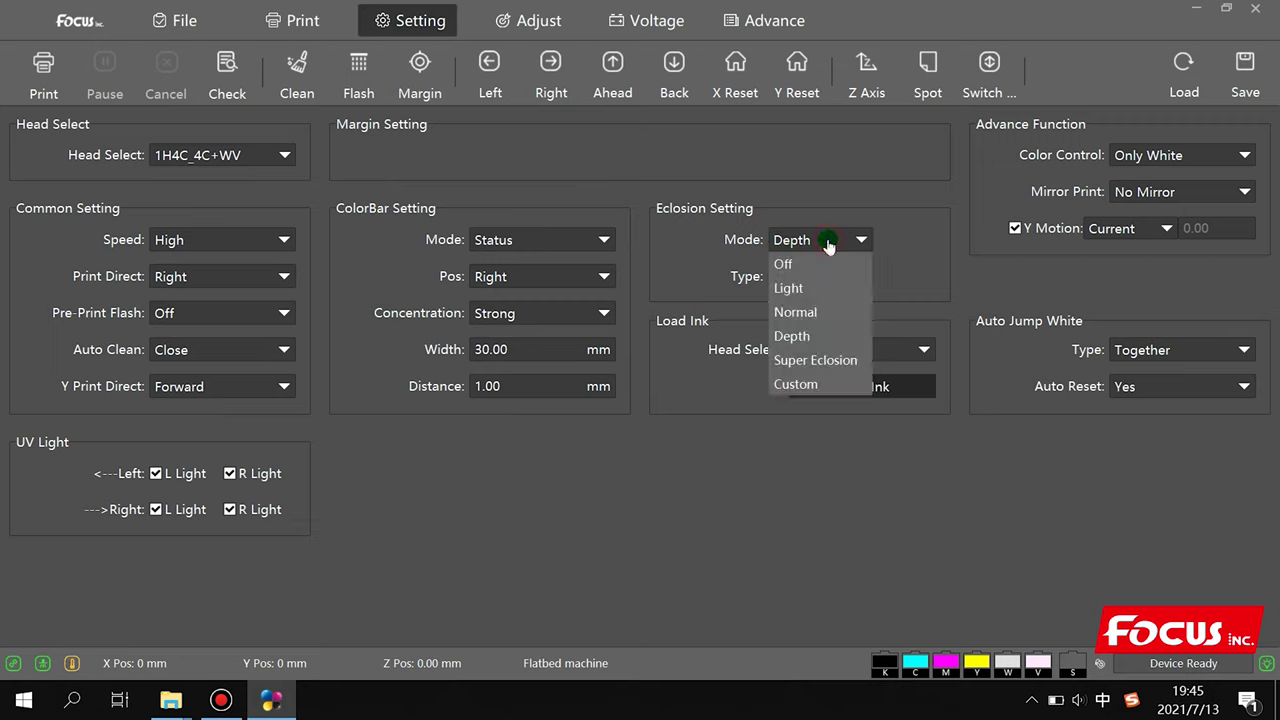
pyautogui.click(843, 171)
pyautogui.click(831, 243)
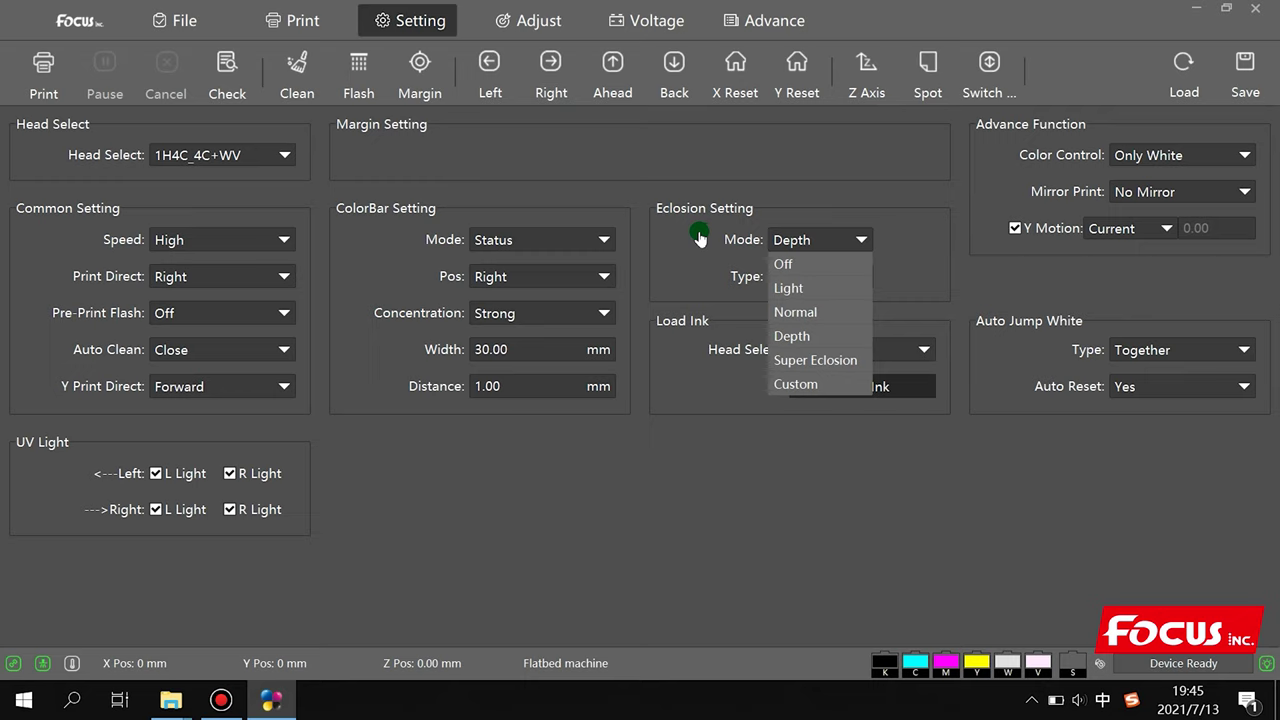
pyautogui.click(699, 237)
# Step: Set the Eclosion type to Strong A and keep its mode at Depth
pyautogui.click(855, 290)
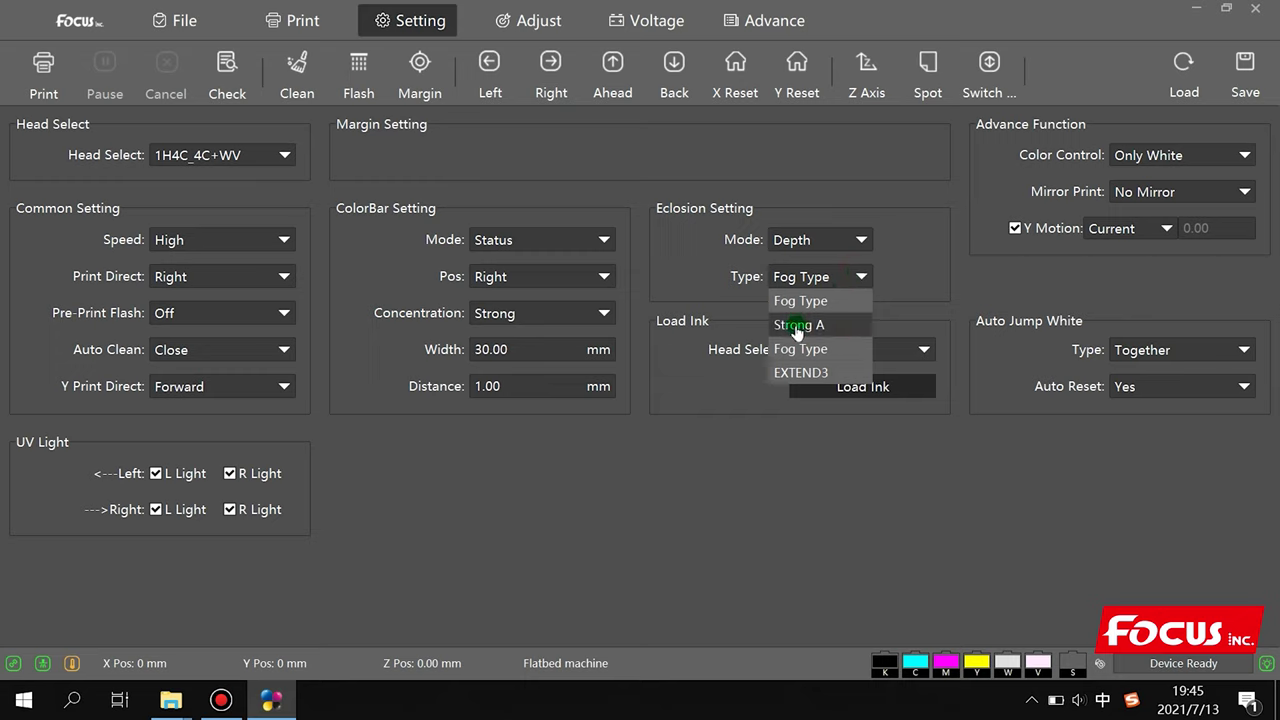
pyautogui.click(797, 325)
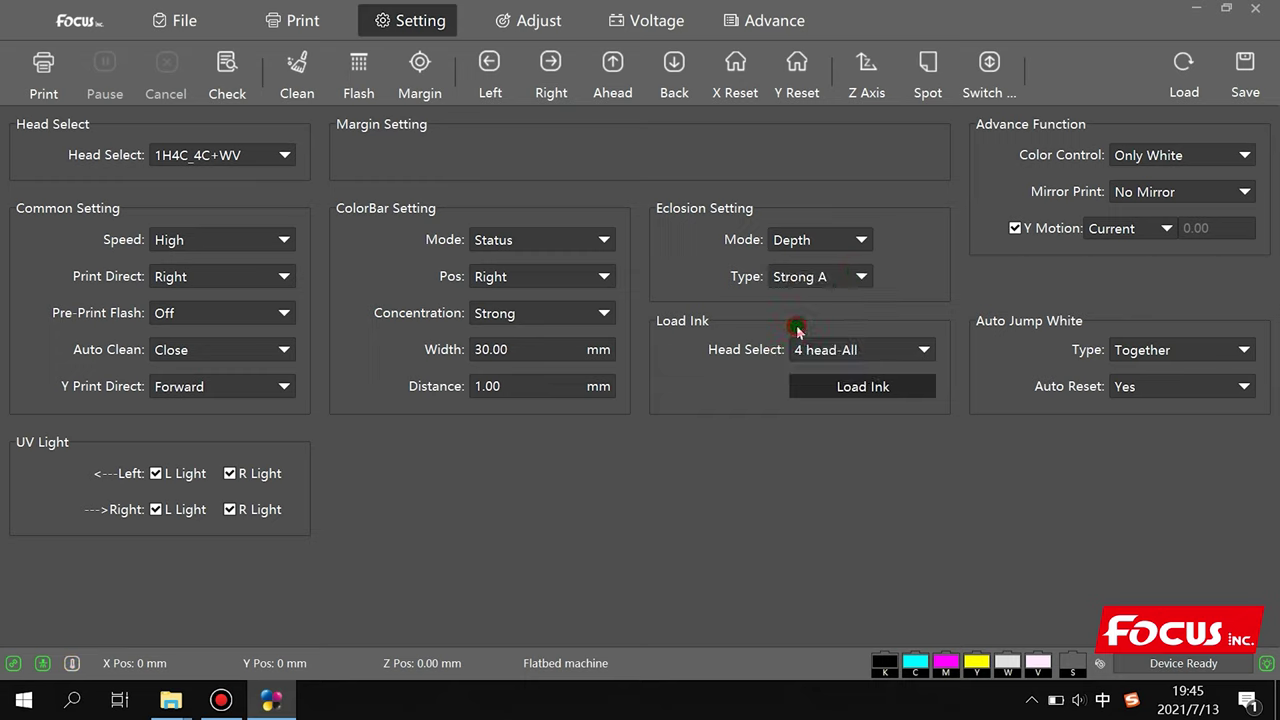
pyautogui.click(824, 244)
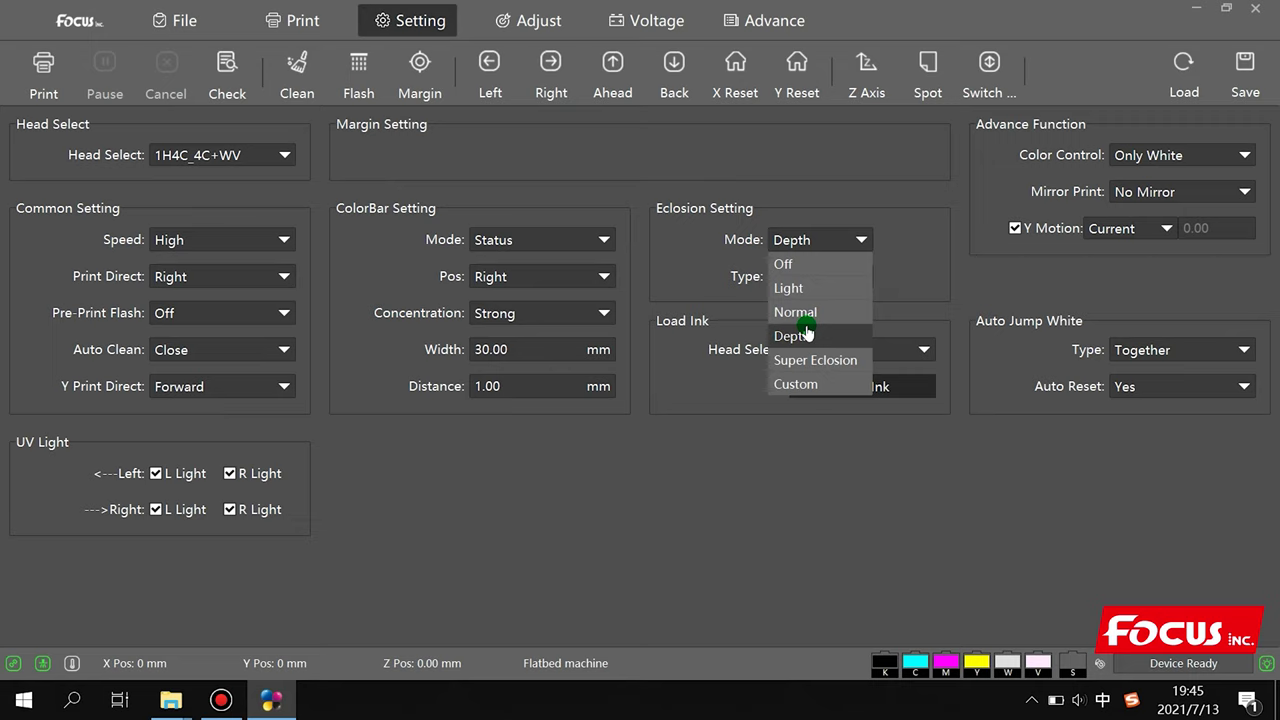
pyautogui.click(806, 334)
pyautogui.click(820, 278)
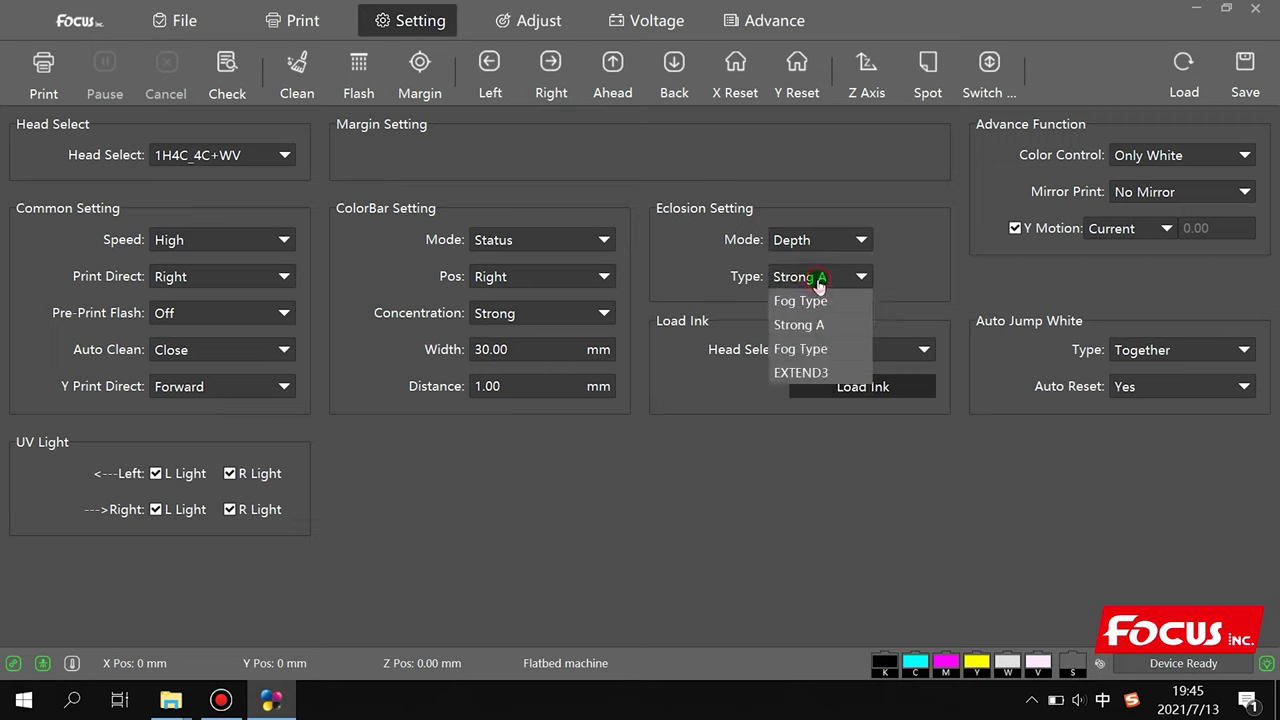
pyautogui.click(818, 325)
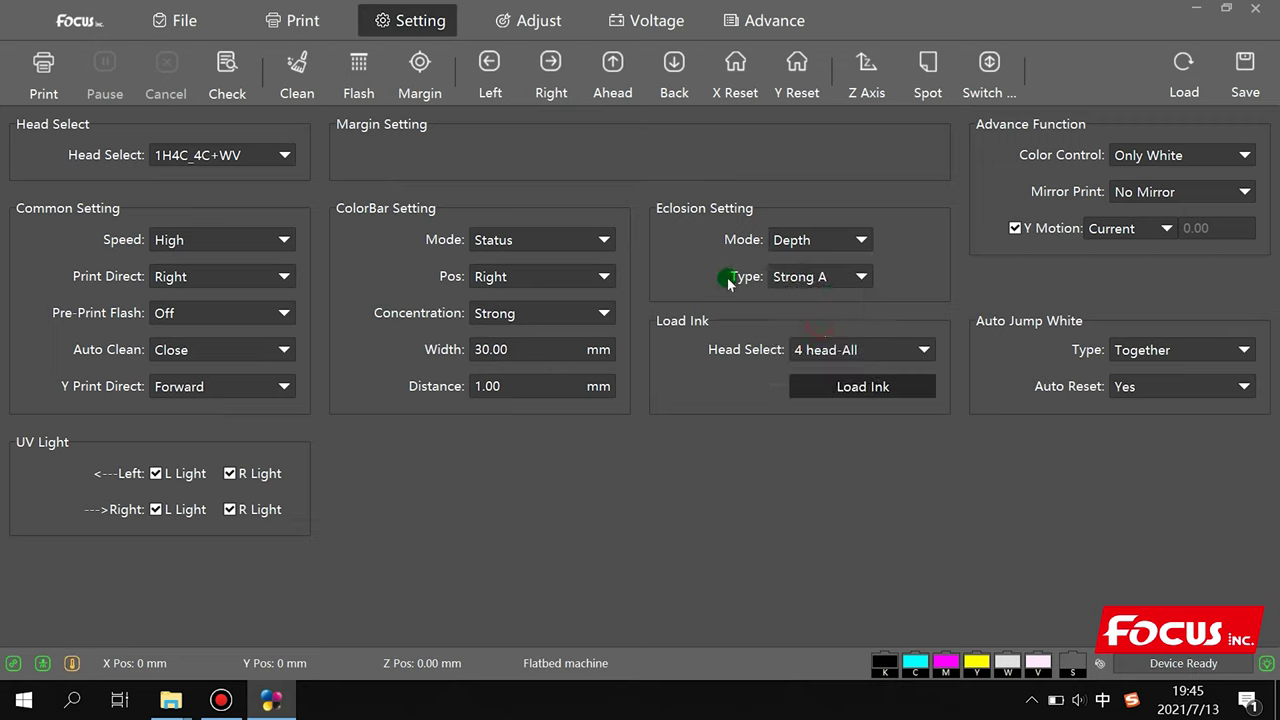
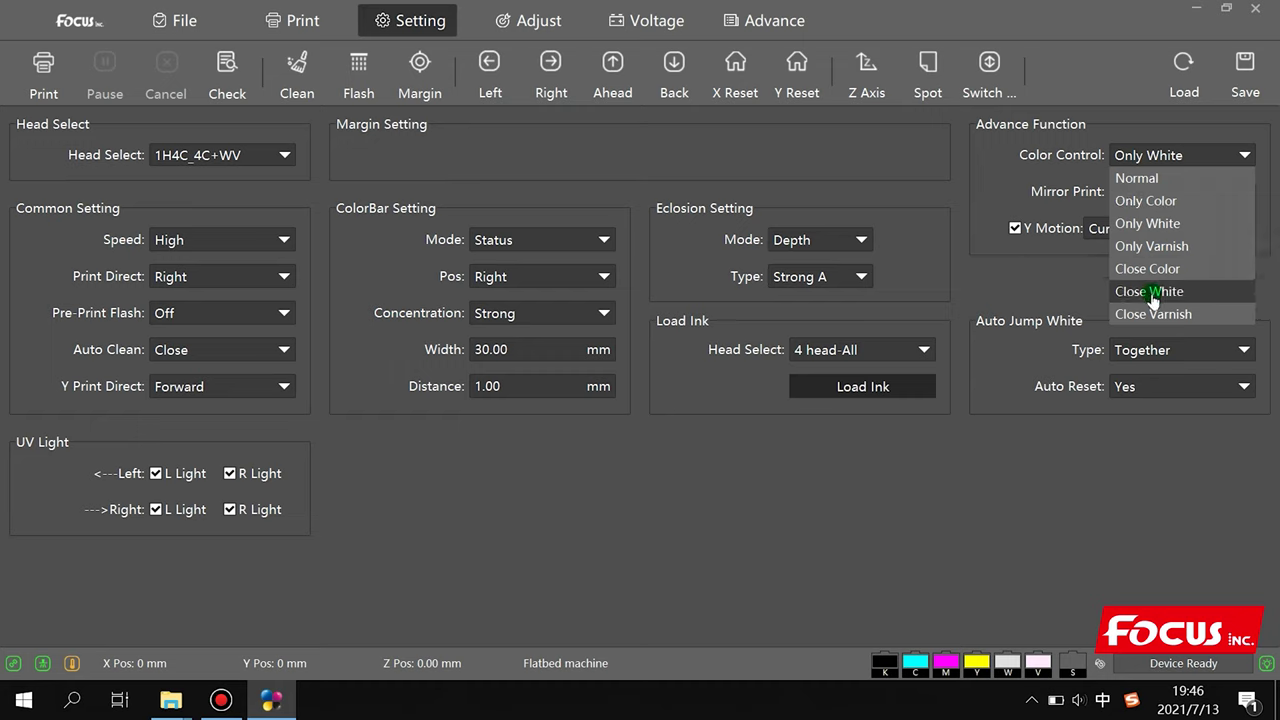
# Step: Set Color Control to Normal, change it to Only Color, and keep that choice after reviewing the list
pyautogui.click(1160, 178)
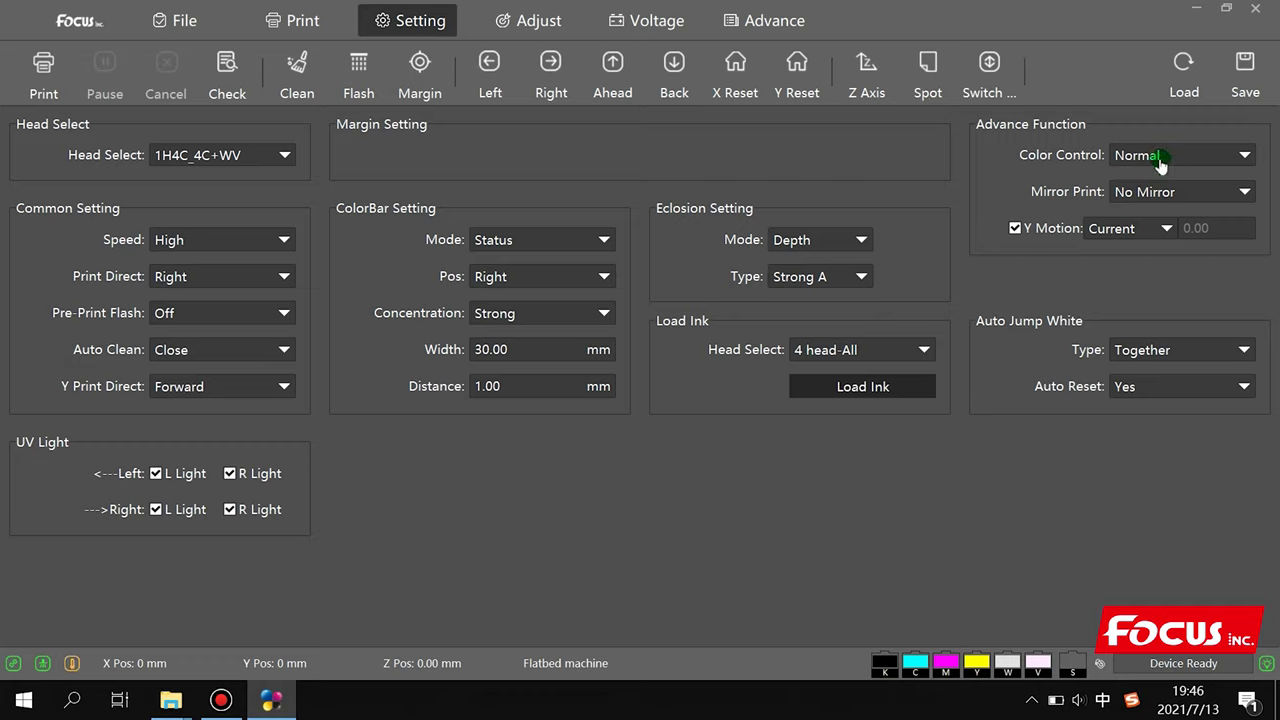
pyautogui.click(1160, 165)
pyautogui.click(1160, 198)
pyautogui.click(1155, 166)
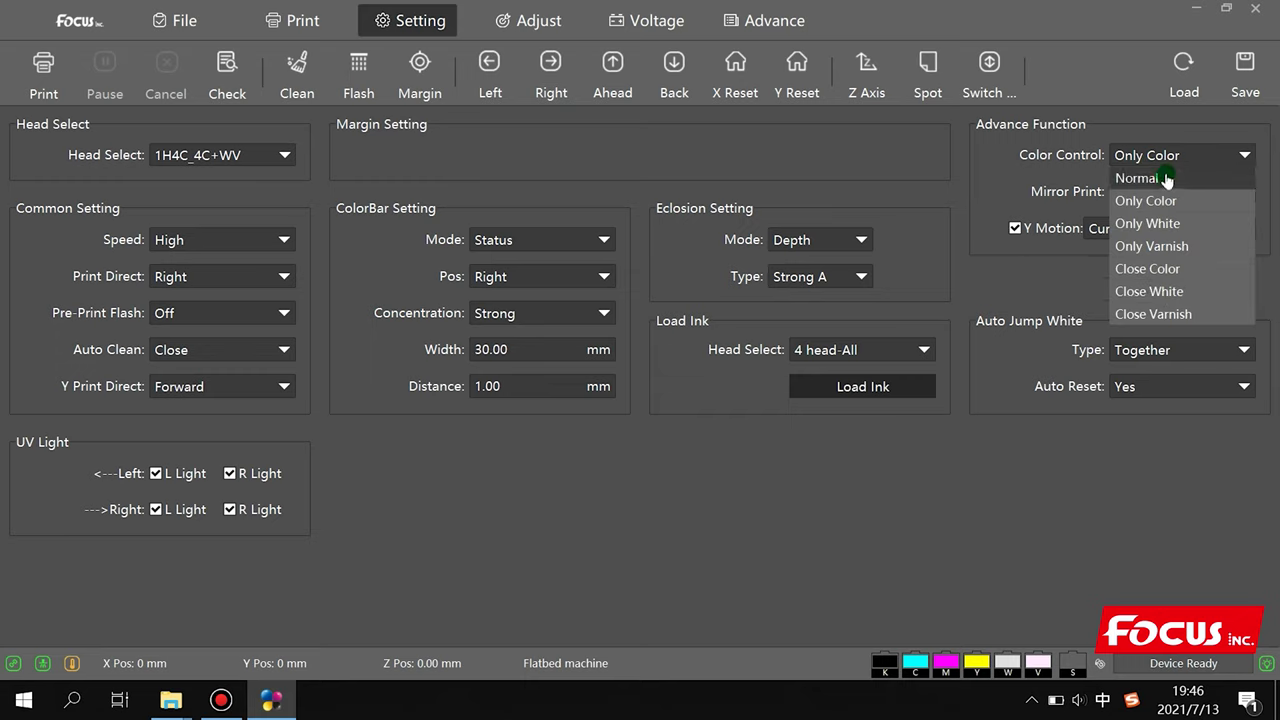
pyautogui.click(1167, 128)
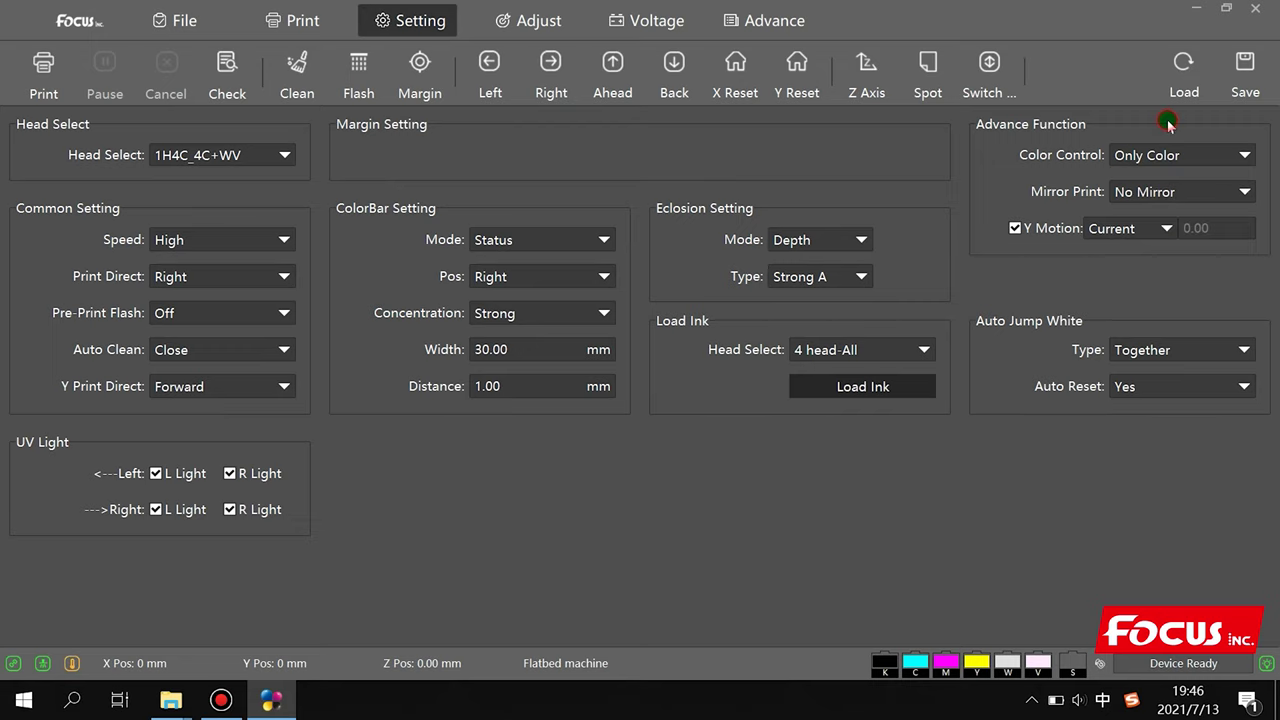
# Step: Examine the Mirror Print and Y Motion choices, keeping No Mirror and Current
pyautogui.click(1147, 193)
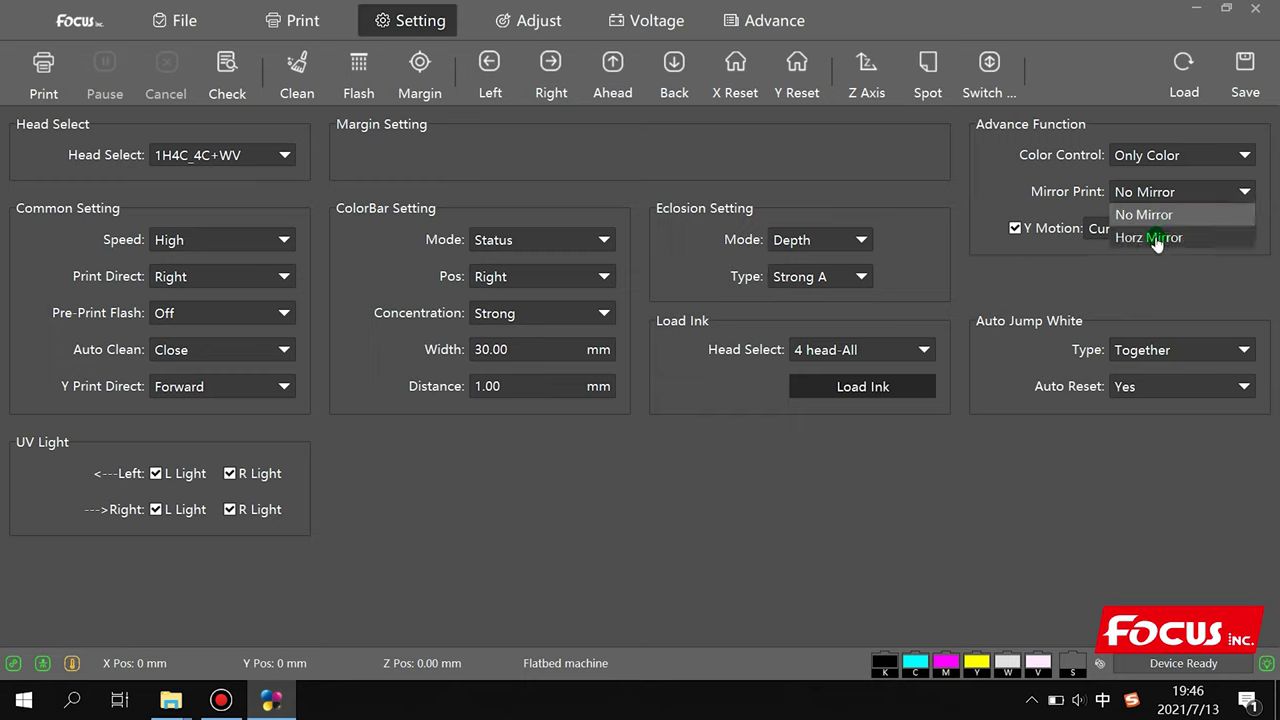
pyautogui.click(1138, 292)
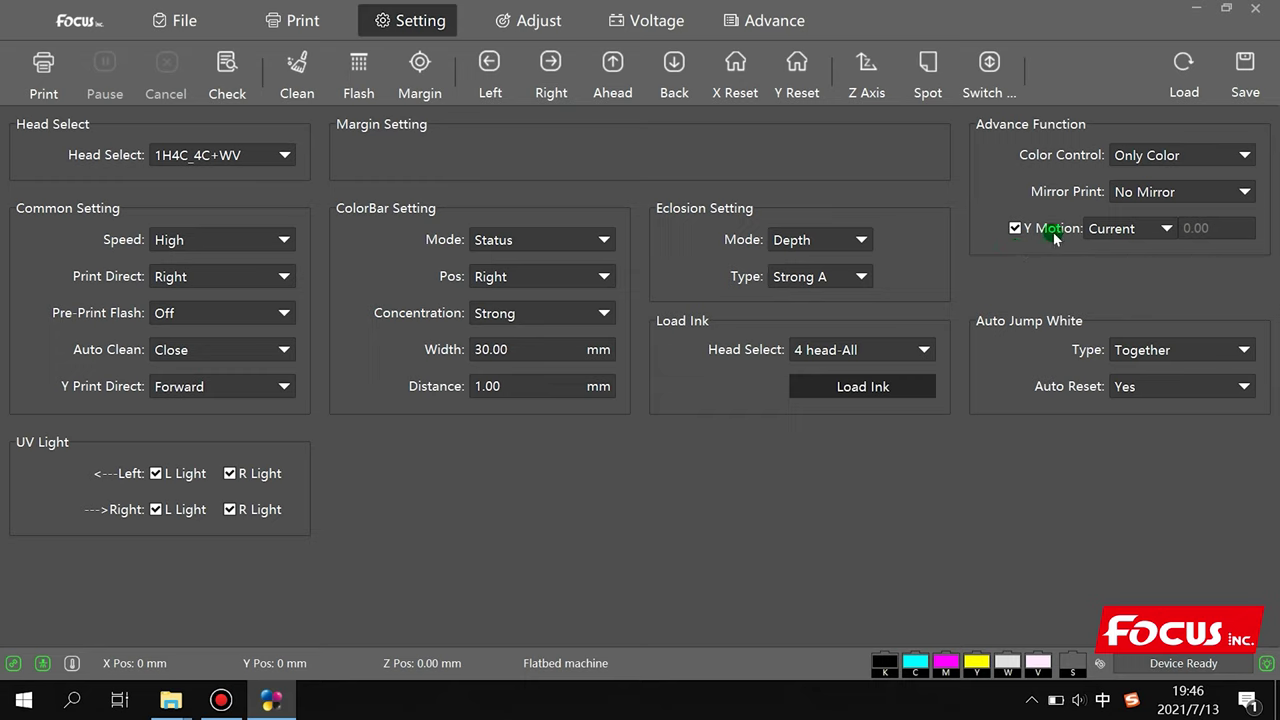
pyautogui.click(1120, 230)
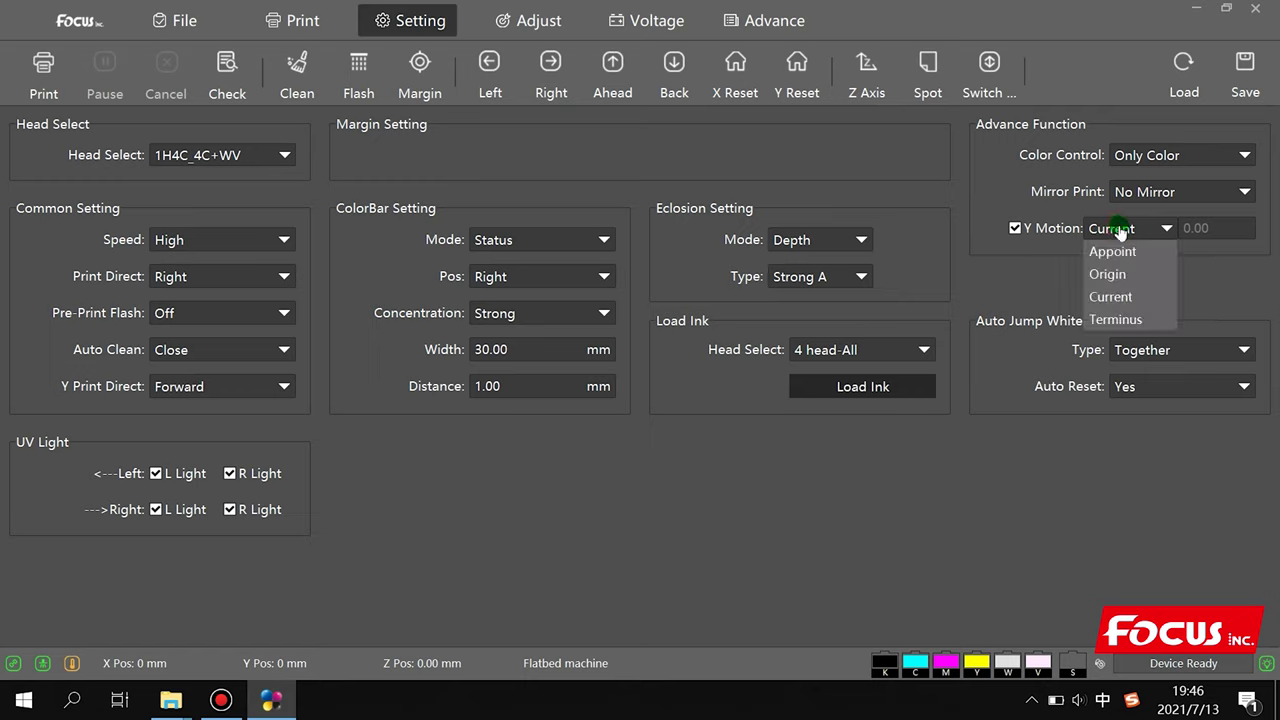
pyautogui.click(1112, 297)
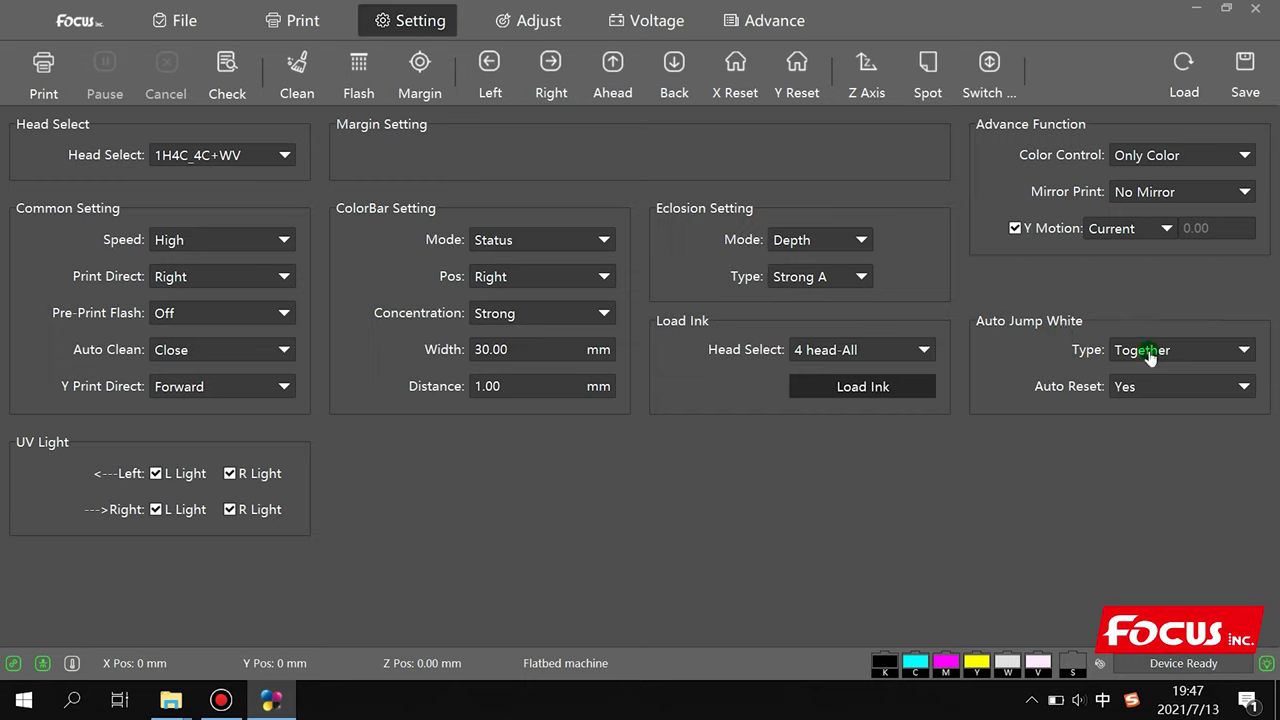
# Step: Examine the Auto Reset choices for Auto Jump White, keeping Yes
pyautogui.click(1150, 388)
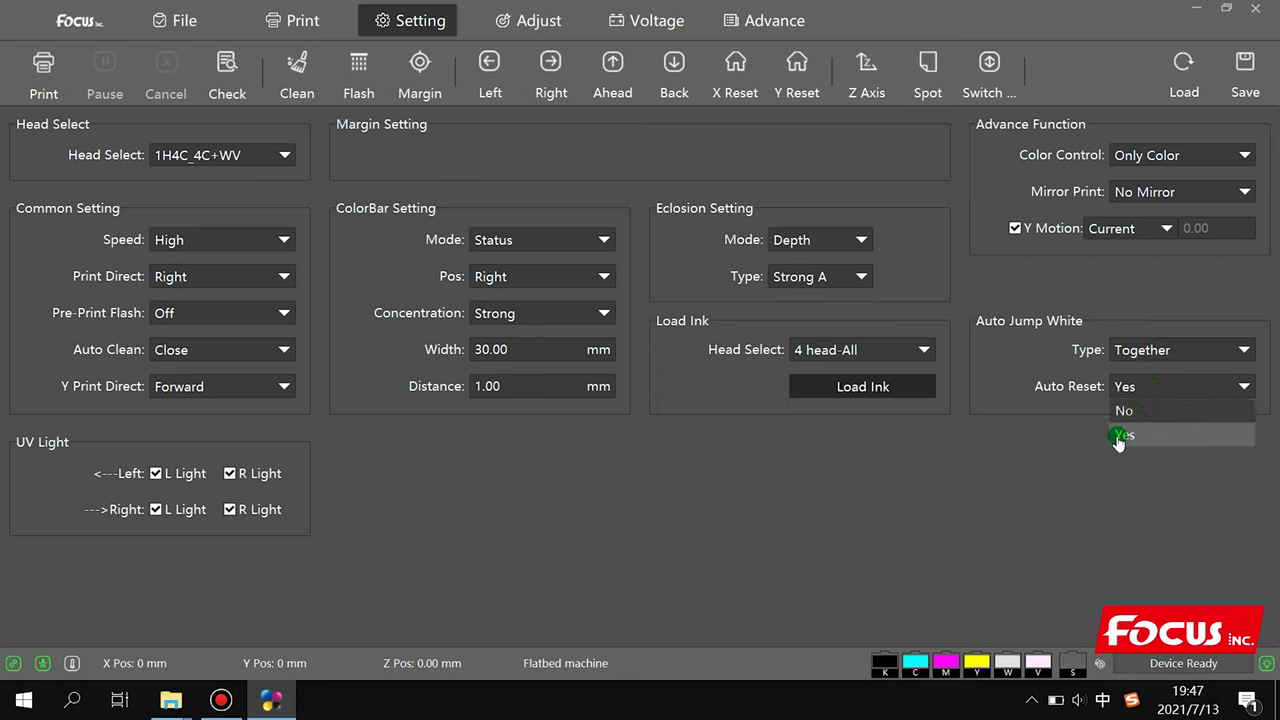
pyautogui.click(1120, 434)
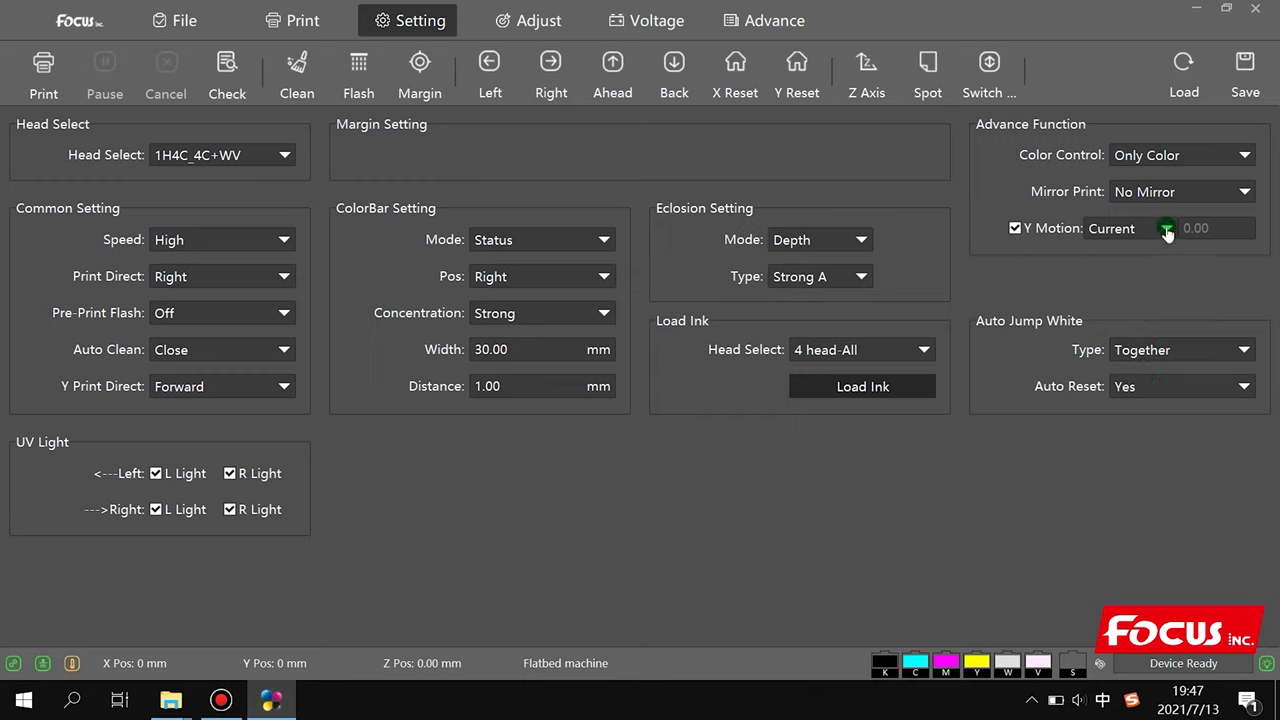
# Step: View the Head Install nozzle check in the Adjust section, and open its print confirmation for a check print, dismissing it without printing
pyautogui.click(540, 20)
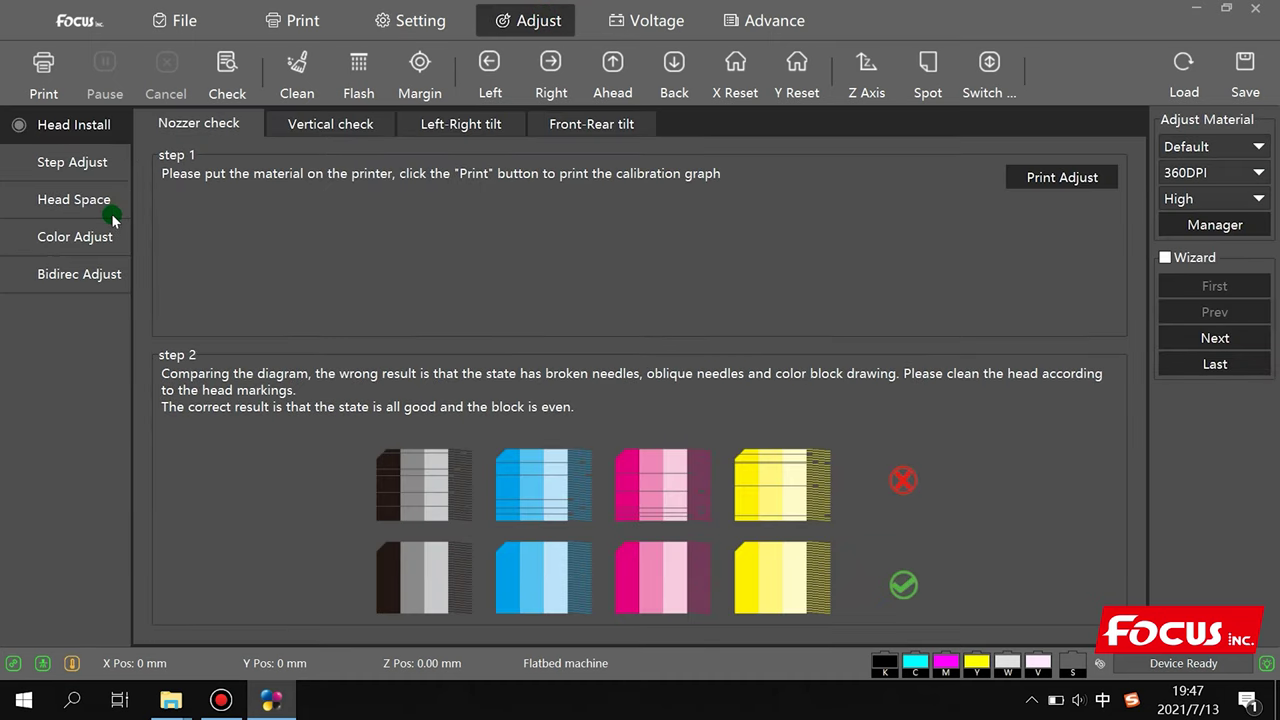
pyautogui.click(86, 165)
pyautogui.click(76, 141)
pyautogui.click(210, 130)
pyautogui.click(235, 72)
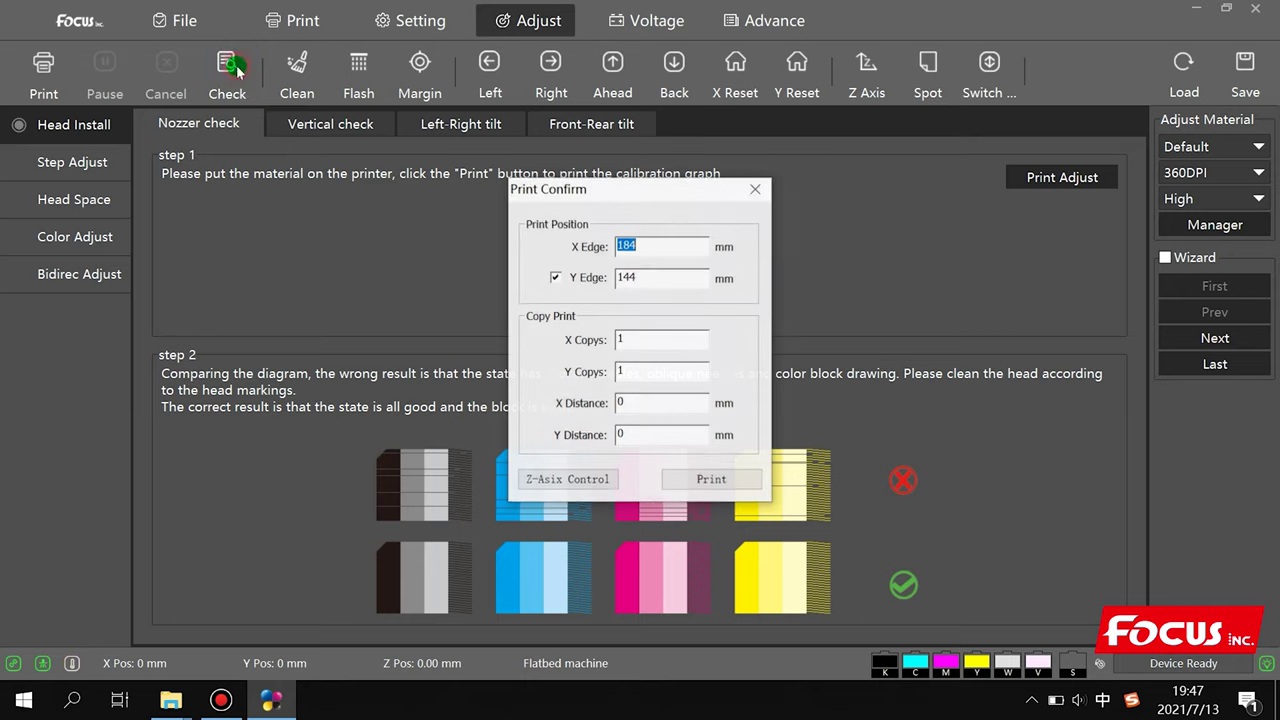
pyautogui.click(754, 189)
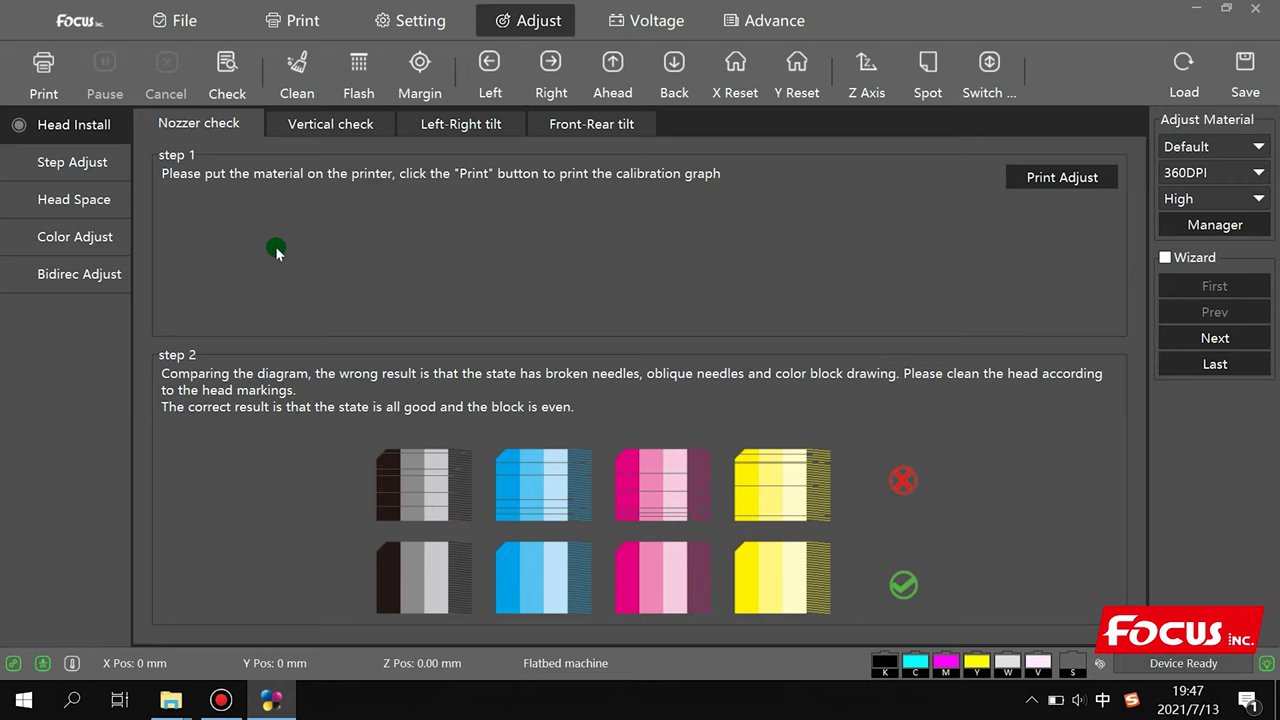
# Step: Examine the Head Install diagrams for the vertical check, left-right tilt and front-rear tilt
pyautogui.click(317, 127)
pyautogui.click(214, 124)
pyautogui.click(300, 124)
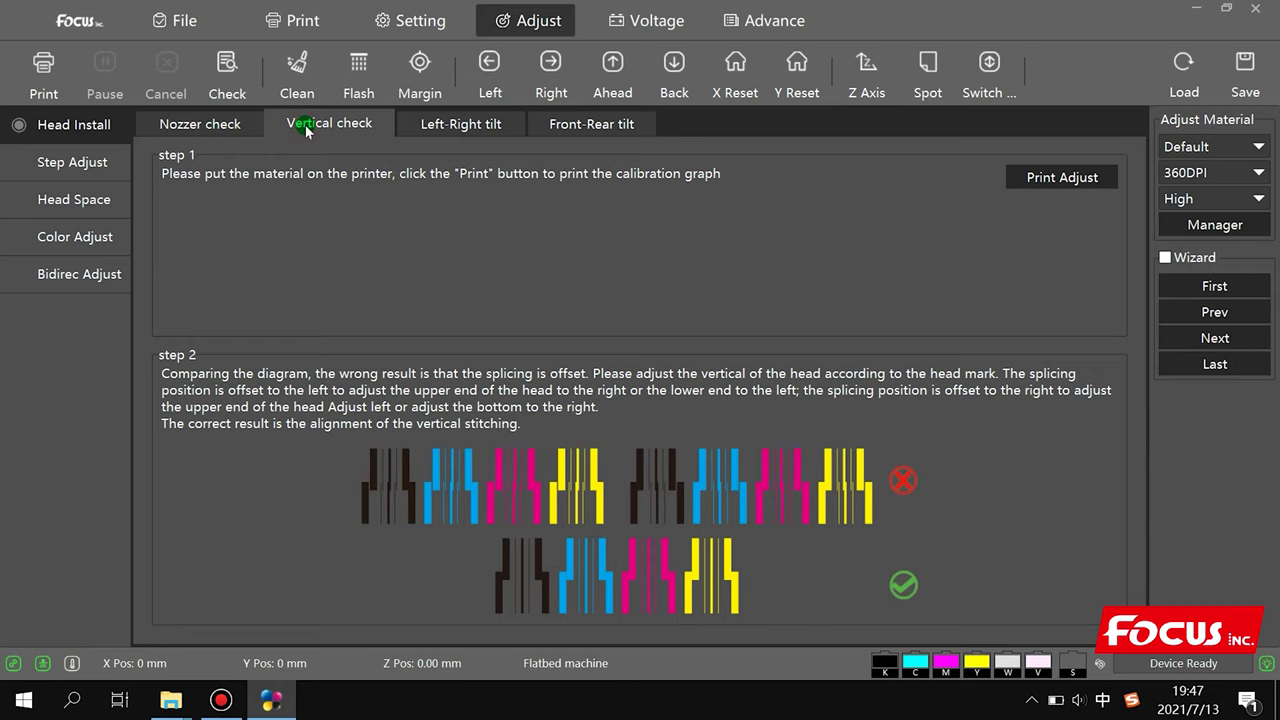
pyautogui.click(464, 127)
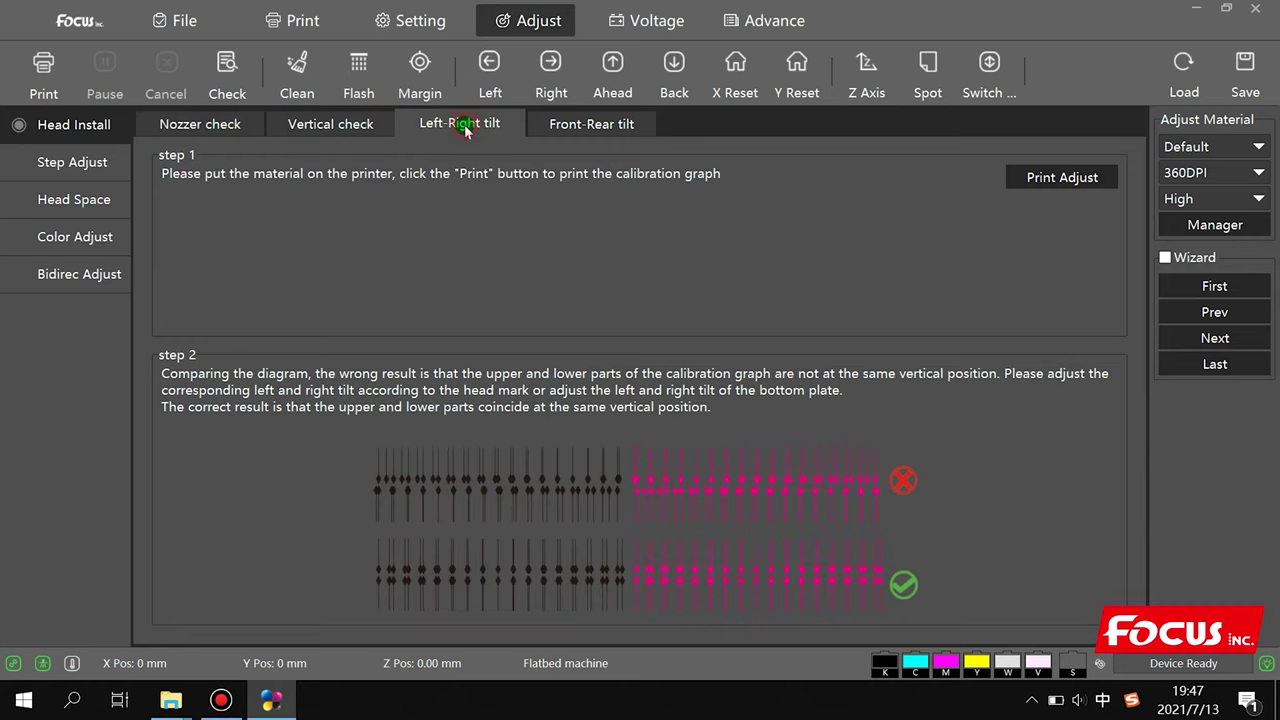
pyautogui.click(586, 125)
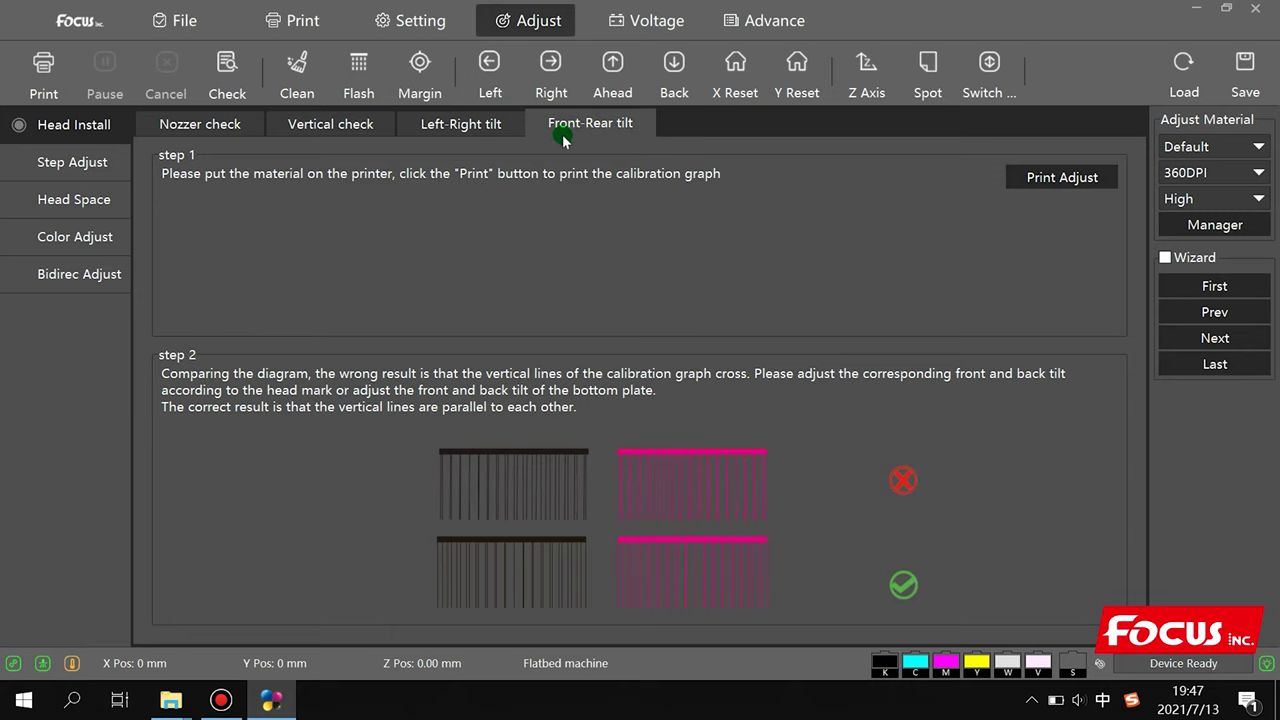
pyautogui.click(474, 127)
# Step: Look through the Step Adjust, Head Space, Color Adjust and Bidirec Adjust calibration pages
pyautogui.click(72, 168)
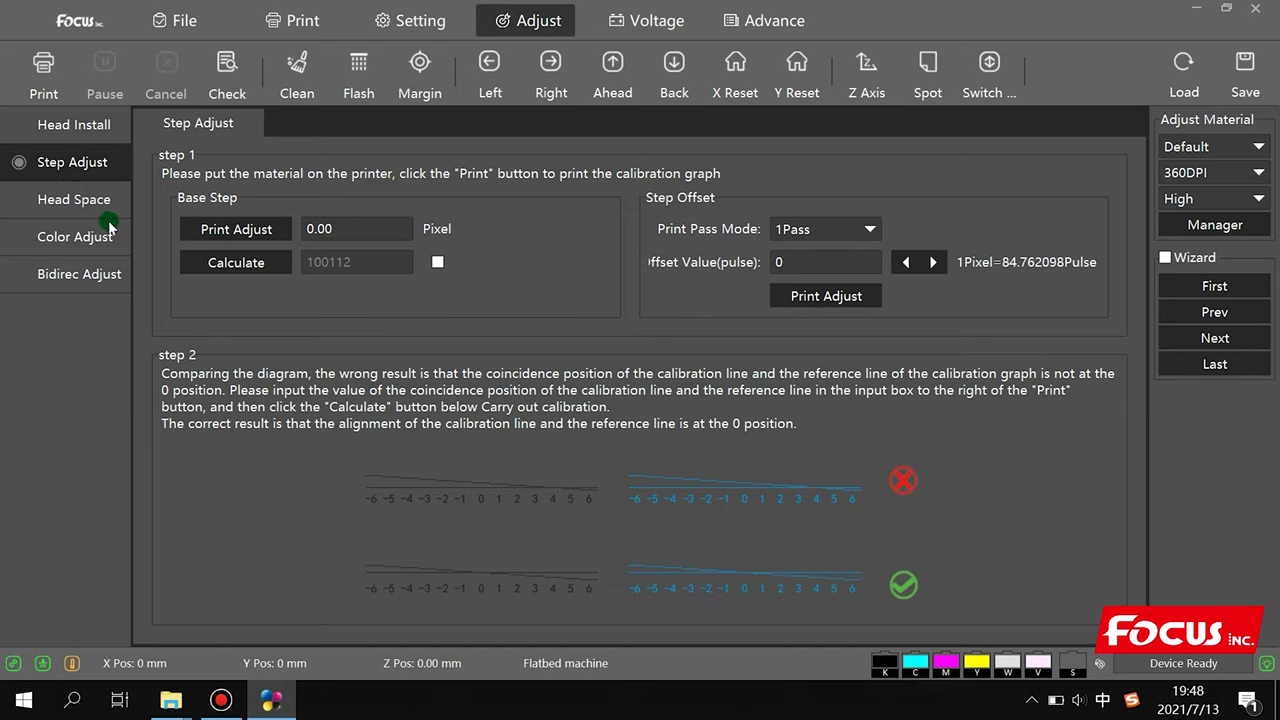
pyautogui.click(65, 203)
pyautogui.click(62, 235)
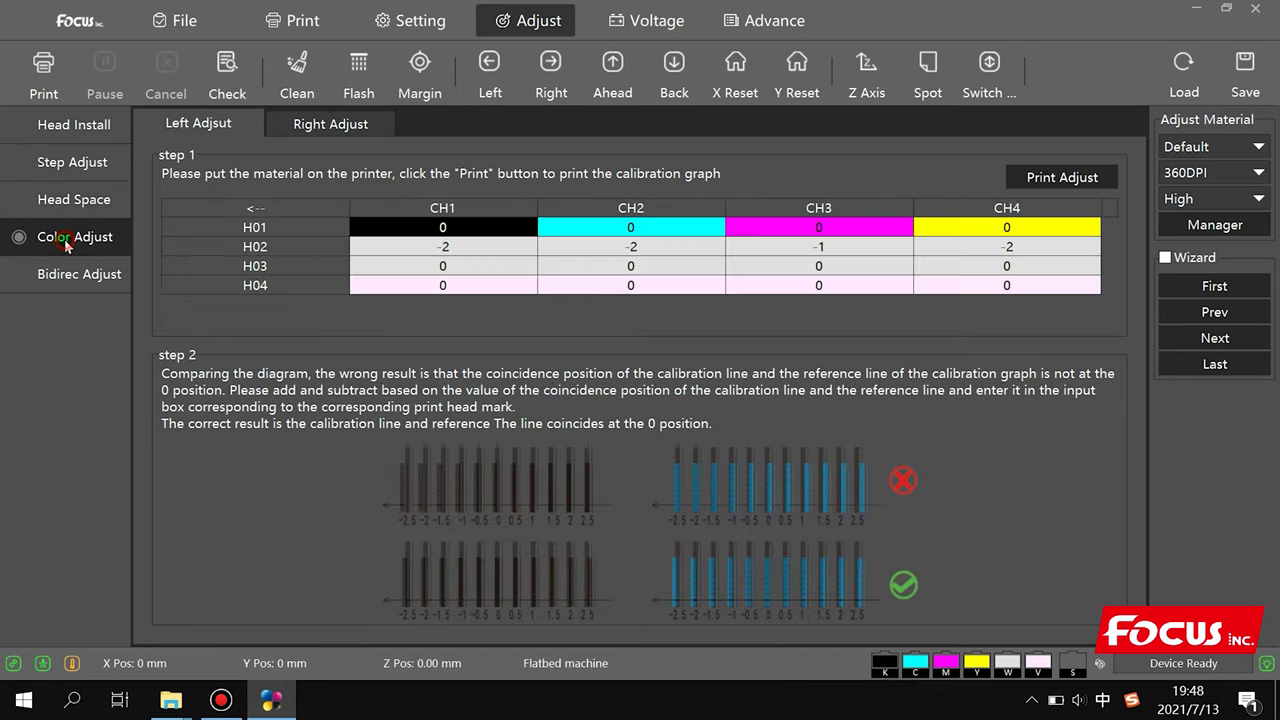
pyautogui.click(72, 275)
pyautogui.click(68, 245)
pyautogui.click(64, 278)
pyautogui.click(66, 238)
# Step: Revisit the Head Space and Step Adjust calibrations, and compare the left and right adjustments of Color Adjust
pyautogui.click(66, 200)
pyautogui.click(62, 165)
pyautogui.click(68, 200)
pyautogui.click(76, 238)
pyautogui.click(330, 124)
pyautogui.click(218, 124)
# Step: Review the four Head Install checks again, from the nozzle check through front-rear tilt
pyautogui.click(80, 125)
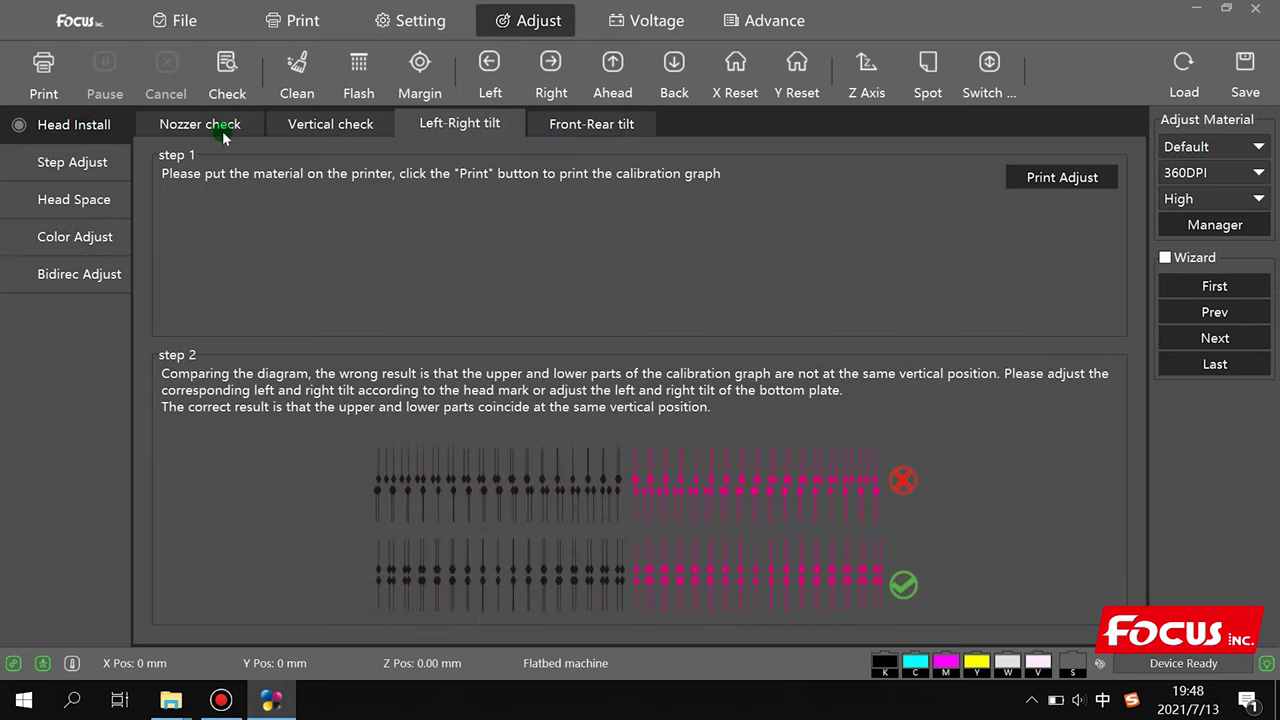
pyautogui.click(185, 124)
pyautogui.click(308, 128)
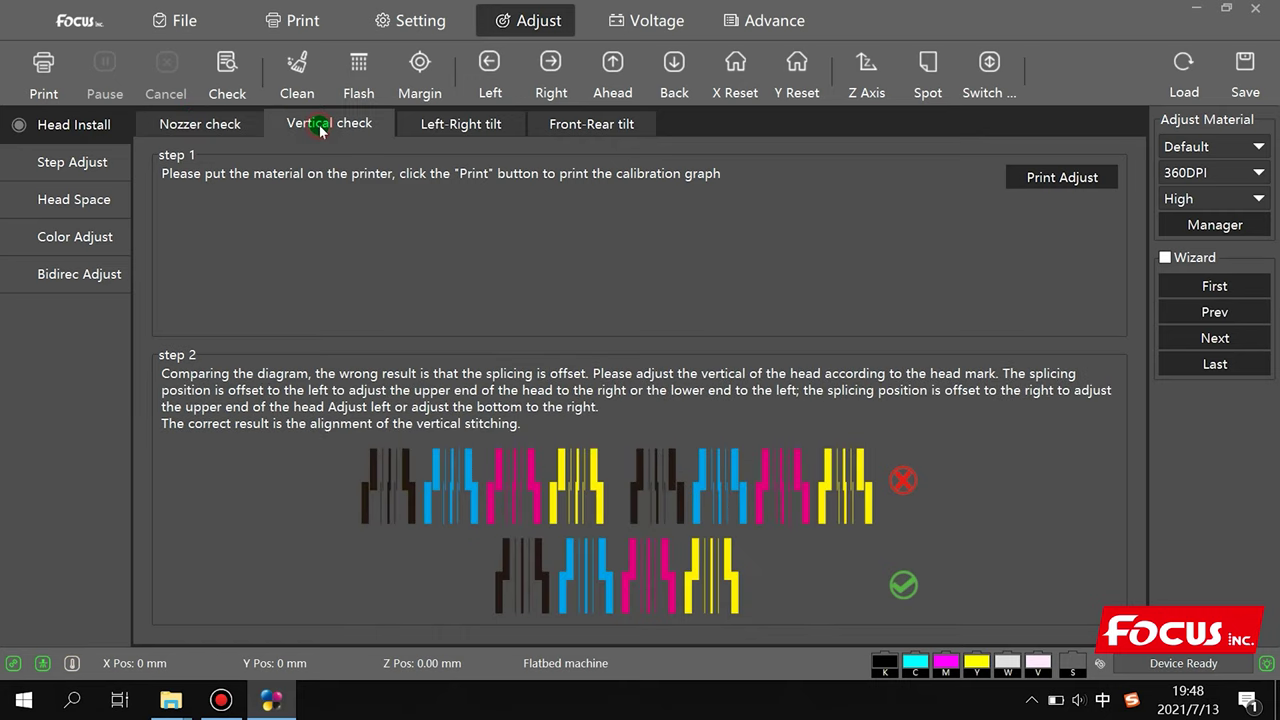
pyautogui.click(425, 126)
pyautogui.click(586, 124)
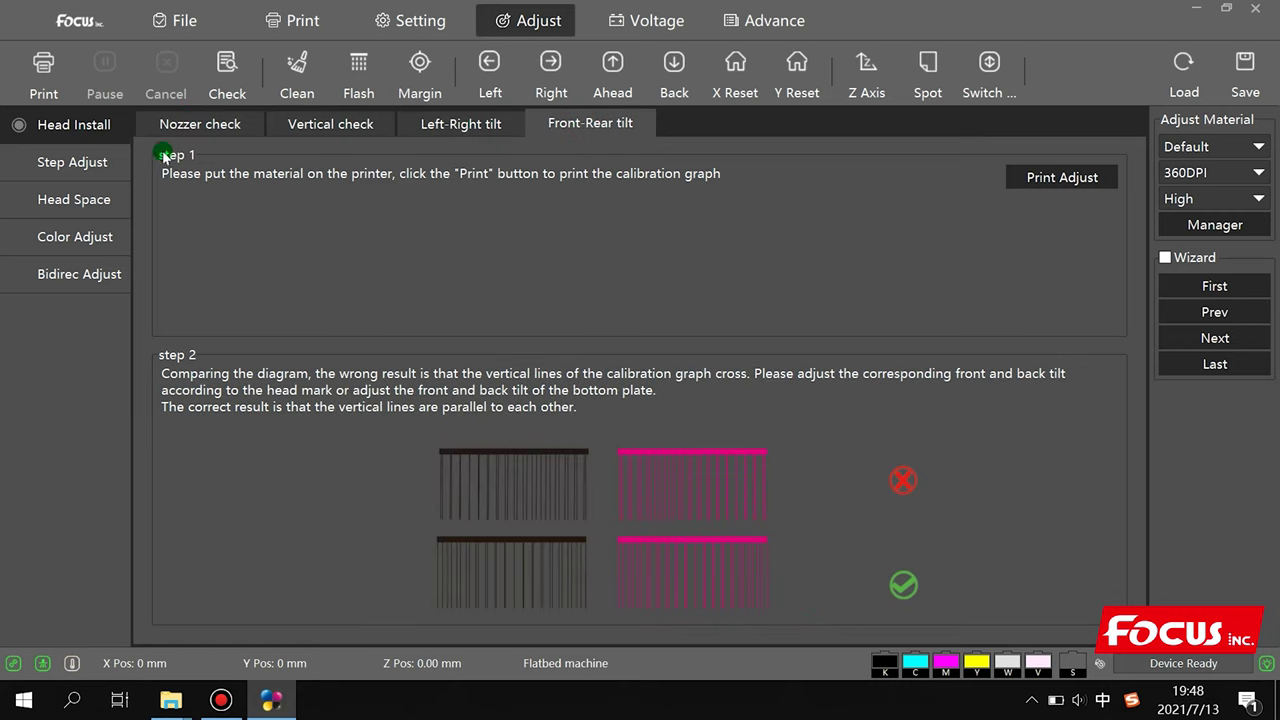
# Step: Review the remaining calibrations in order from Step Adjust to Bidirec Adjust, ending back on Head Space
pyautogui.click(74, 162)
pyautogui.click(78, 200)
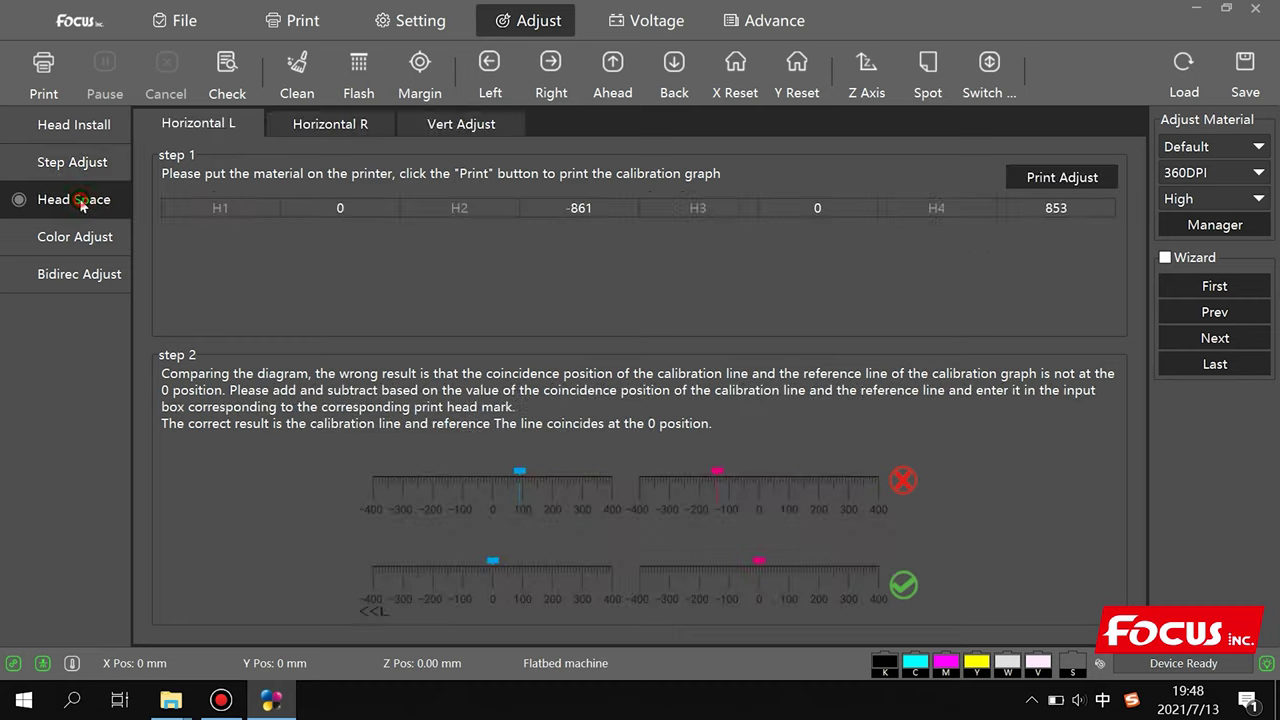
pyautogui.click(88, 242)
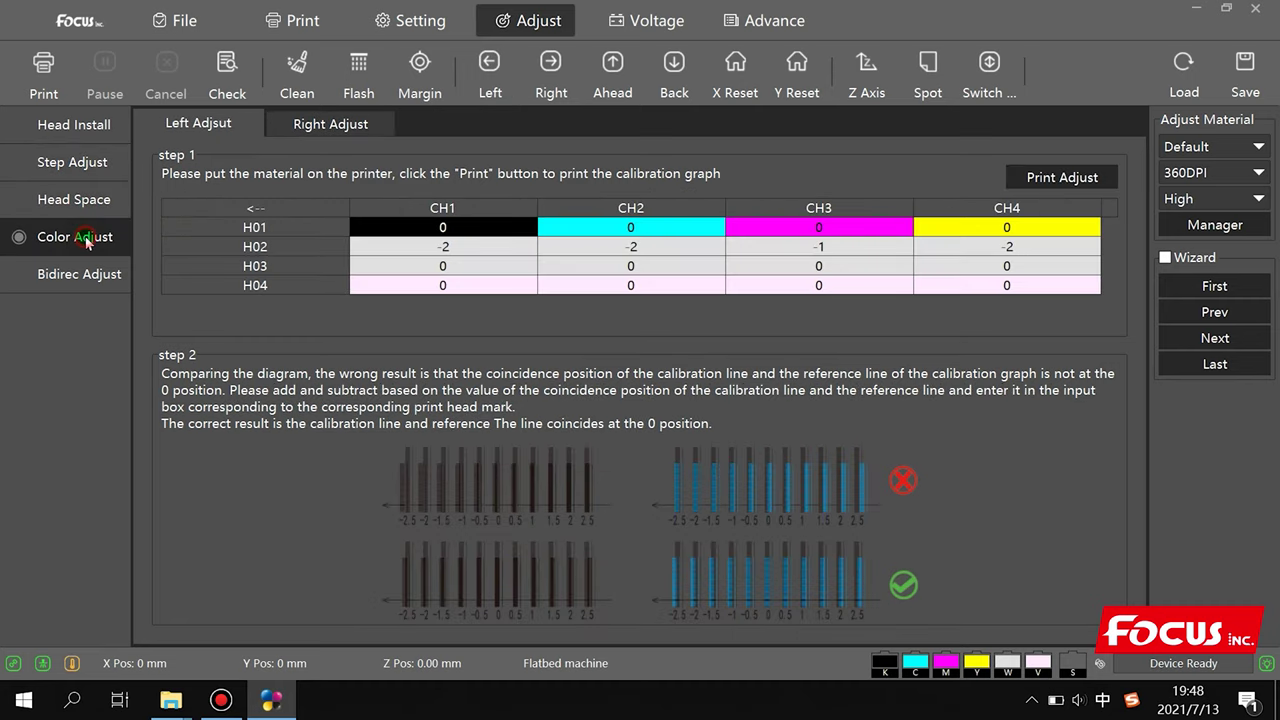
pyautogui.click(84, 276)
pyautogui.click(75, 238)
pyautogui.click(74, 200)
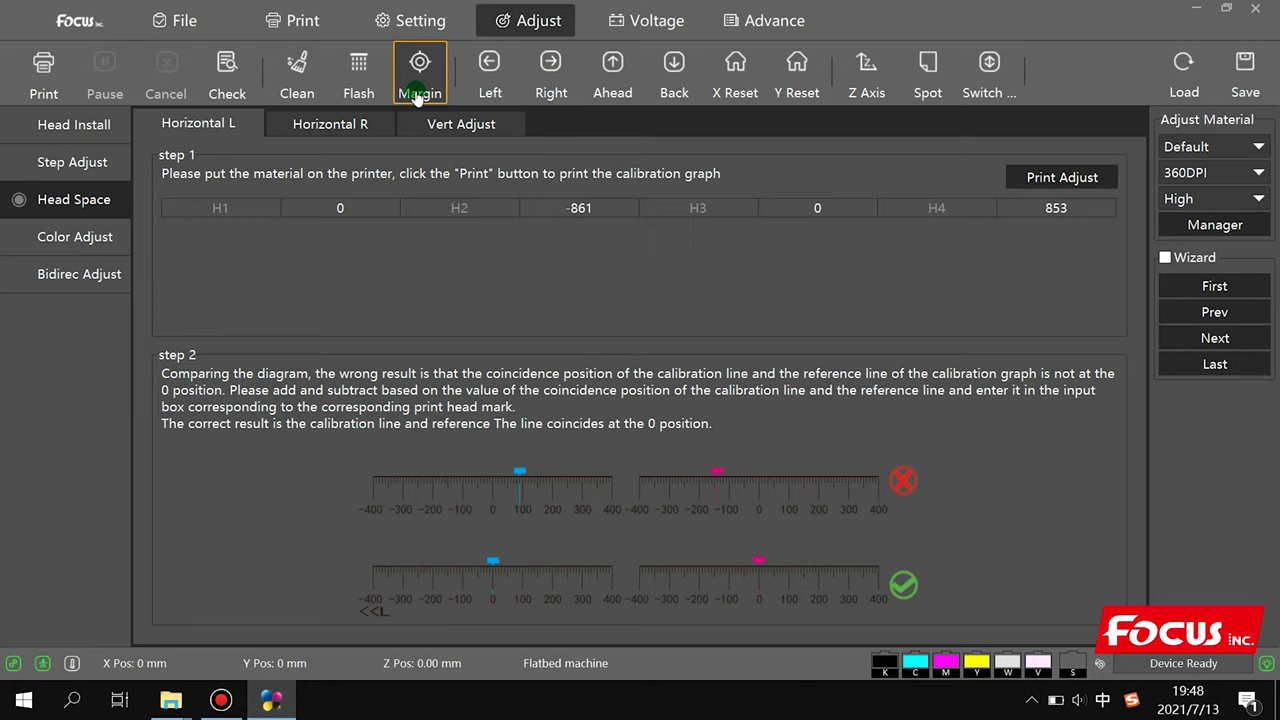
# Step: Review the print heads' voltage offsets and temperatures, and apply the offsets
pyautogui.click(656, 22)
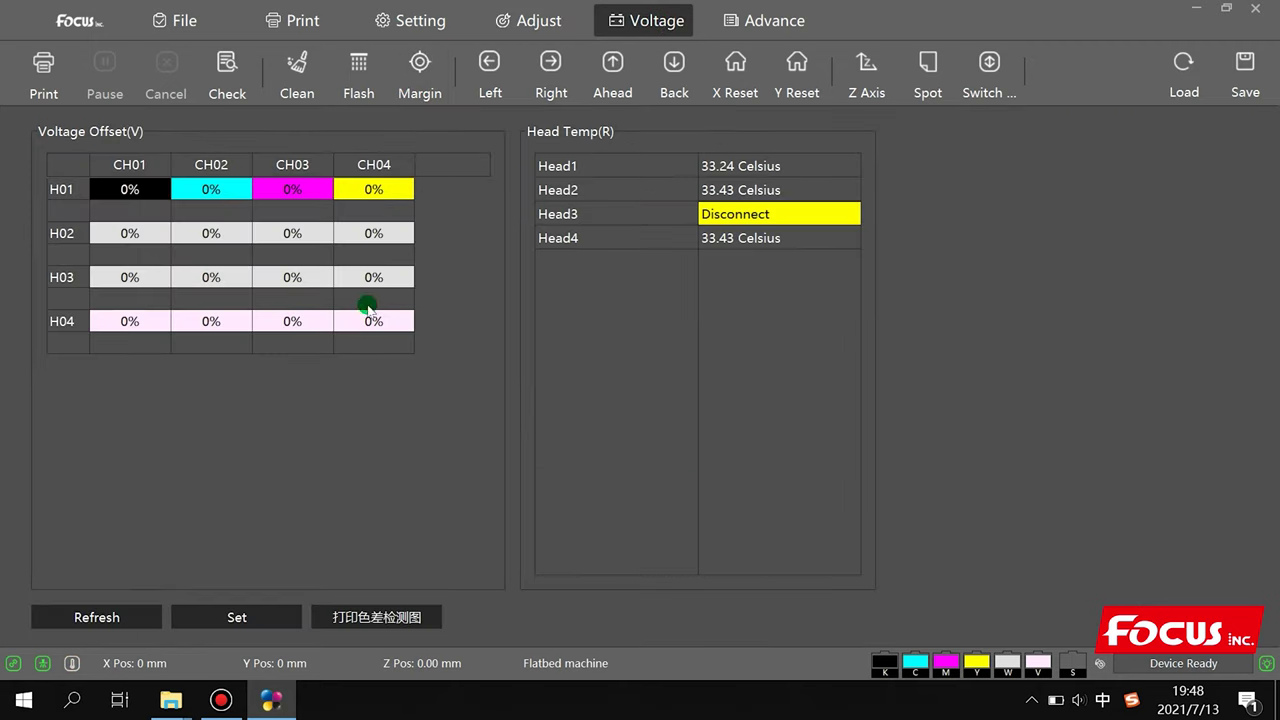
pyautogui.click(237, 612)
# Step: Examine the Advance section's factory password page, version information and Rip Print settings
pyautogui.click(757, 24)
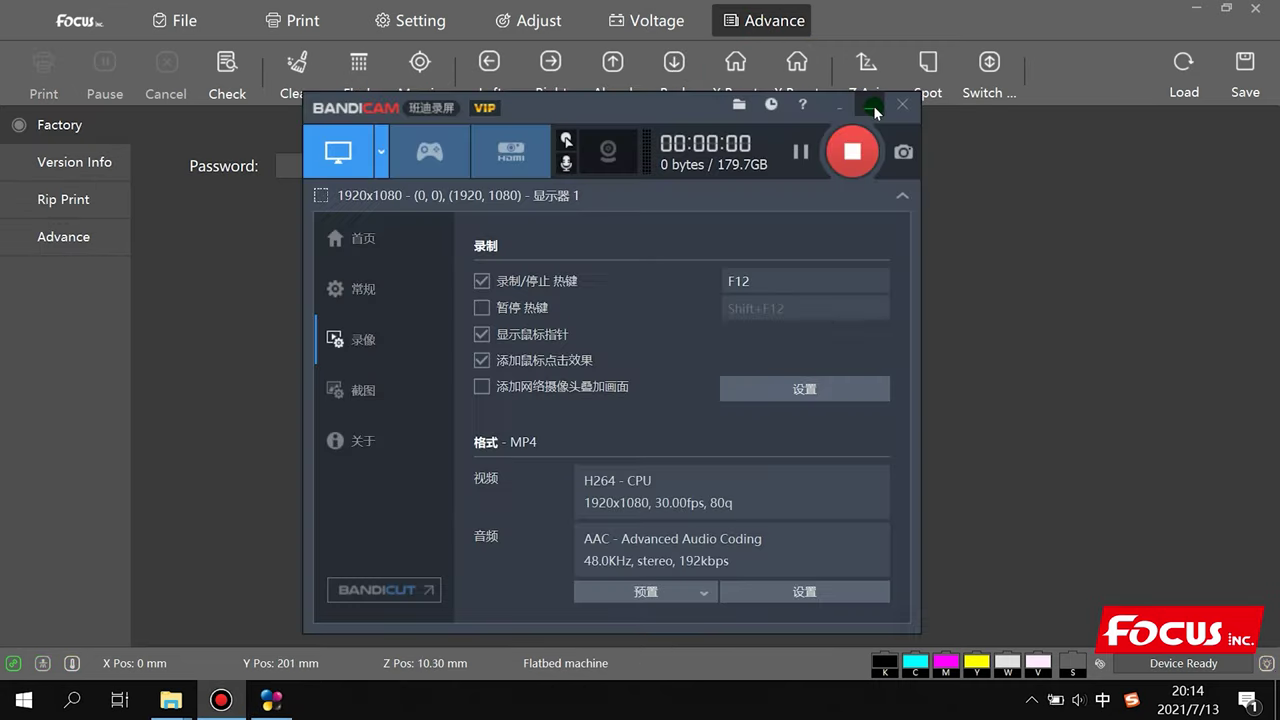
pyautogui.click(874, 107)
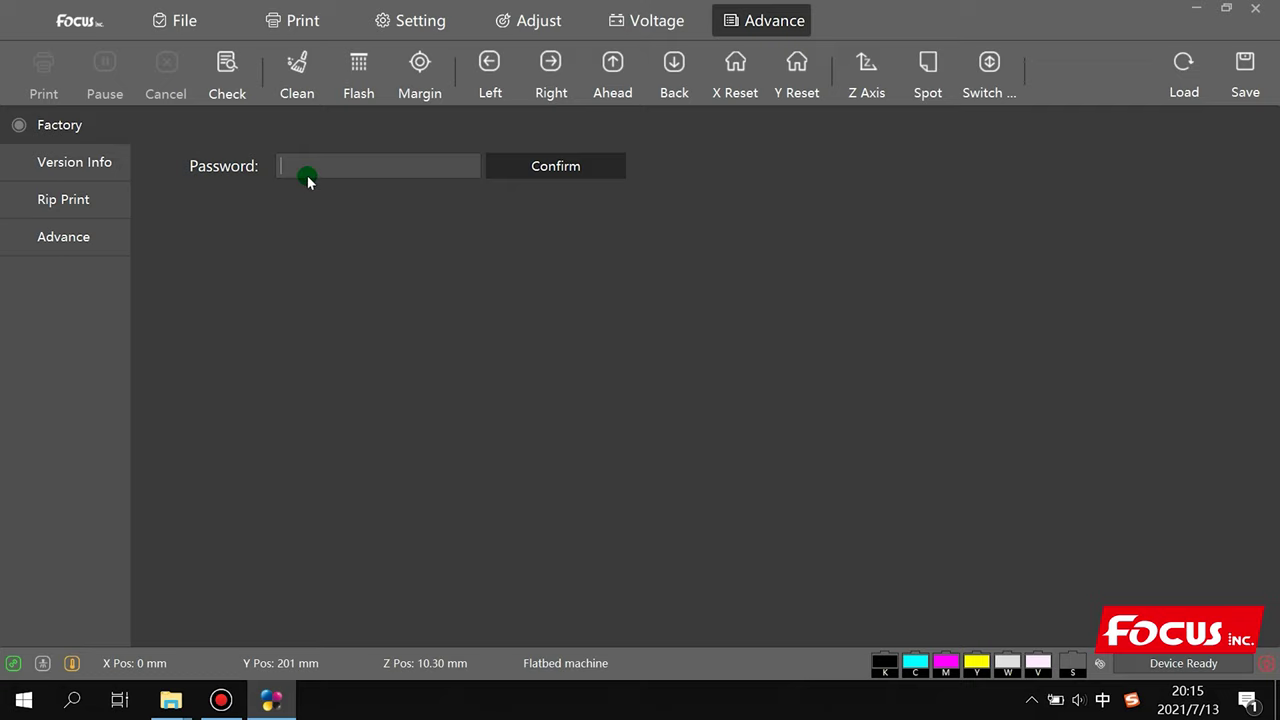
pyautogui.click(65, 172)
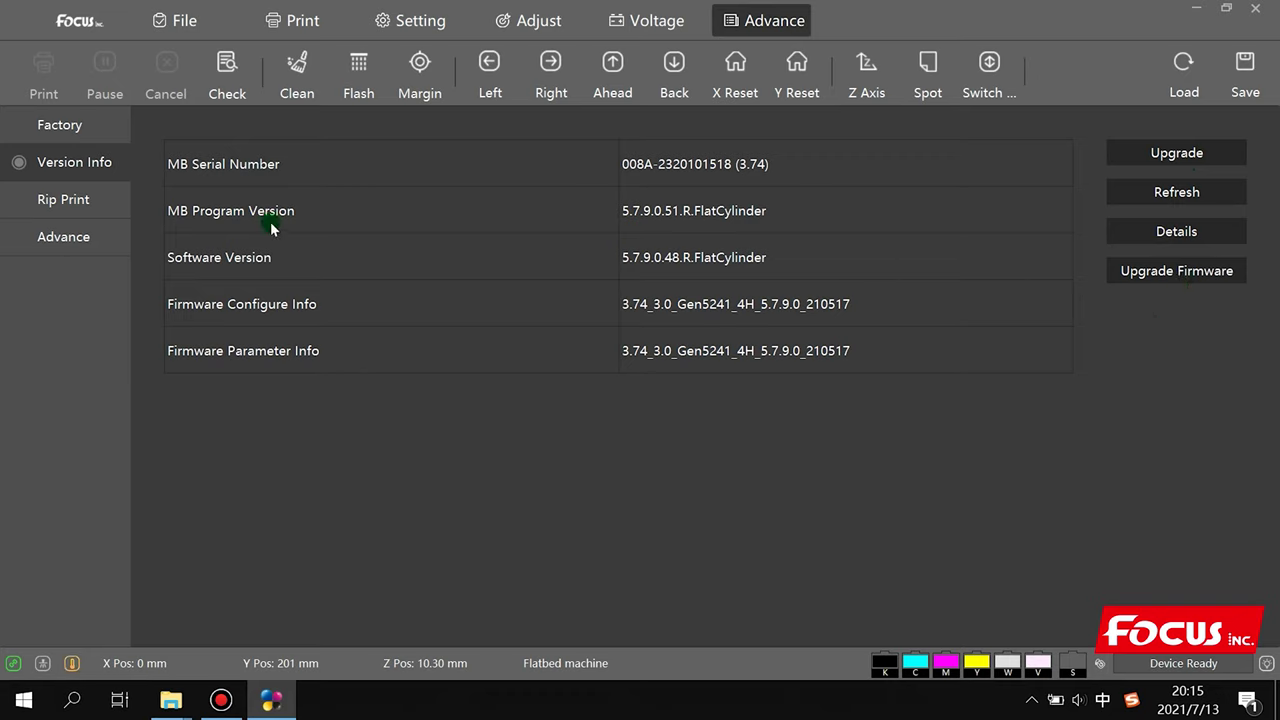
pyautogui.click(72, 203)
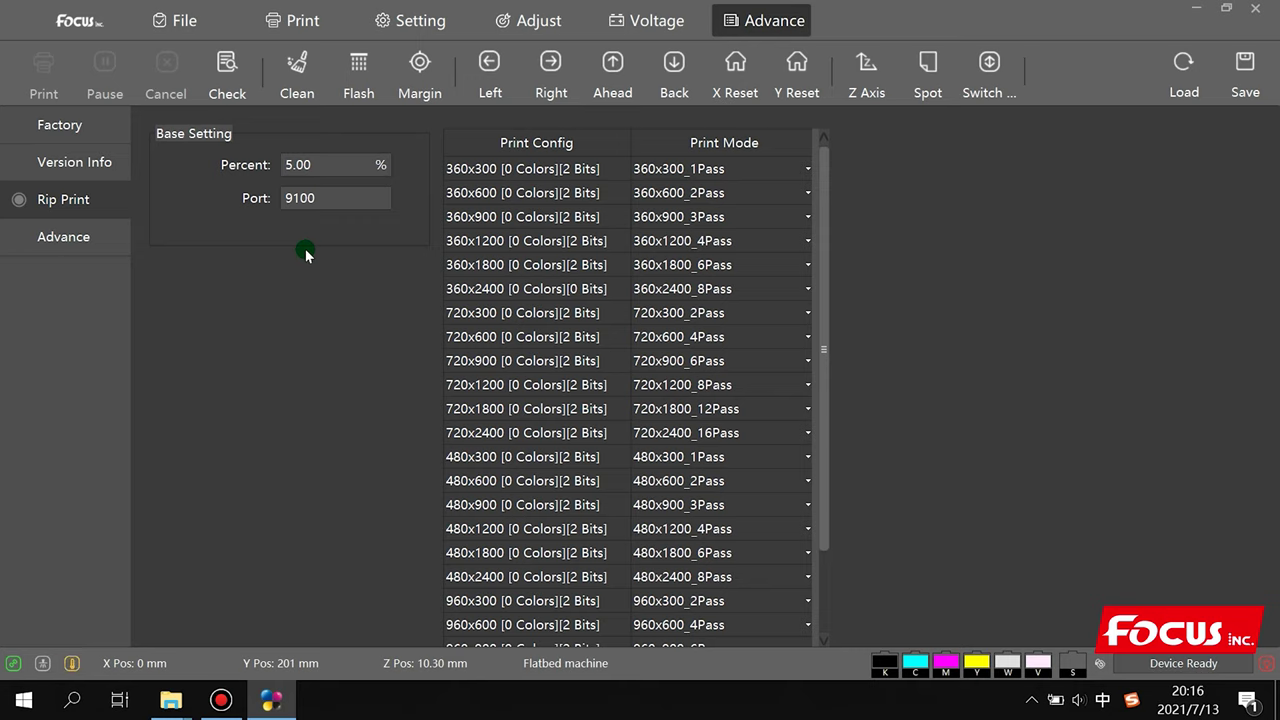
# Step: Return to the file browser and look through its folder tree
pyautogui.click(176, 19)
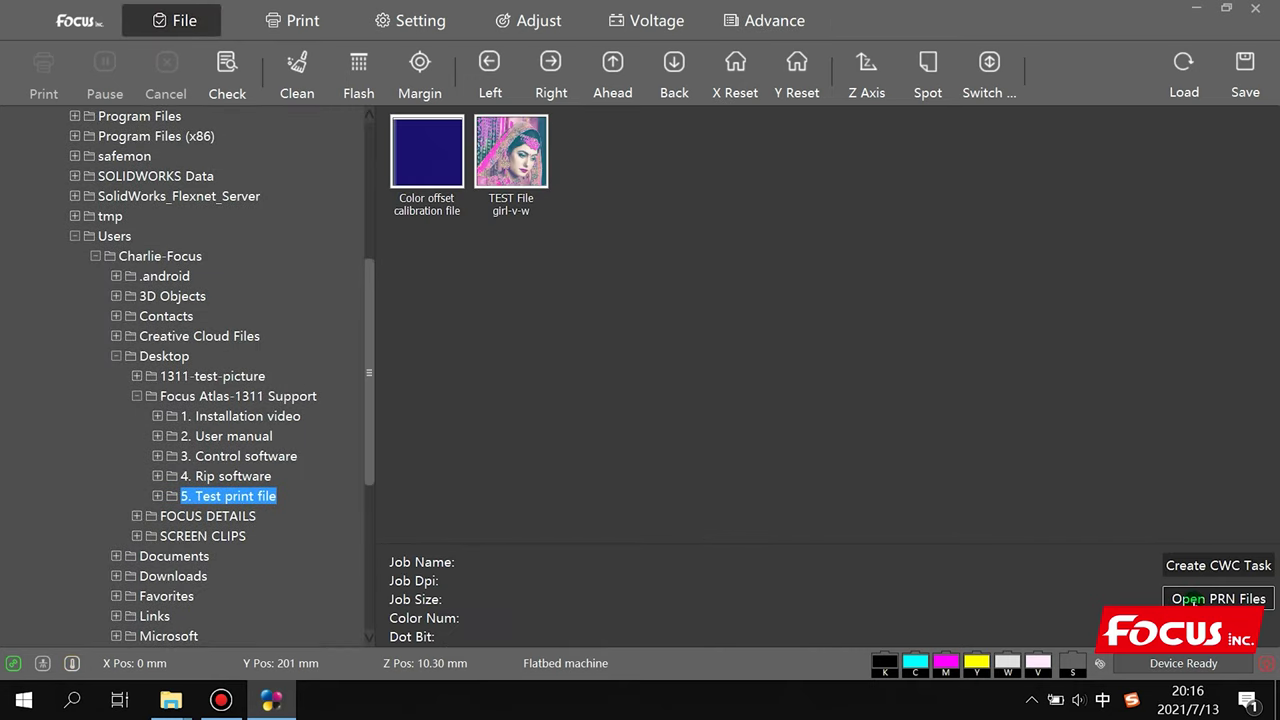
pyautogui.scroll(5, 277, 349)
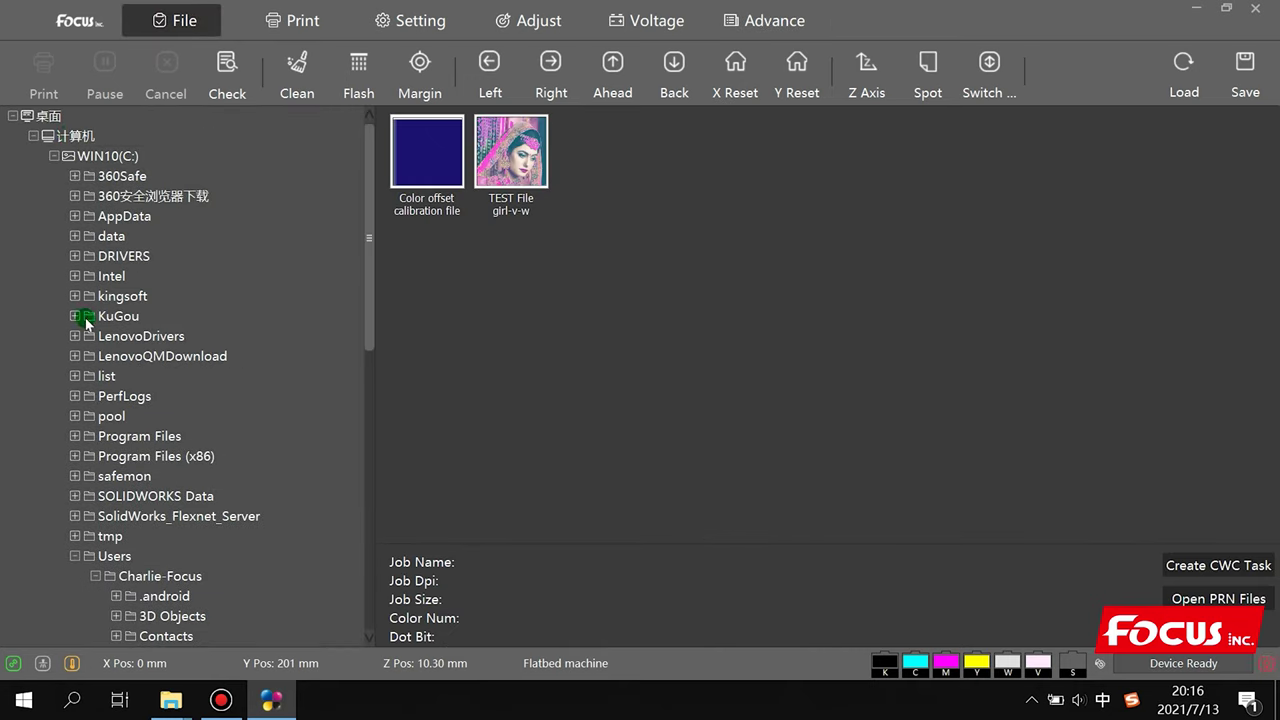
pyautogui.scroll(-12, 108, 420)
pyautogui.scroll(5, 187, 425)
pyautogui.scroll(5, 187, 425)
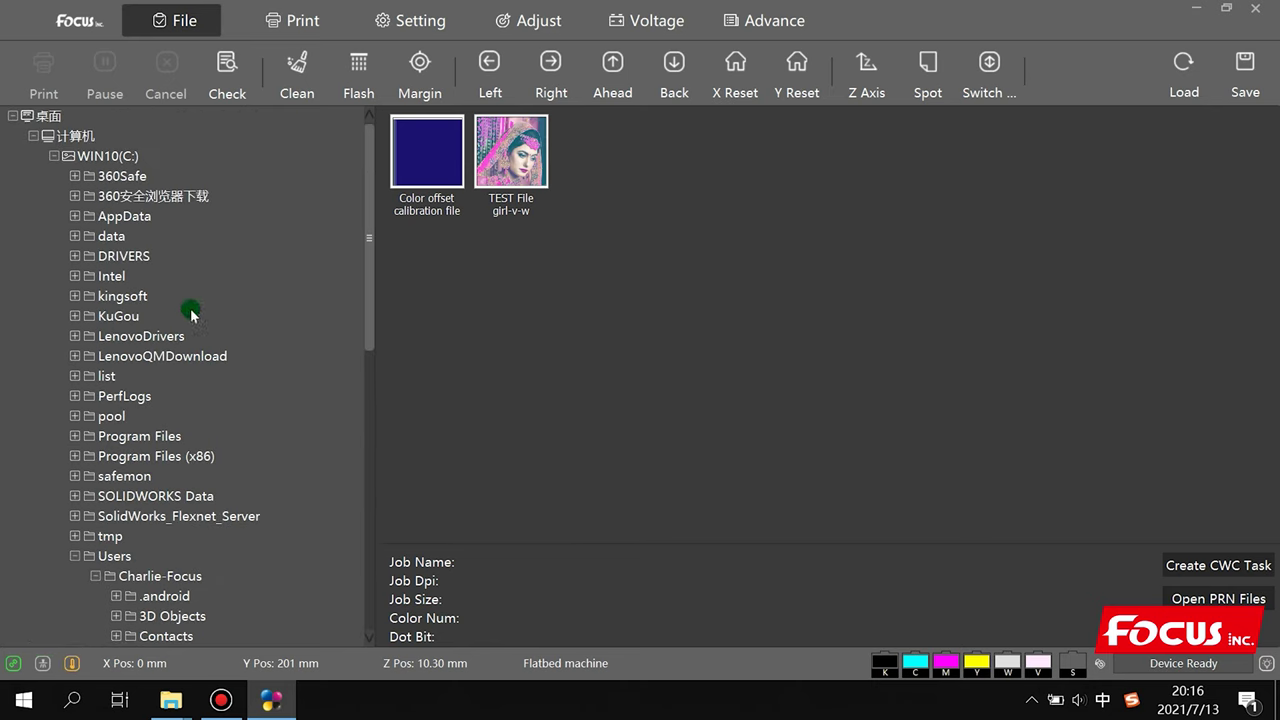
# Step: Examine the communication type and TCP addresses in the advanced Net Setting dialog, closing it without changes
pyautogui.click(752, 30)
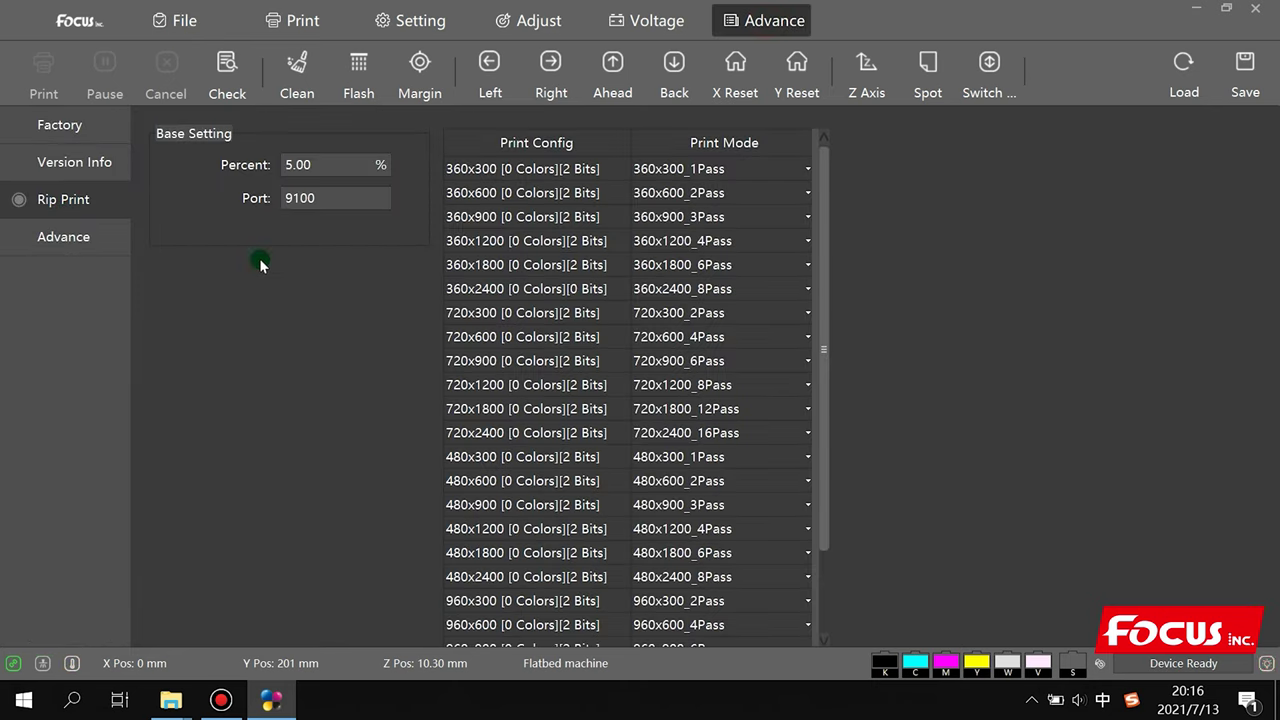
pyautogui.click(62, 240)
pyautogui.click(237, 160)
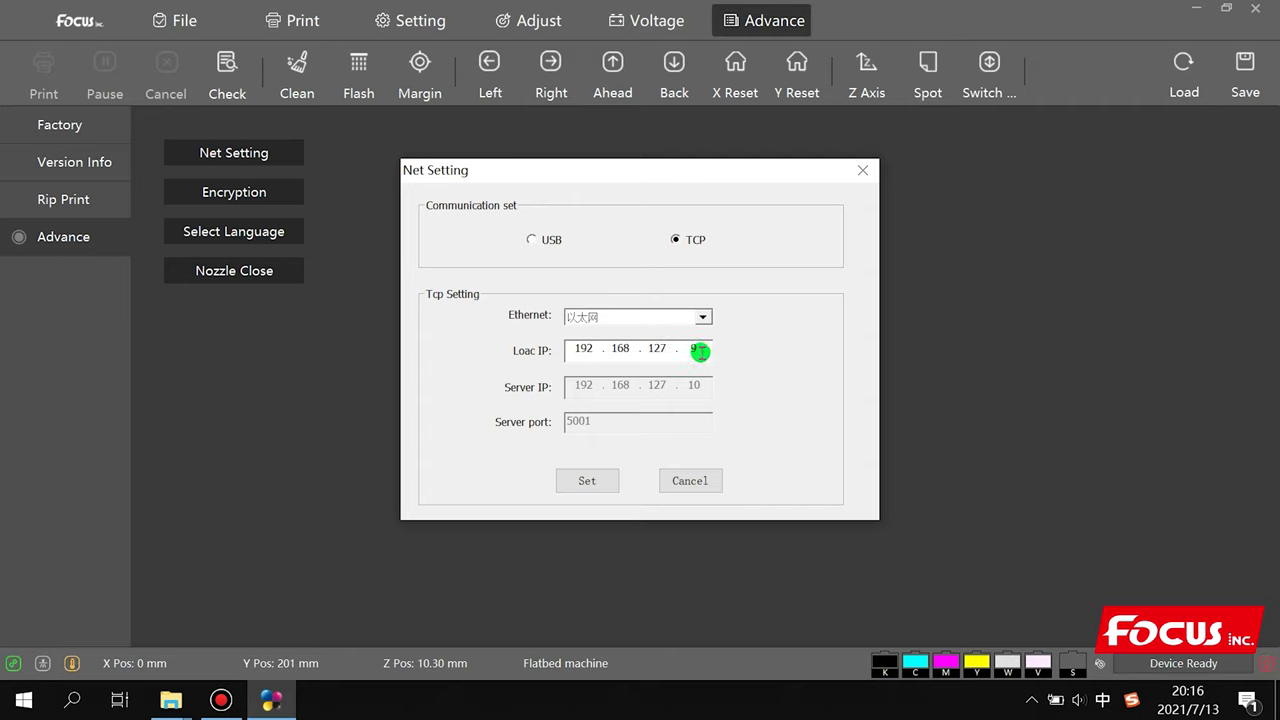
pyautogui.click(861, 171)
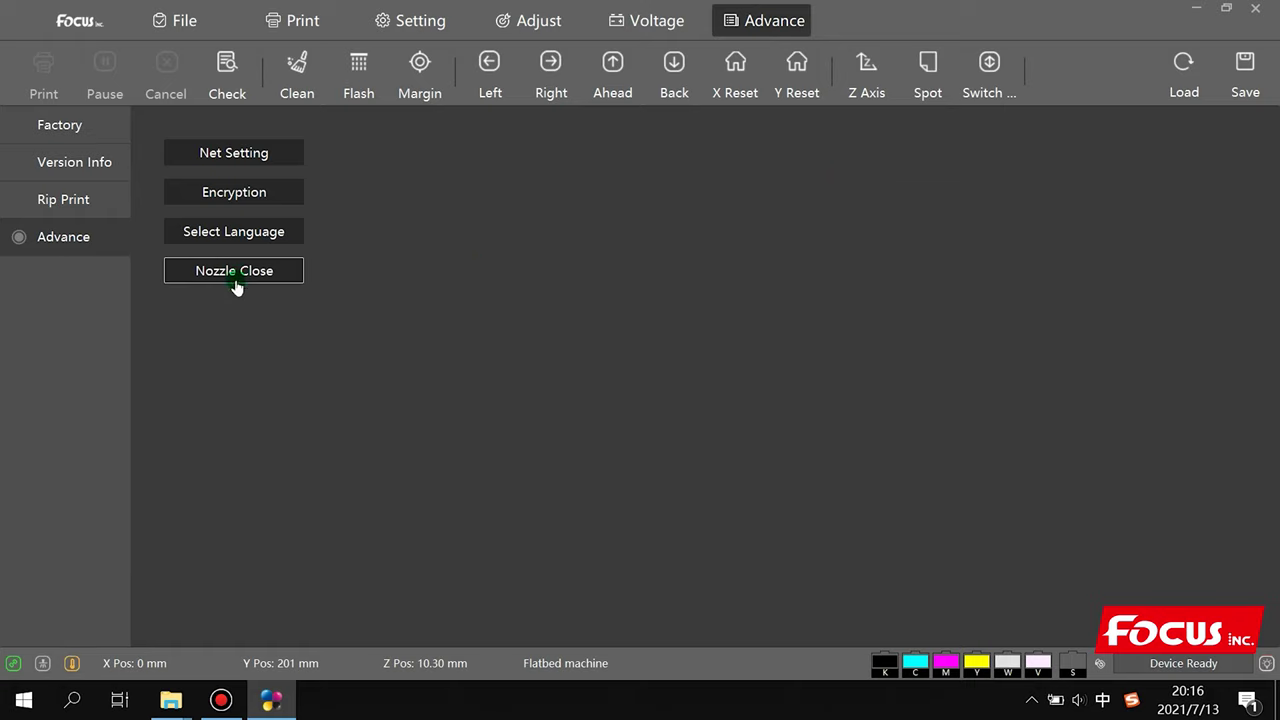
# Step: Examine the encryption dialog's application and authorization code fields, closing it without authorizing
pyautogui.click(249, 196)
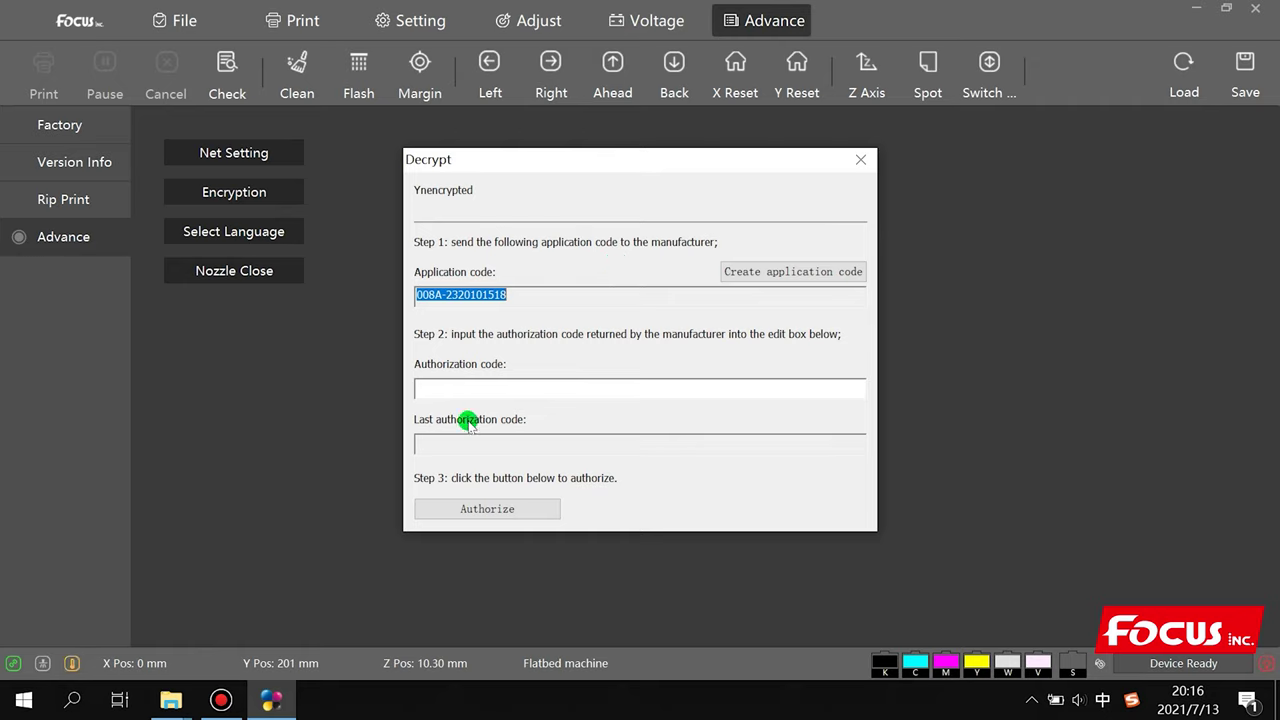
pyautogui.click(455, 390)
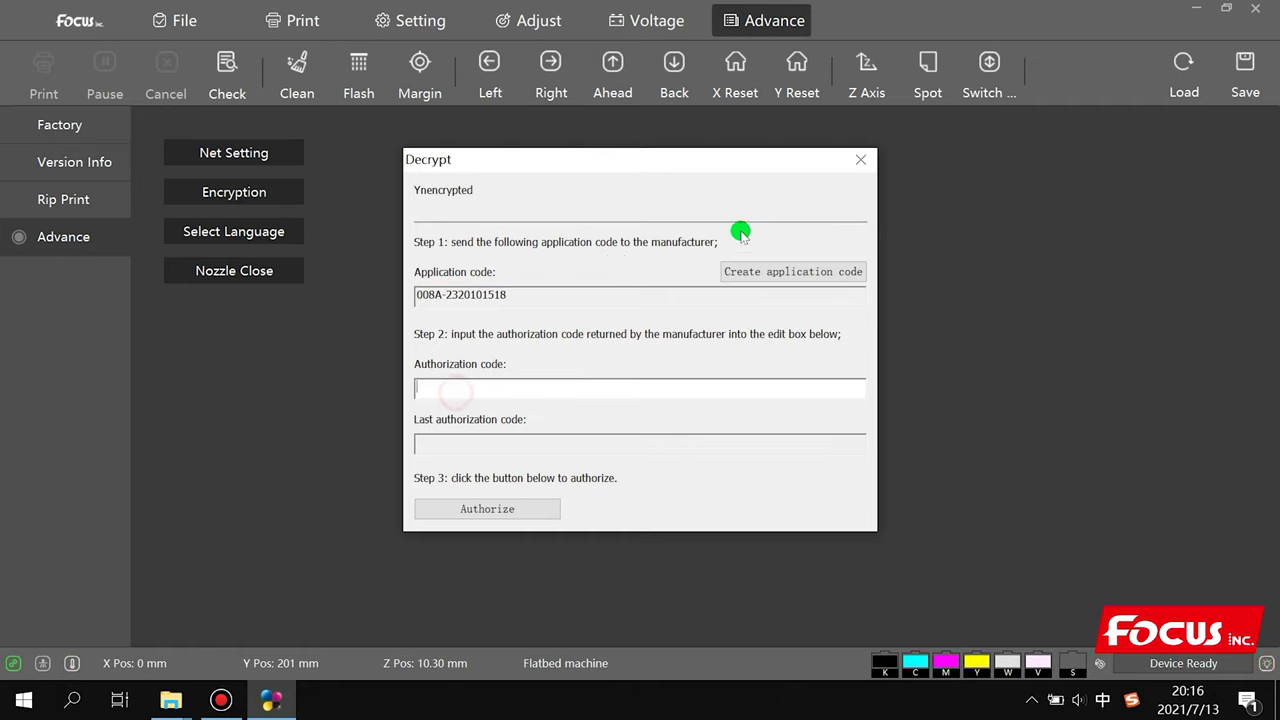
pyautogui.click(857, 161)
# Step: Examine the interface language choices, keeping English
pyautogui.click(251, 235)
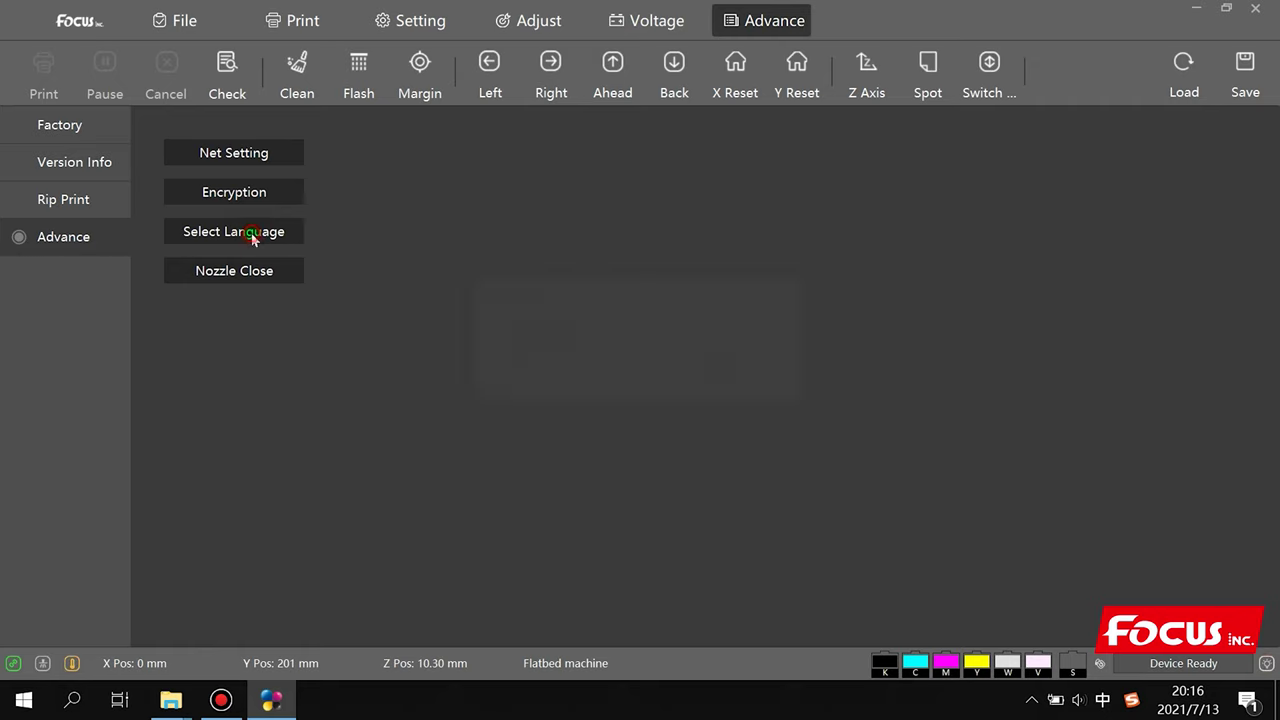
pyautogui.click(552, 358)
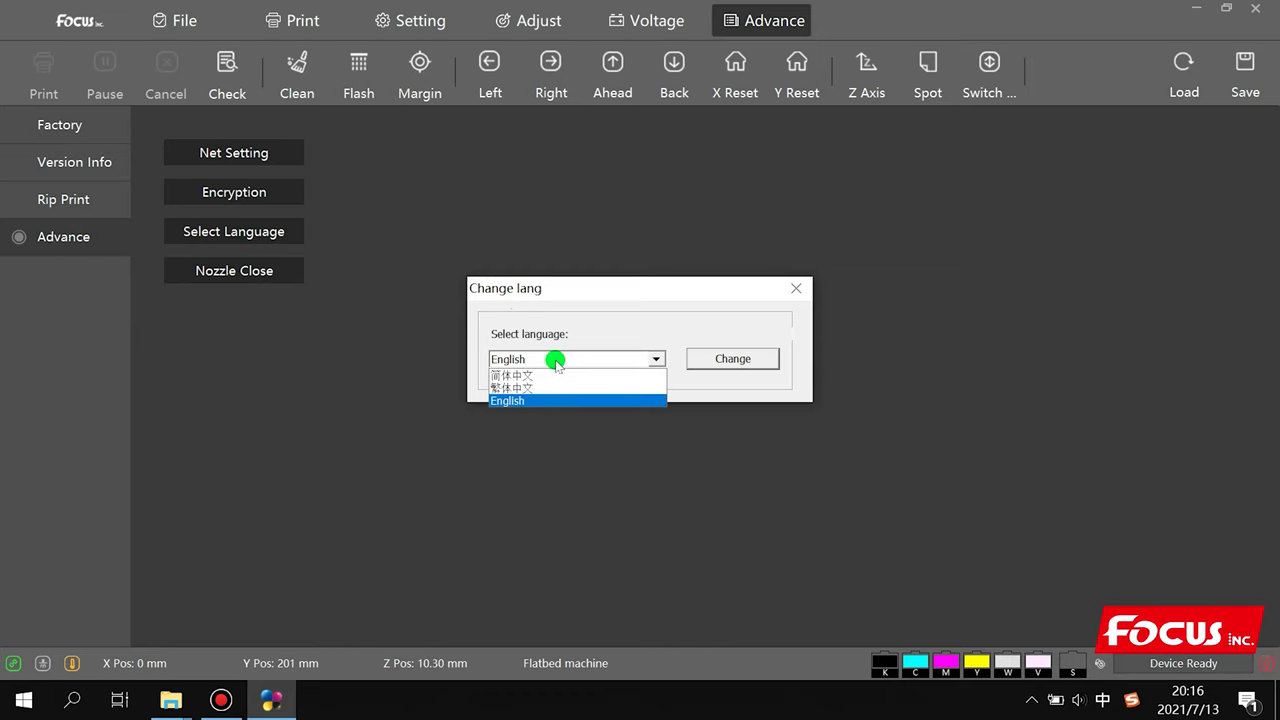
pyautogui.click(535, 401)
pyautogui.click(796, 288)
# Step: Open the nozzle break compensation table and examine the nozzle lists of heads H1 to H4
pyautogui.click(265, 271)
pyautogui.click(378, 551)
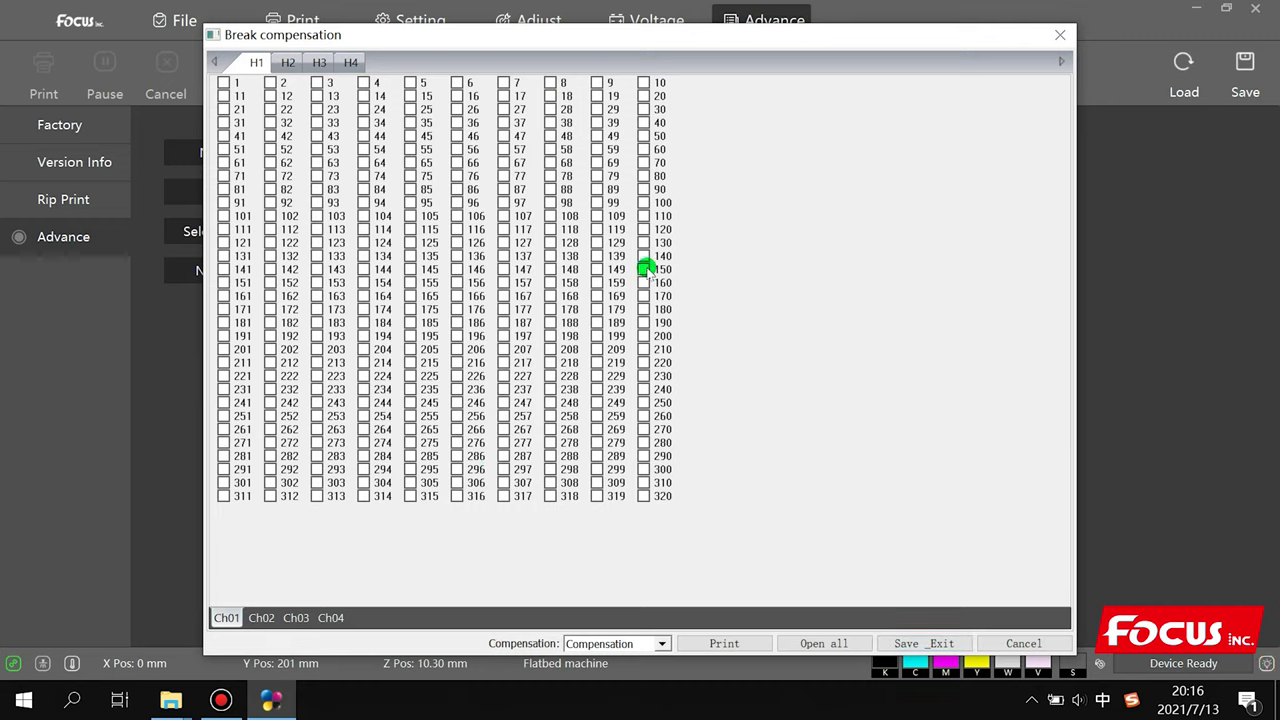
pyautogui.click(290, 62)
pyautogui.click(318, 62)
pyautogui.click(351, 62)
pyautogui.click(318, 62)
pyautogui.click(288, 62)
pyautogui.click(256, 62)
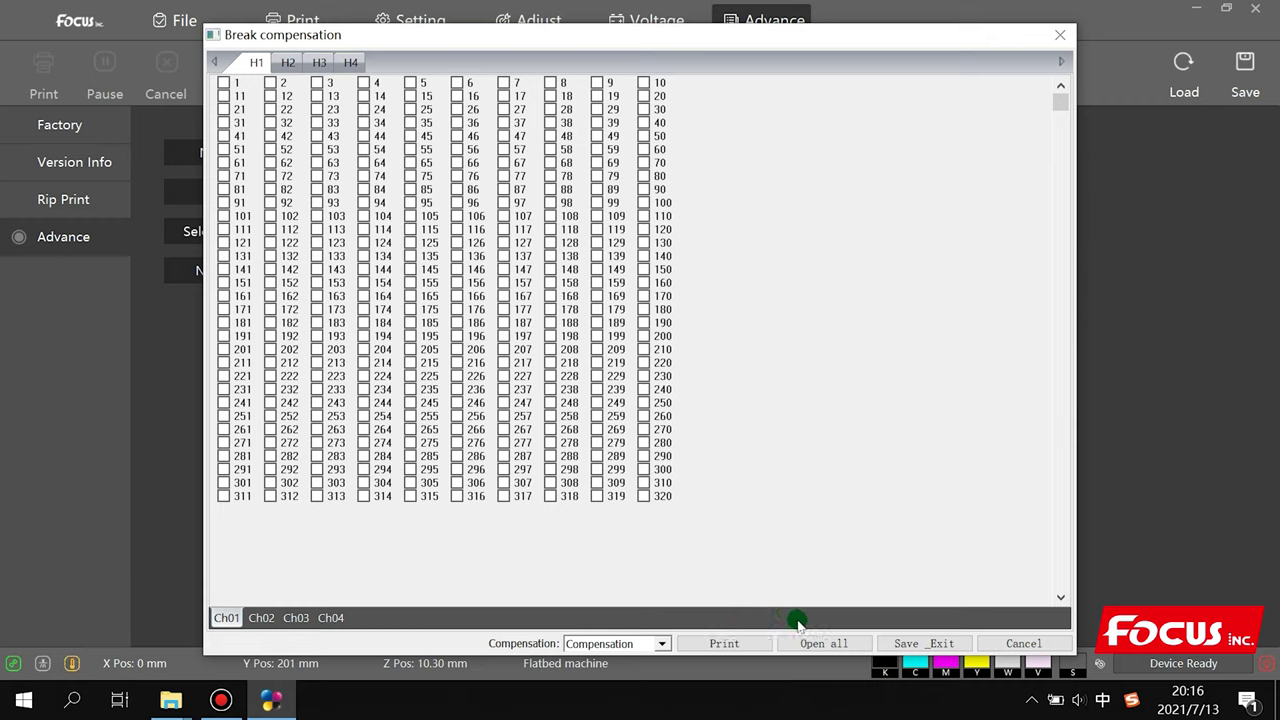
# Step: Examine head H1's nozzle lists for channels Ch01 to Ch04, ending on Ch02
pyautogui.click(261, 618)
pyautogui.click(296, 618)
pyautogui.click(321, 618)
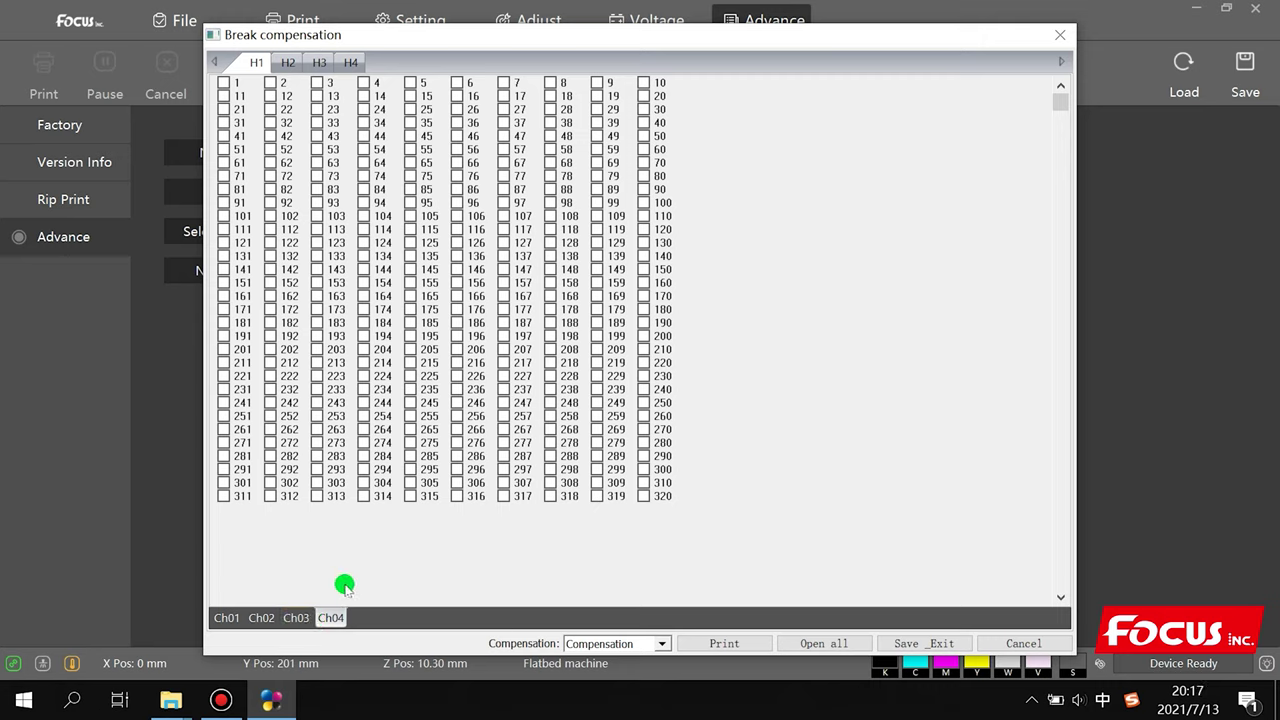
pyautogui.click(228, 615)
pyautogui.click(259, 618)
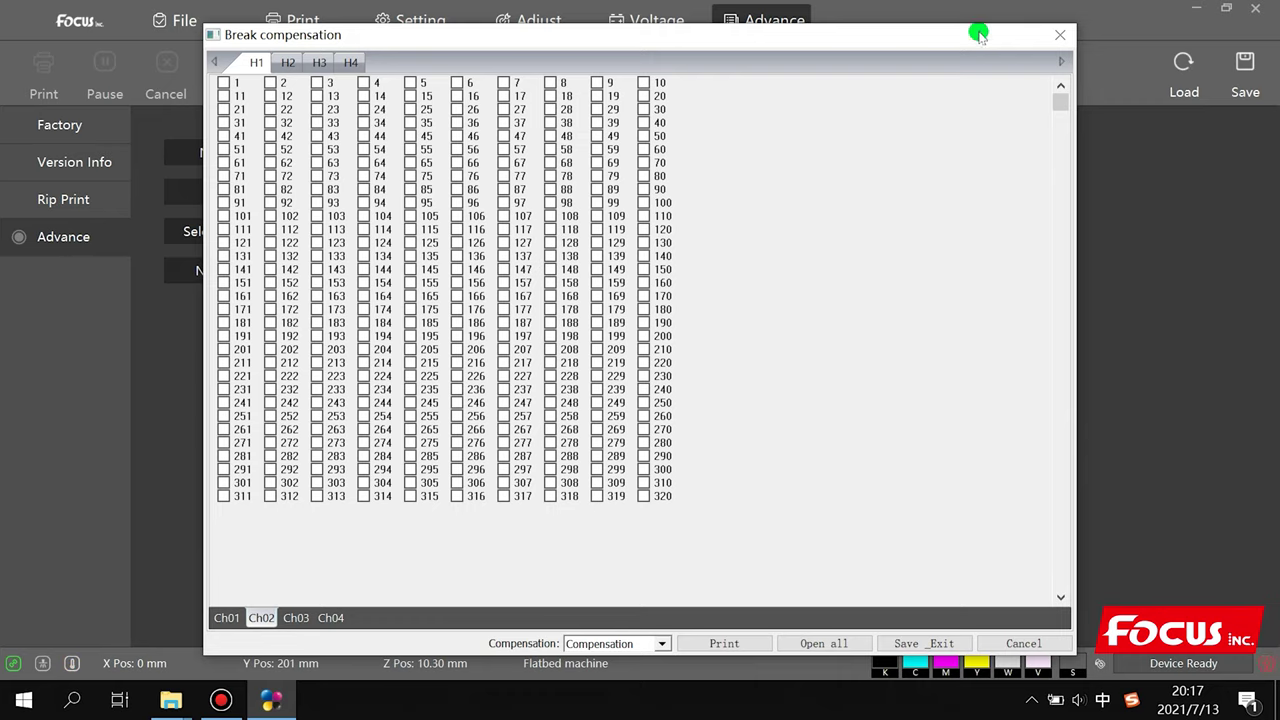
# Step: Close the break compensation table and unlock the factory settings by entering the factory password
pyautogui.click(1044, 42)
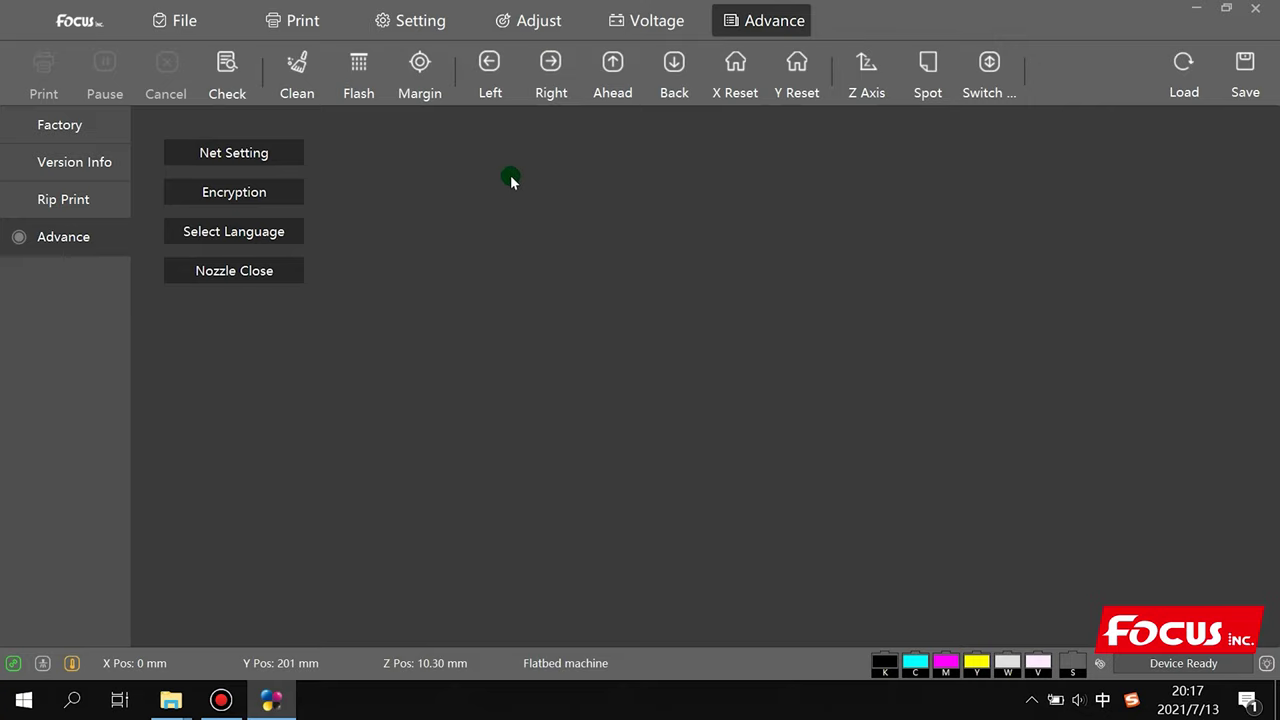
pyautogui.click(66, 126)
pyautogui.click(299, 168)
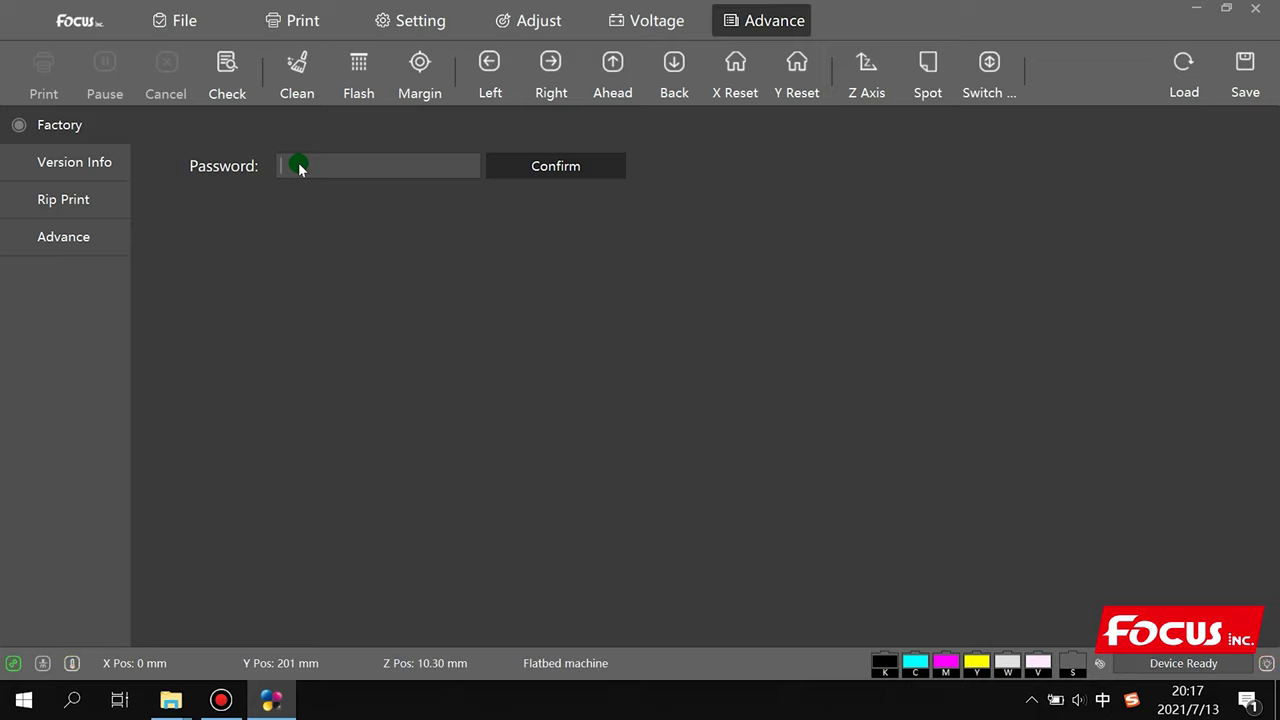
pyautogui.write('**')
pyautogui.moveTo(299, 168); pyautogui.dragTo(268, 168)
pyautogui.press('BackSpace')
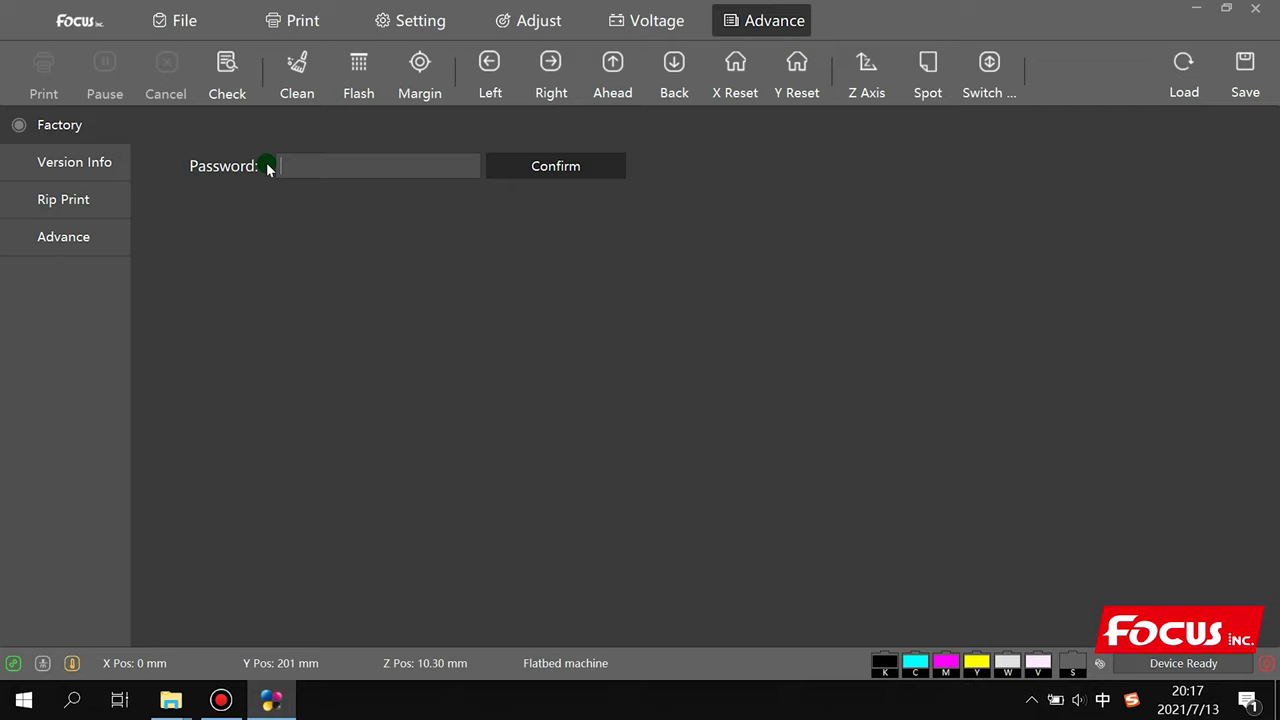
pyautogui.write('******')
pyautogui.click(574, 172)
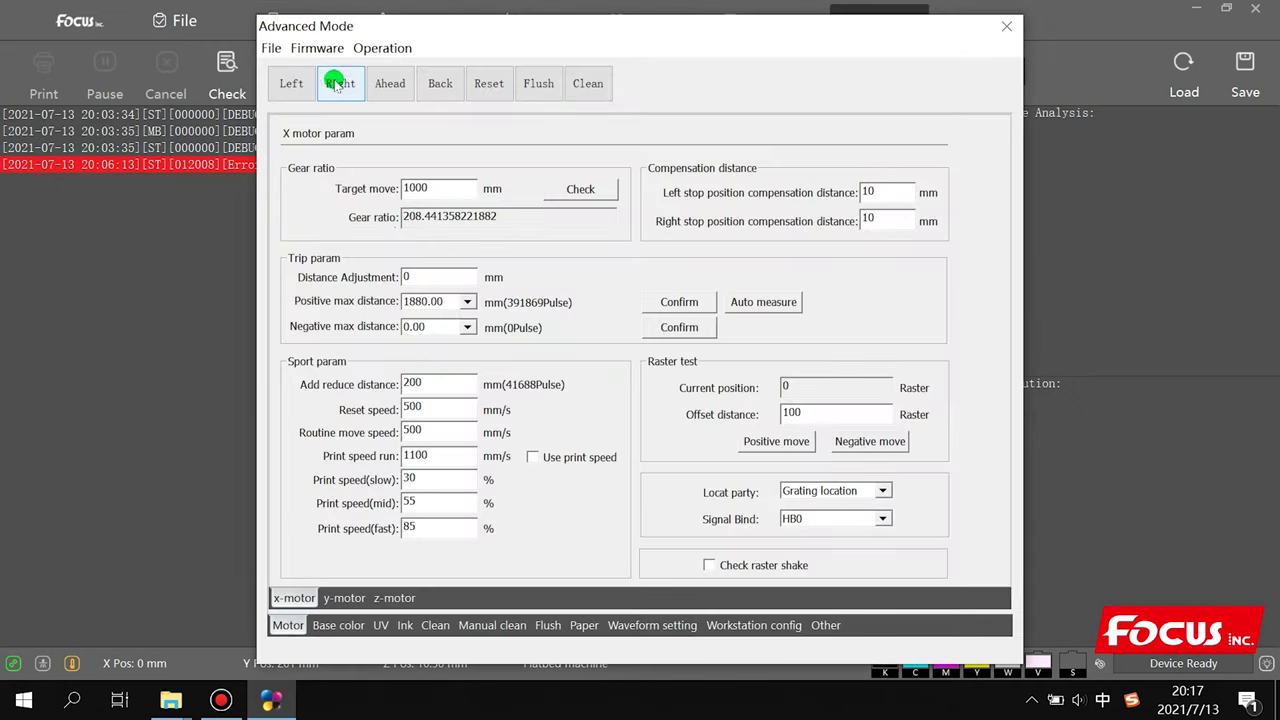
# Step: Examine the X, Y and Z motor parameters, including gear ratio, trip and speed settings
pyautogui.click(338, 85)
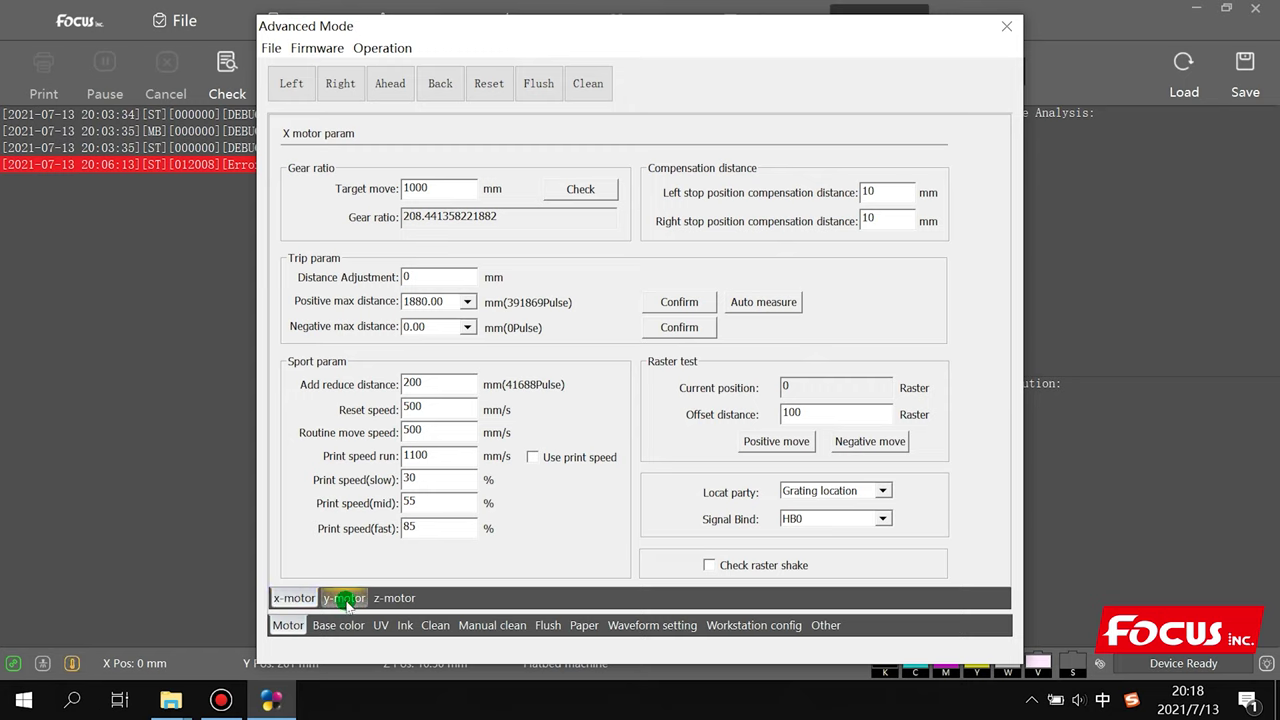
pyautogui.click(344, 598)
pyautogui.click(394, 598)
pyautogui.click(294, 598)
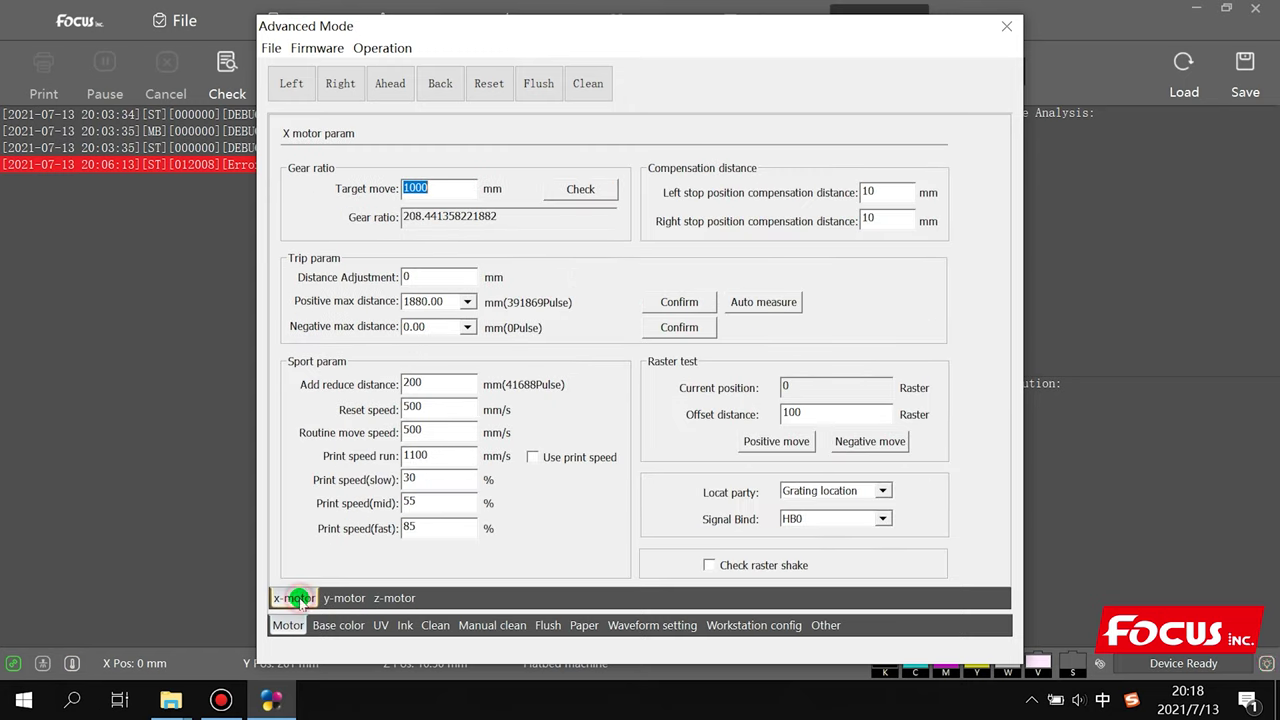
pyautogui.click(344, 598)
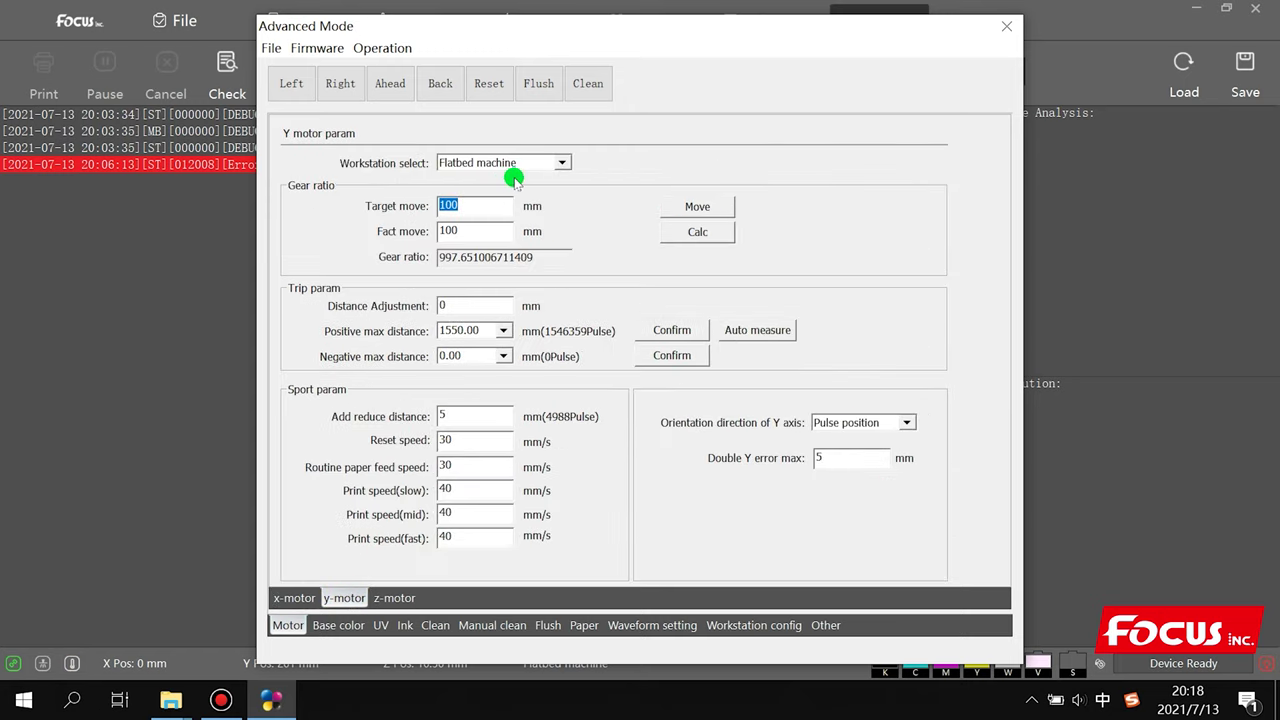
pyautogui.click(392, 597)
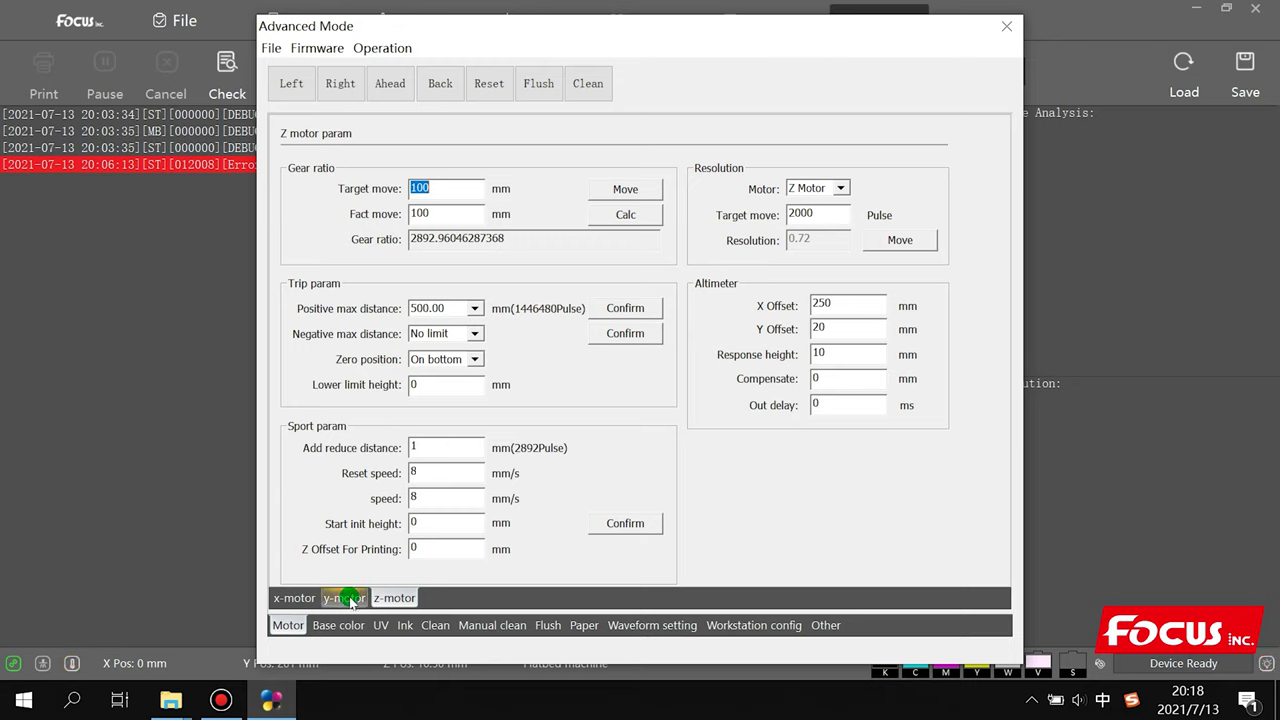
pyautogui.click(290, 598)
pyautogui.click(410, 598)
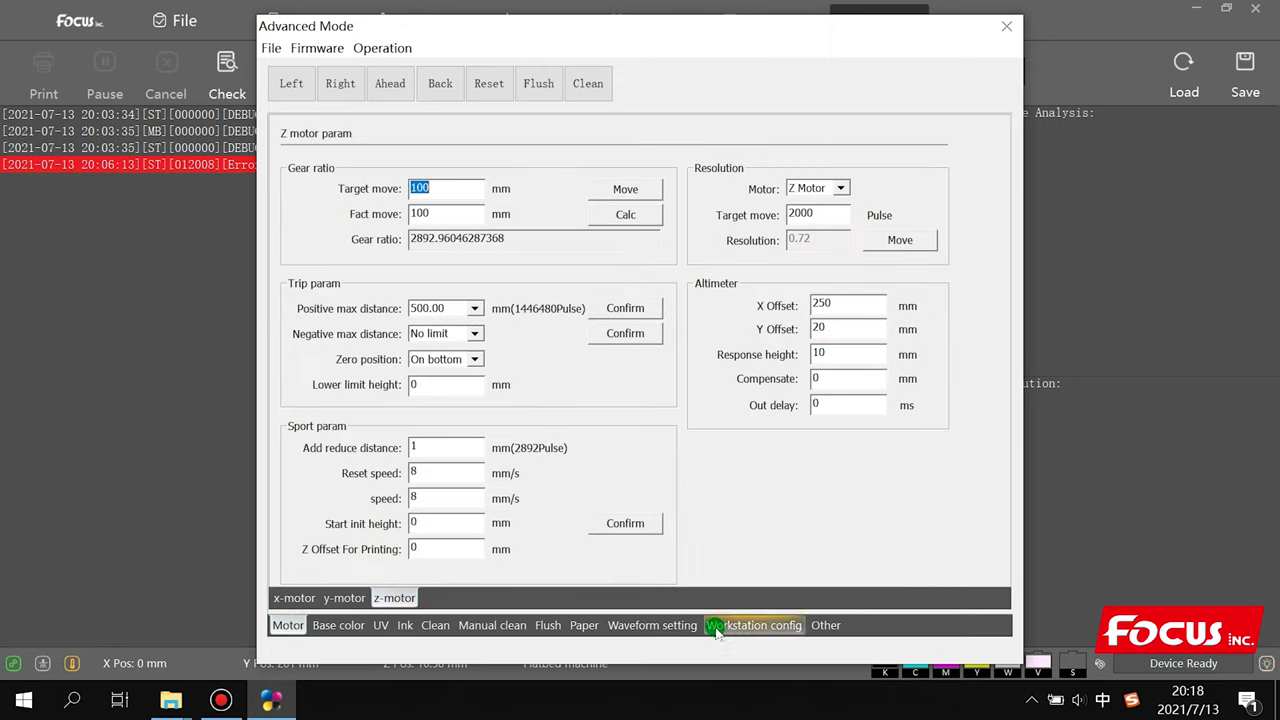
# Step: In the waveform settings, choose G5i _GS-Hi-Jet-Flush-CCC-21 as the waveform file
pyautogui.click(647, 626)
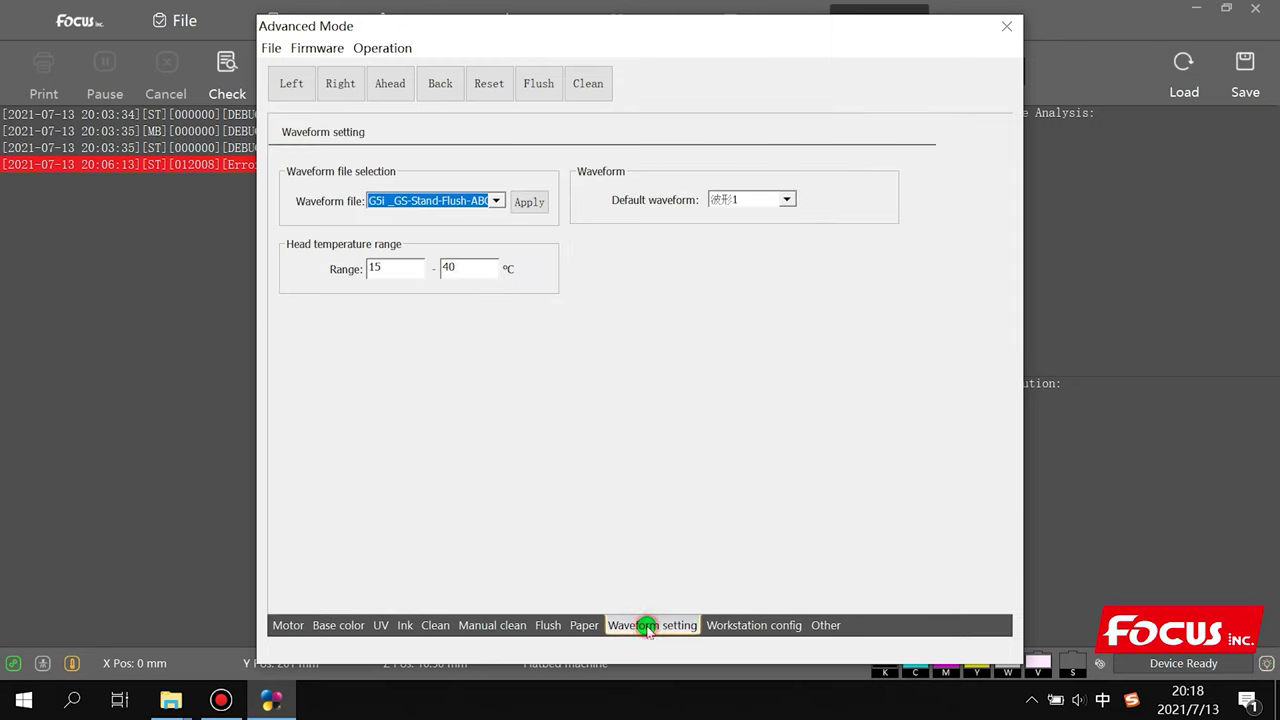
pyautogui.click(450, 201)
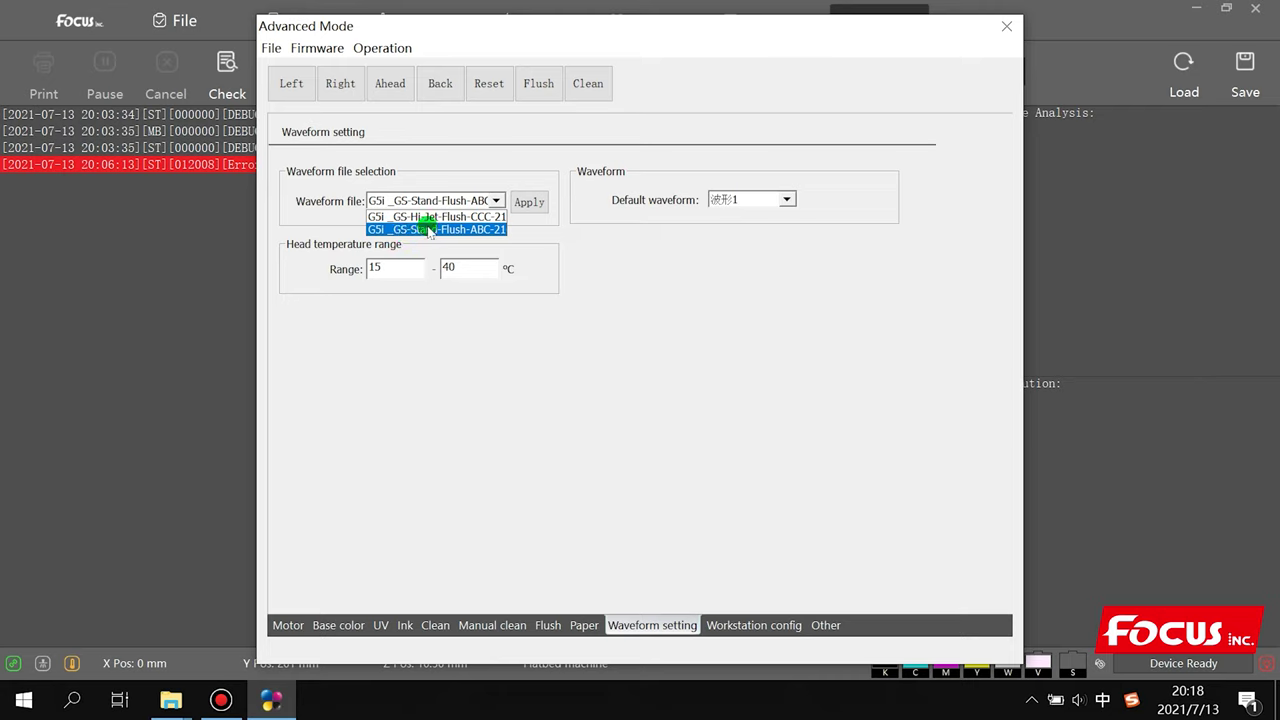
pyautogui.click(430, 216)
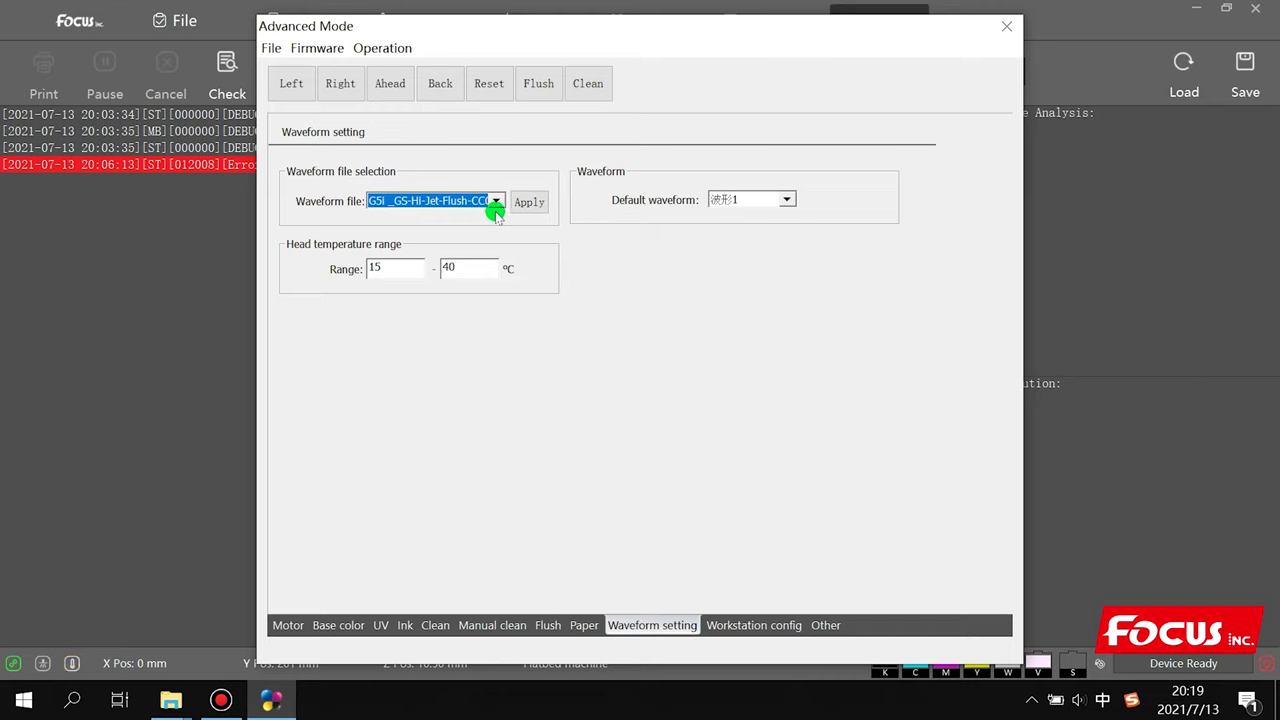
pyautogui.click(445, 202)
pyautogui.click(436, 217)
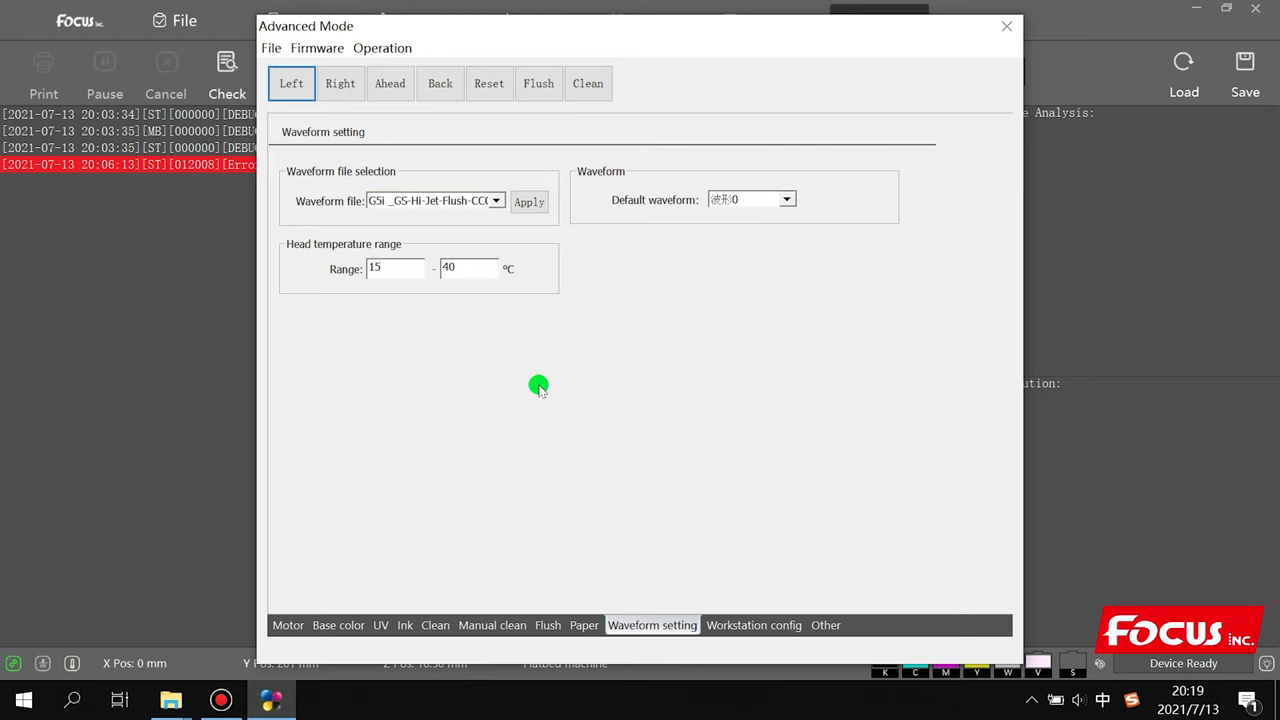
pyautogui.click(466, 203)
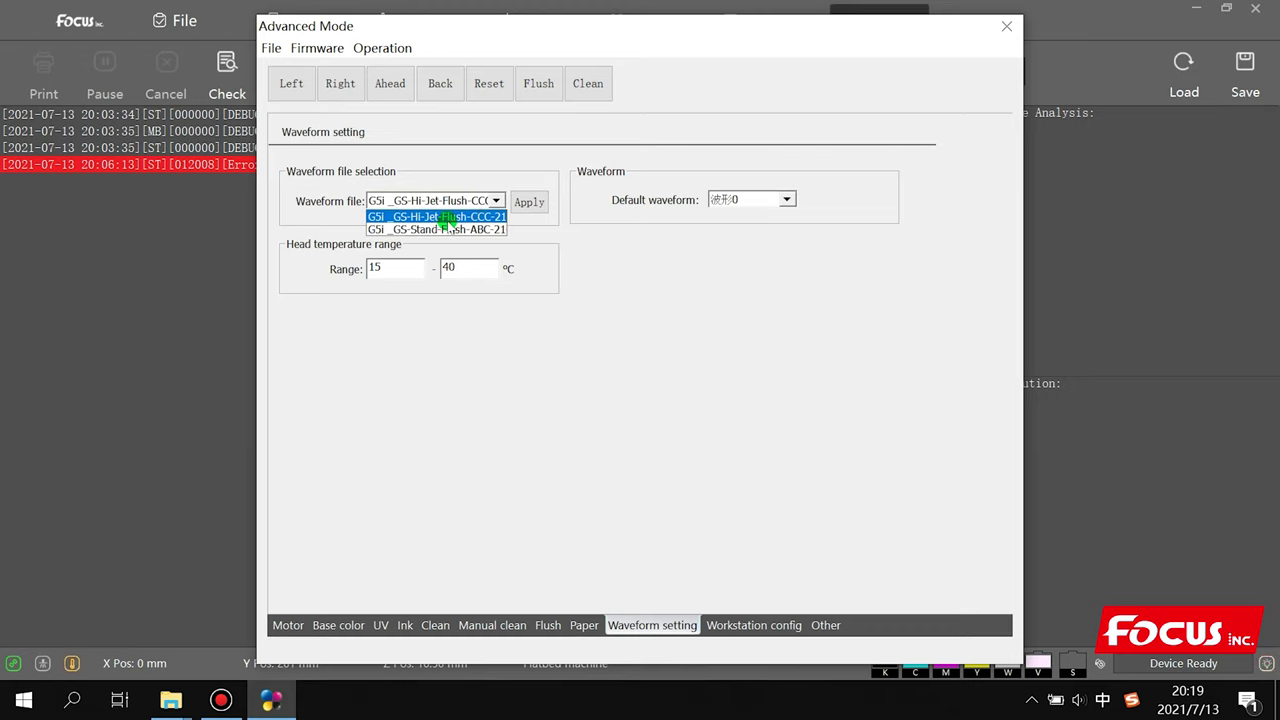
pyautogui.click(438, 217)
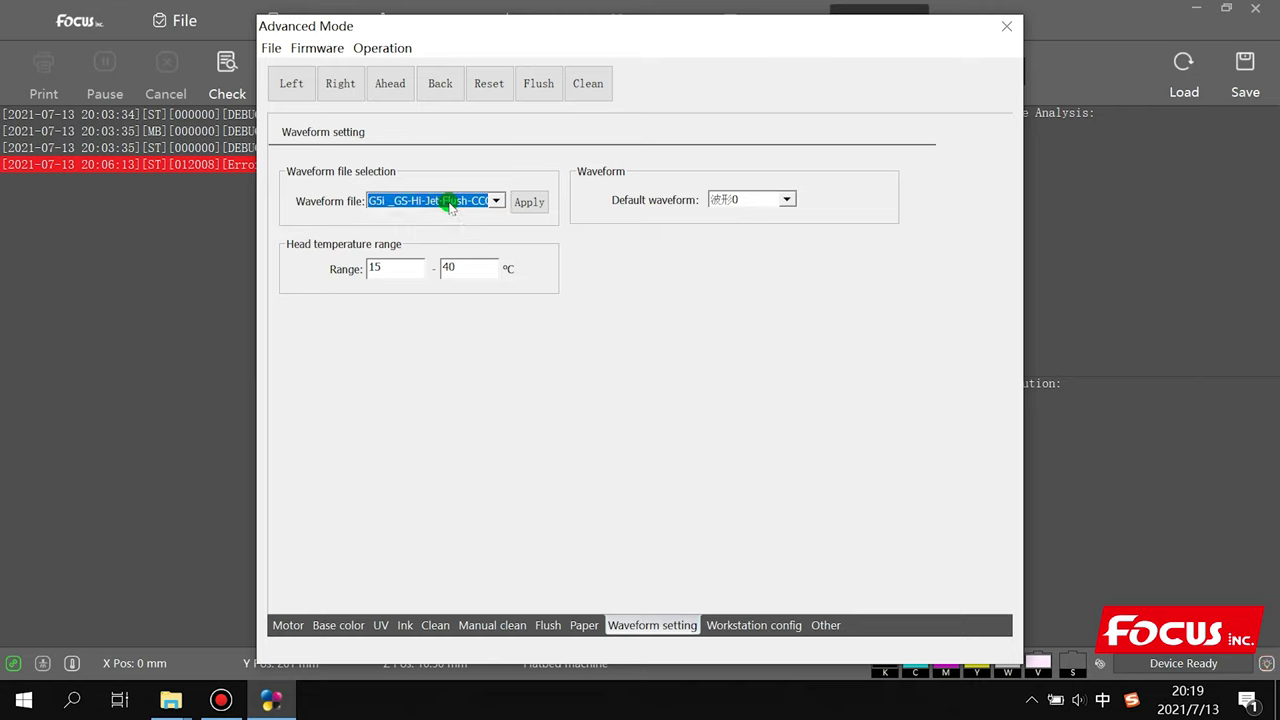
pyautogui.click(434, 202)
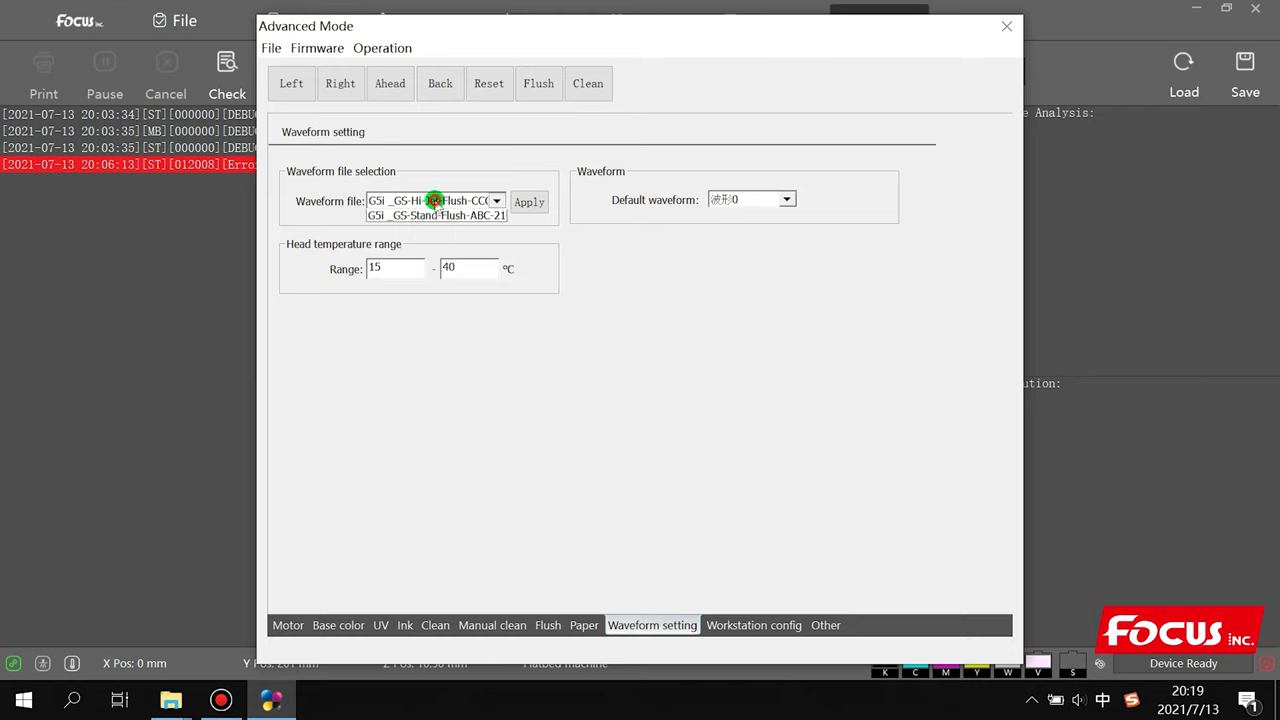
pyautogui.click(433, 217)
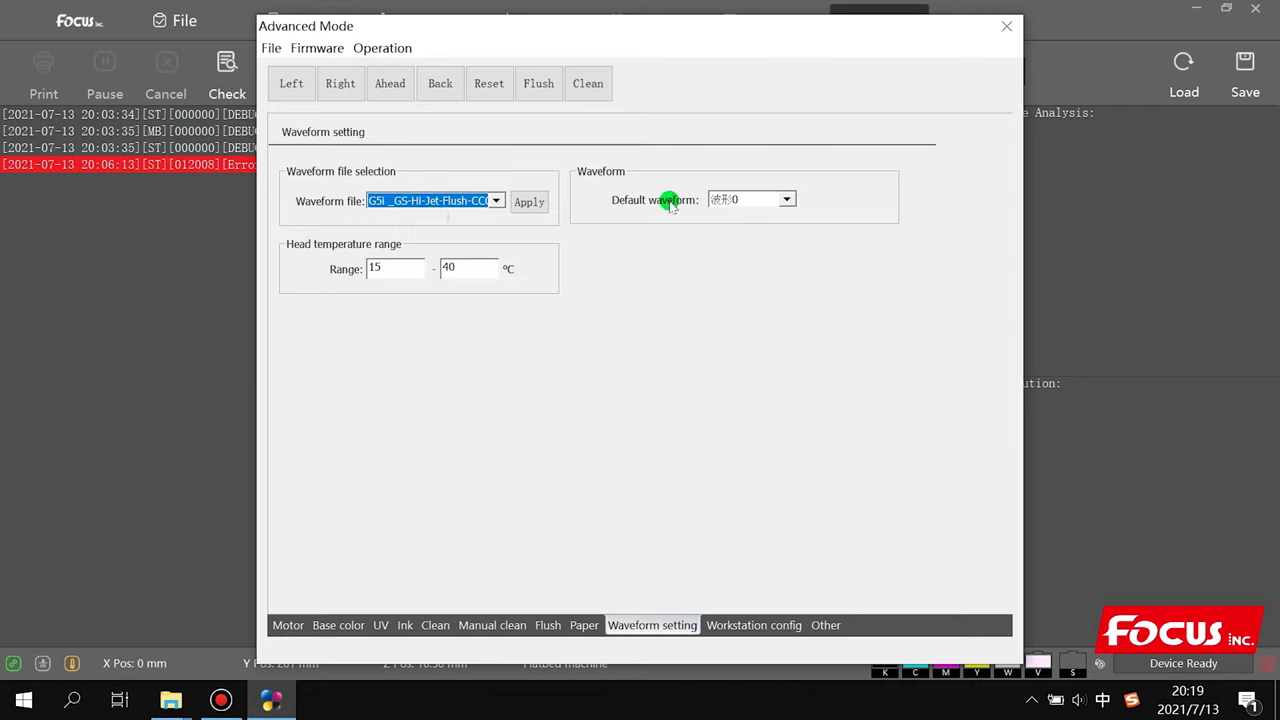
# Step: Set the default waveform to 波形0 for the Hi-Jet waveform file
pyautogui.click(736, 200)
pyautogui.click(734, 216)
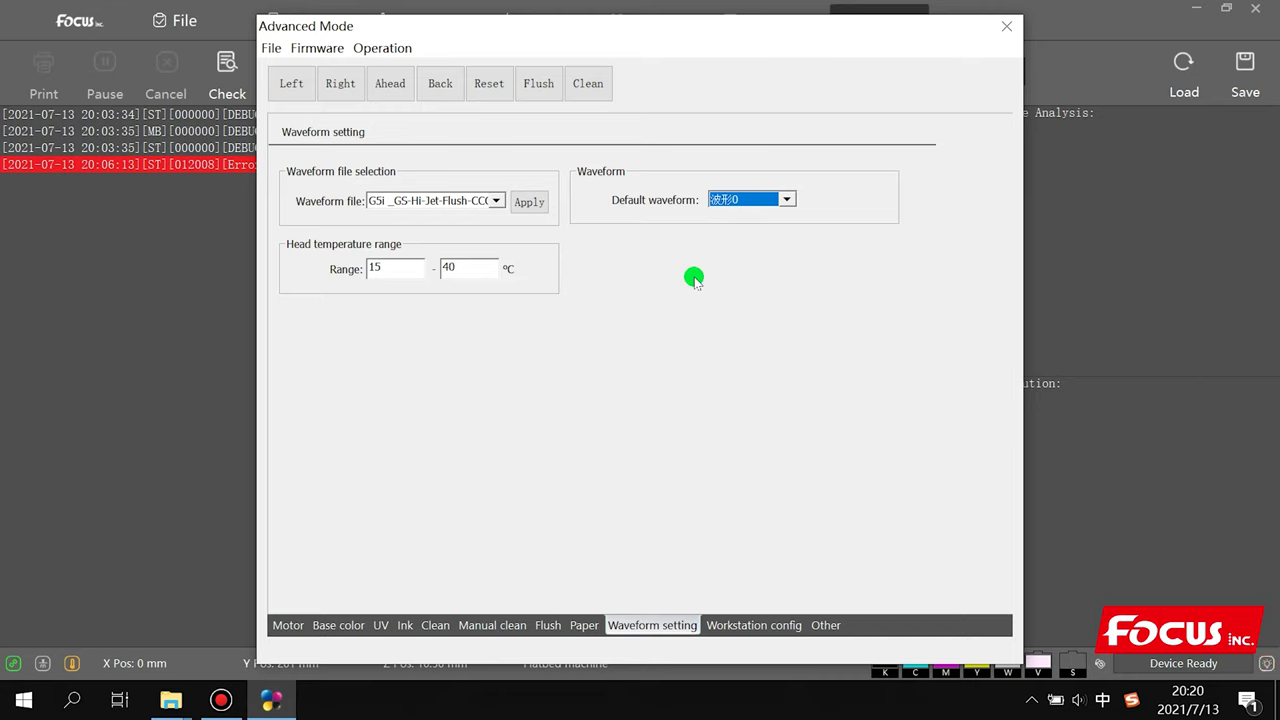
pyautogui.click(752, 199)
pyautogui.click(737, 213)
# Step: Switch the waveform file to G5i _GS-Stand-Flush-ABC-21 and the default waveform to 波形1
pyautogui.click(451, 199)
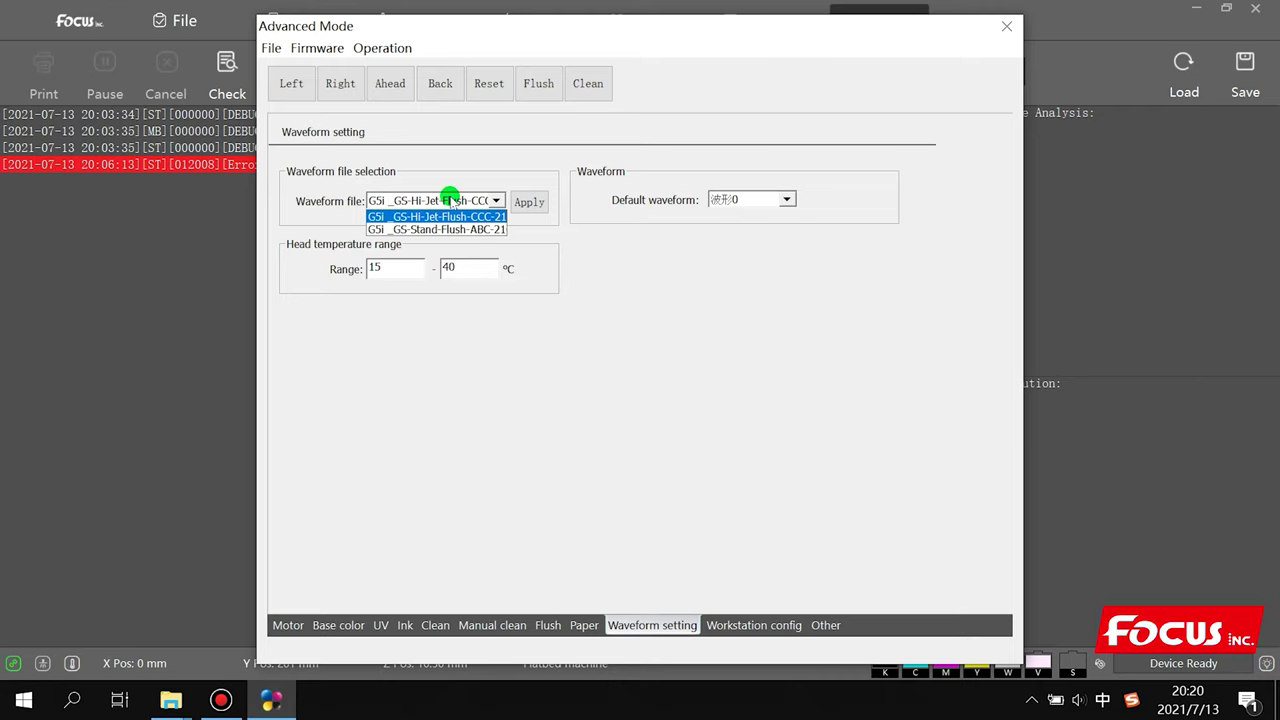
pyautogui.click(455, 231)
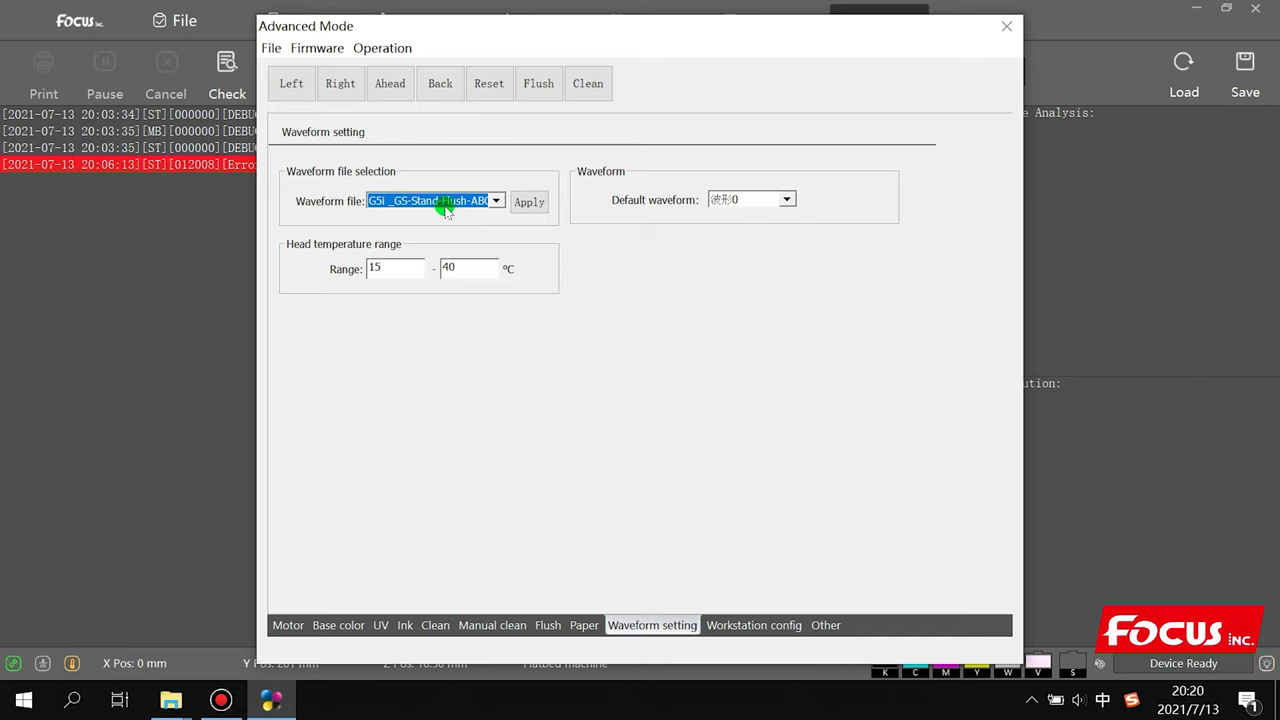
pyautogui.click(443, 201)
pyautogui.click(437, 230)
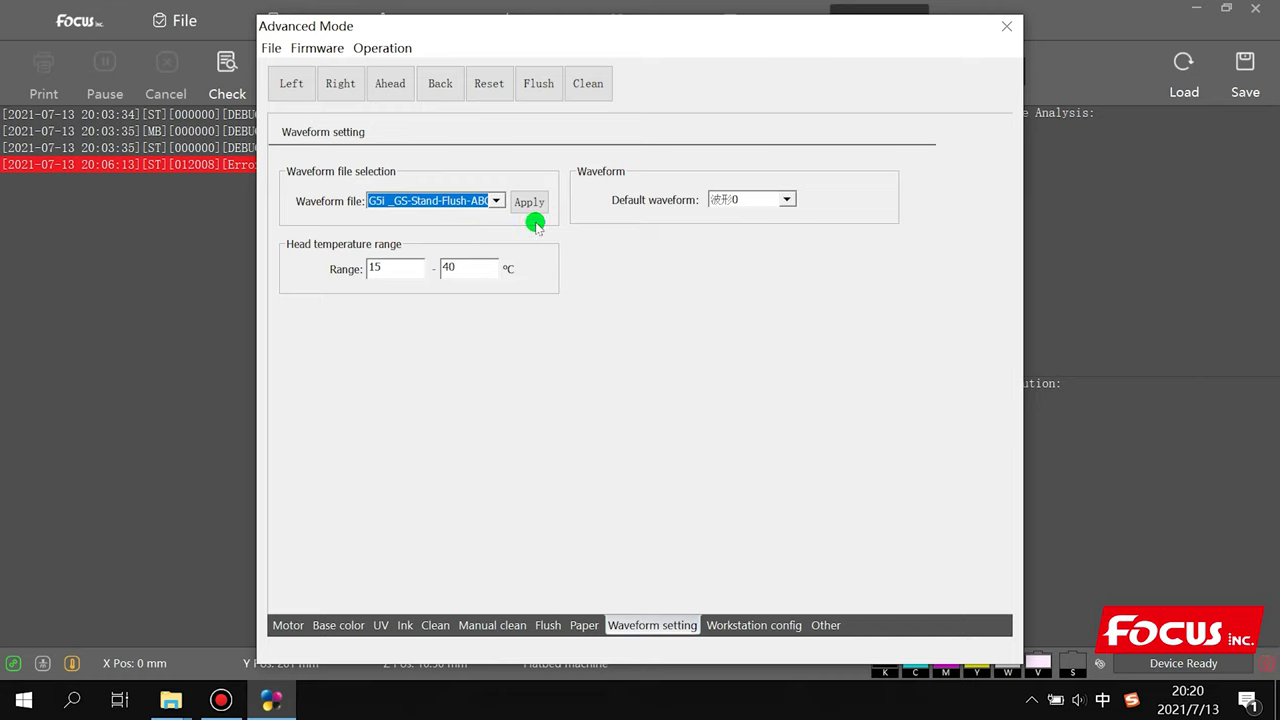
pyautogui.click(772, 199)
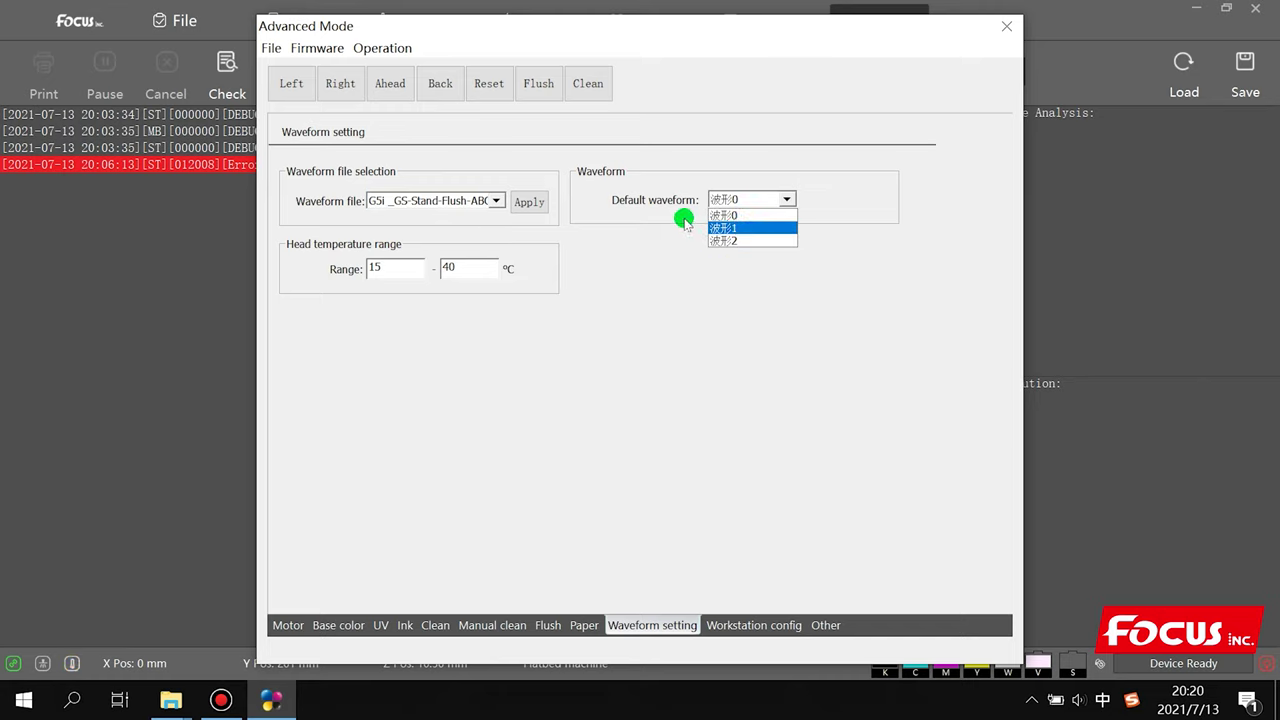
pyautogui.click(745, 228)
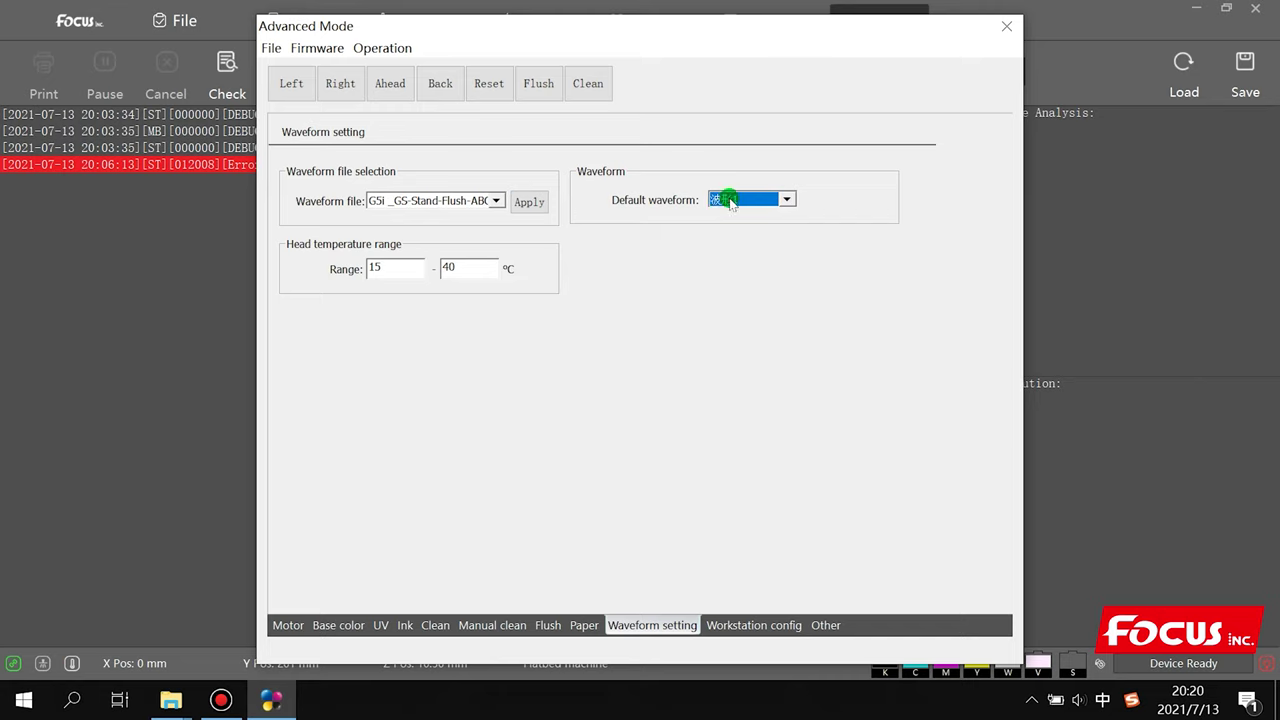
# Step: Select the G5i _GS-Hi-Jet-Flush-CCC-21 waveform file with default waveform 波形0 and write it to the printer
pyautogui.click(443, 204)
pyautogui.click(433, 220)
pyautogui.click(748, 200)
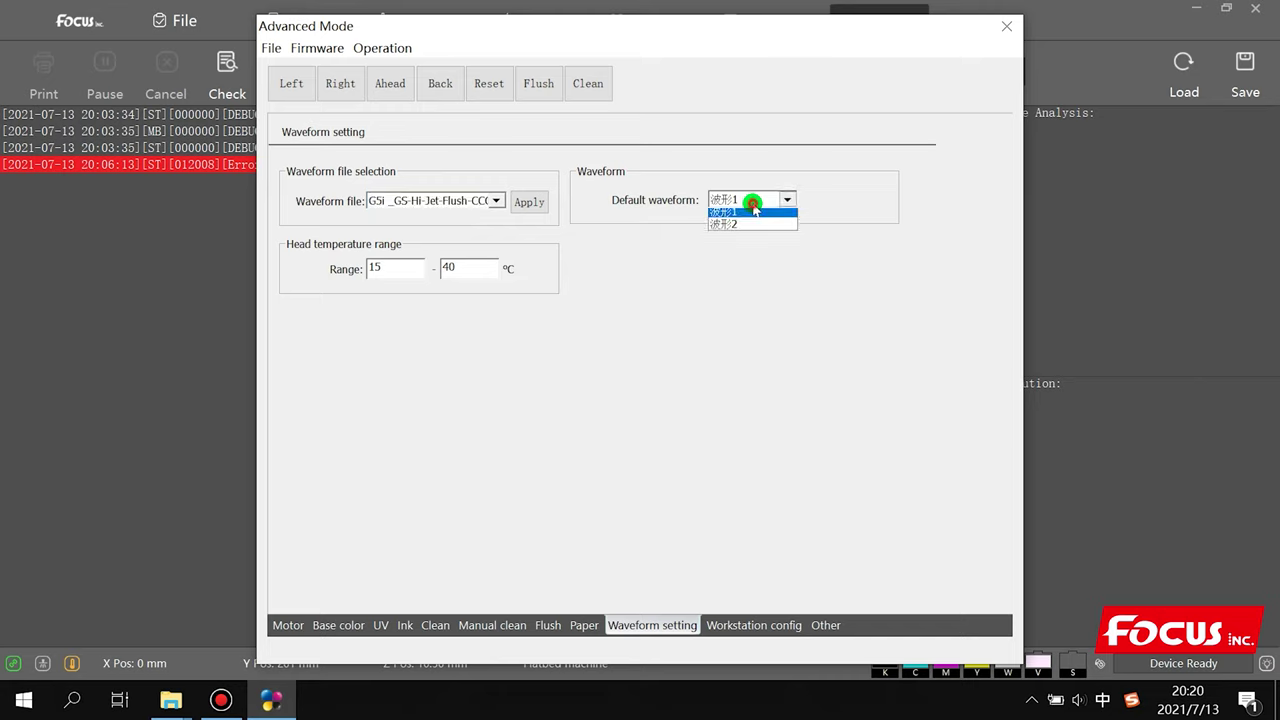
pyautogui.click(737, 209)
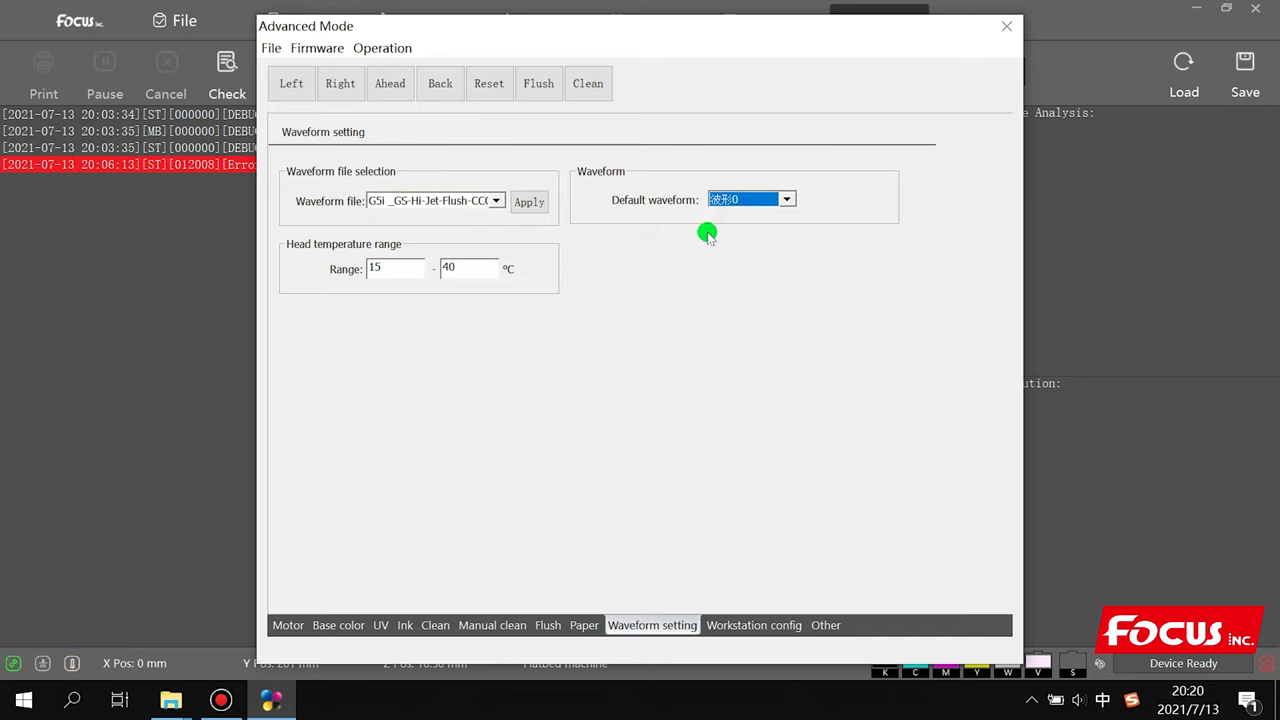
pyautogui.click(527, 203)
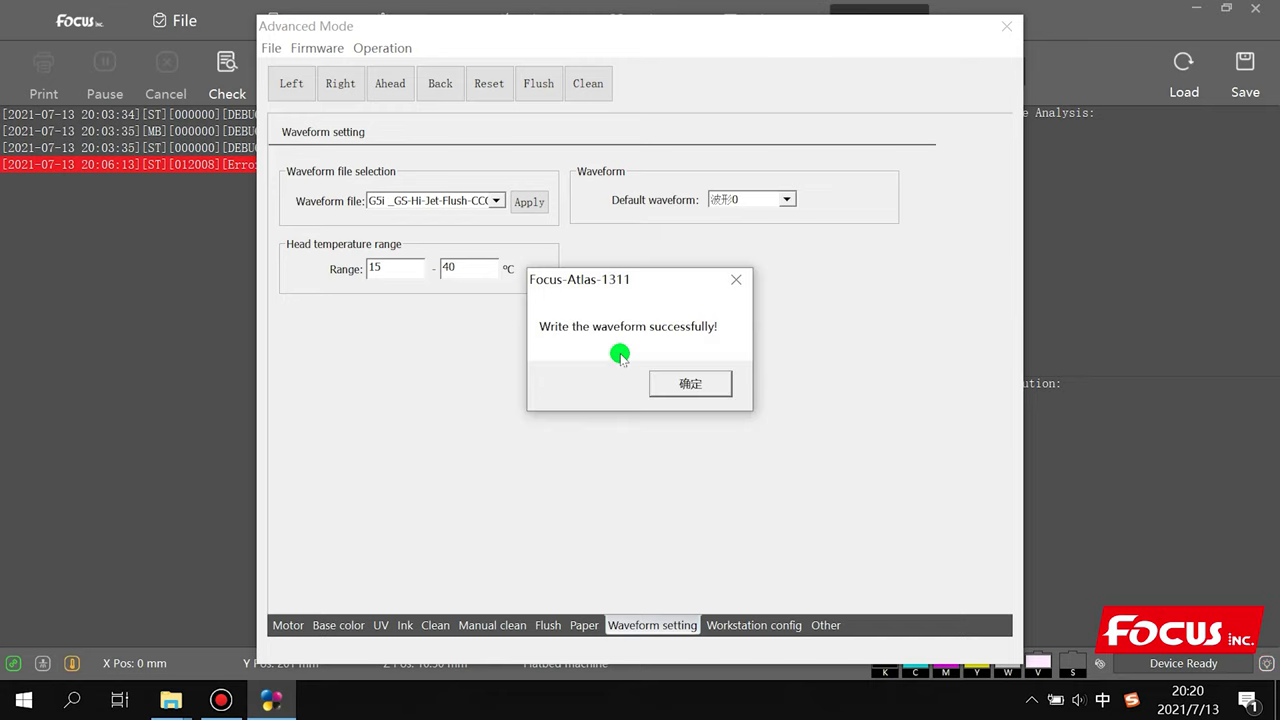
pyautogui.click(663, 381)
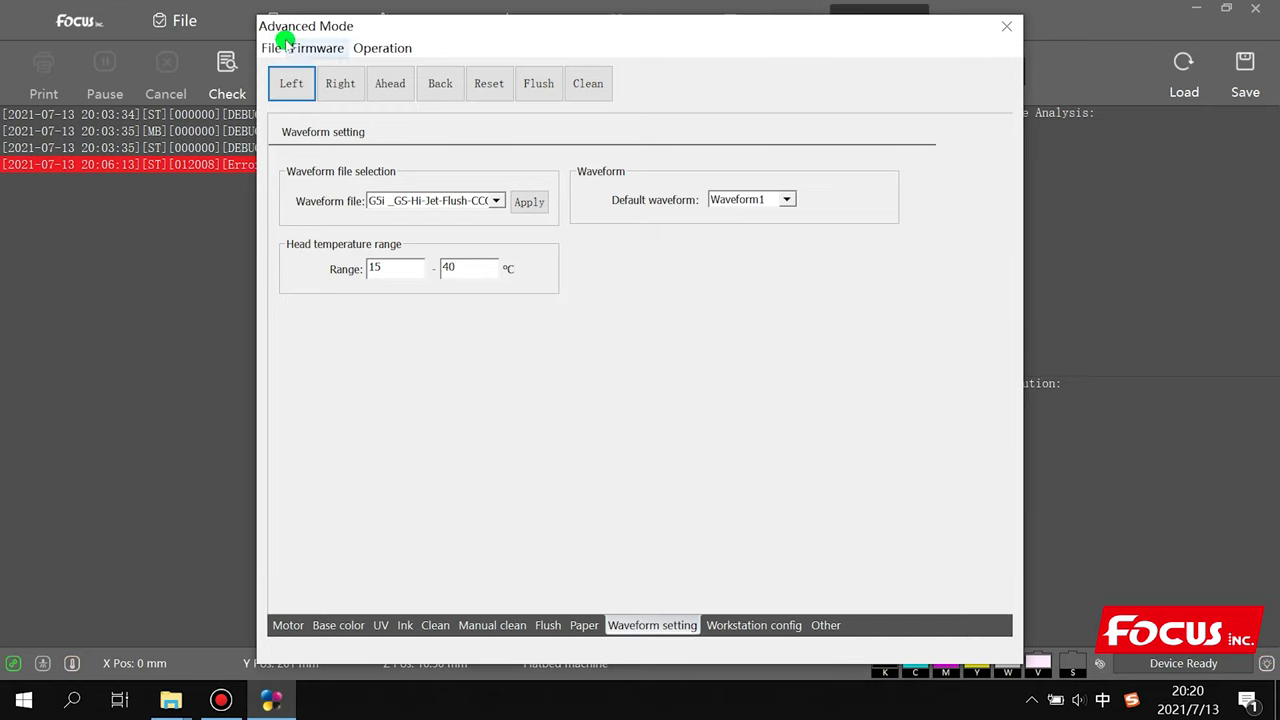
# Step: Save the advanced mode parameters and dismiss the confirmation
pyautogui.click(271, 49)
pyautogui.click(295, 89)
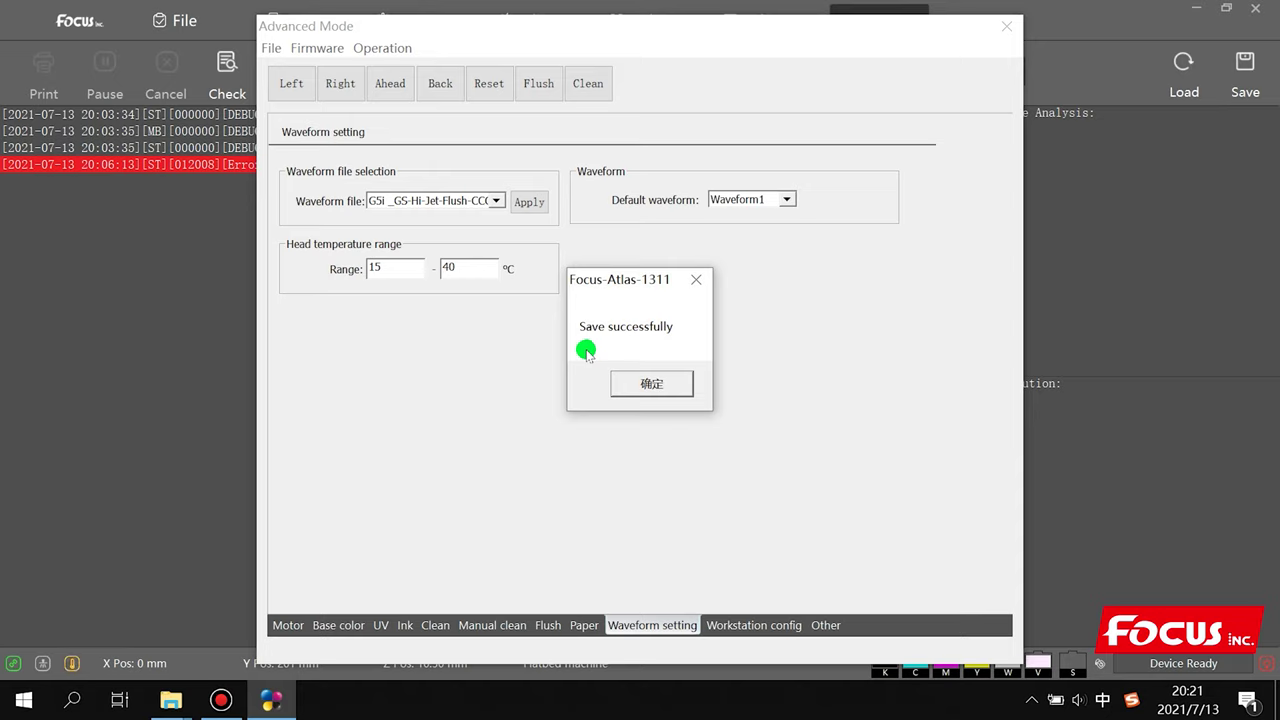
pyautogui.click(640, 382)
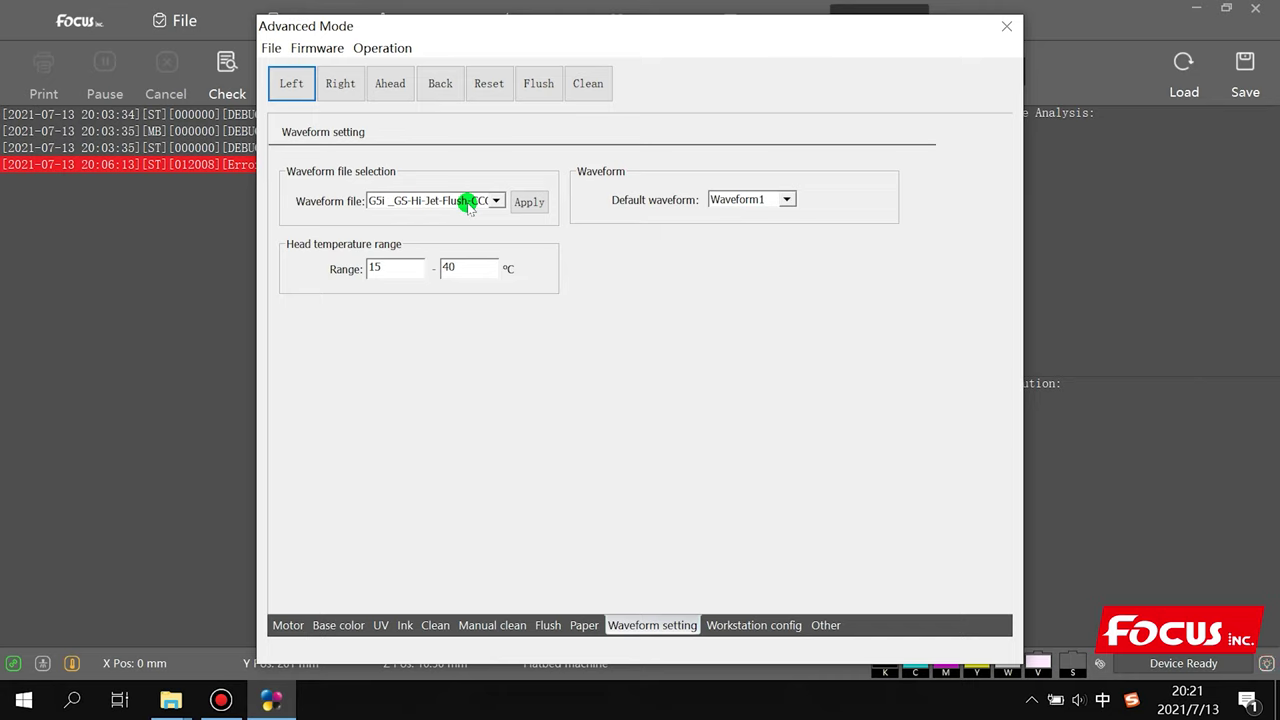
# Step: Set the default waveform to Waveform0, keep the G5i _GS-Hi-Jet-Flush-CCC-21 file selected, and apply the waveform file again
pyautogui.click(737, 200)
pyautogui.click(742, 215)
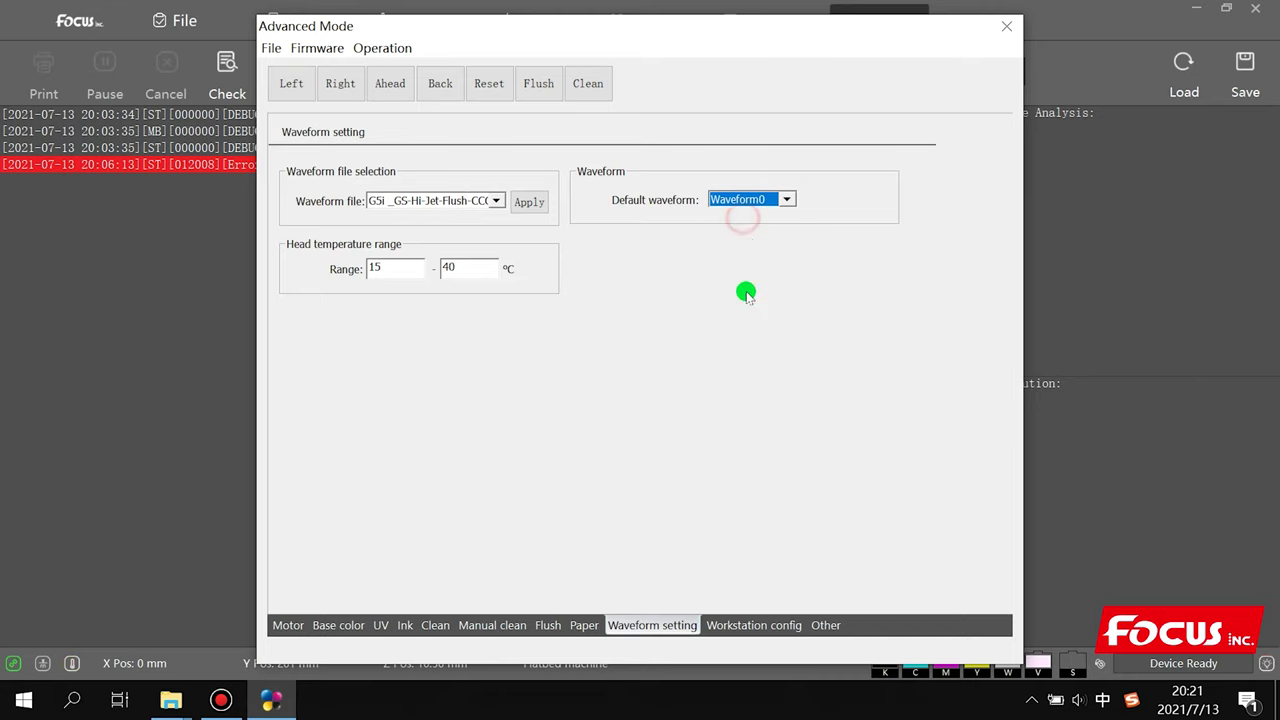
pyautogui.click(455, 201)
pyautogui.click(440, 214)
pyautogui.click(739, 199)
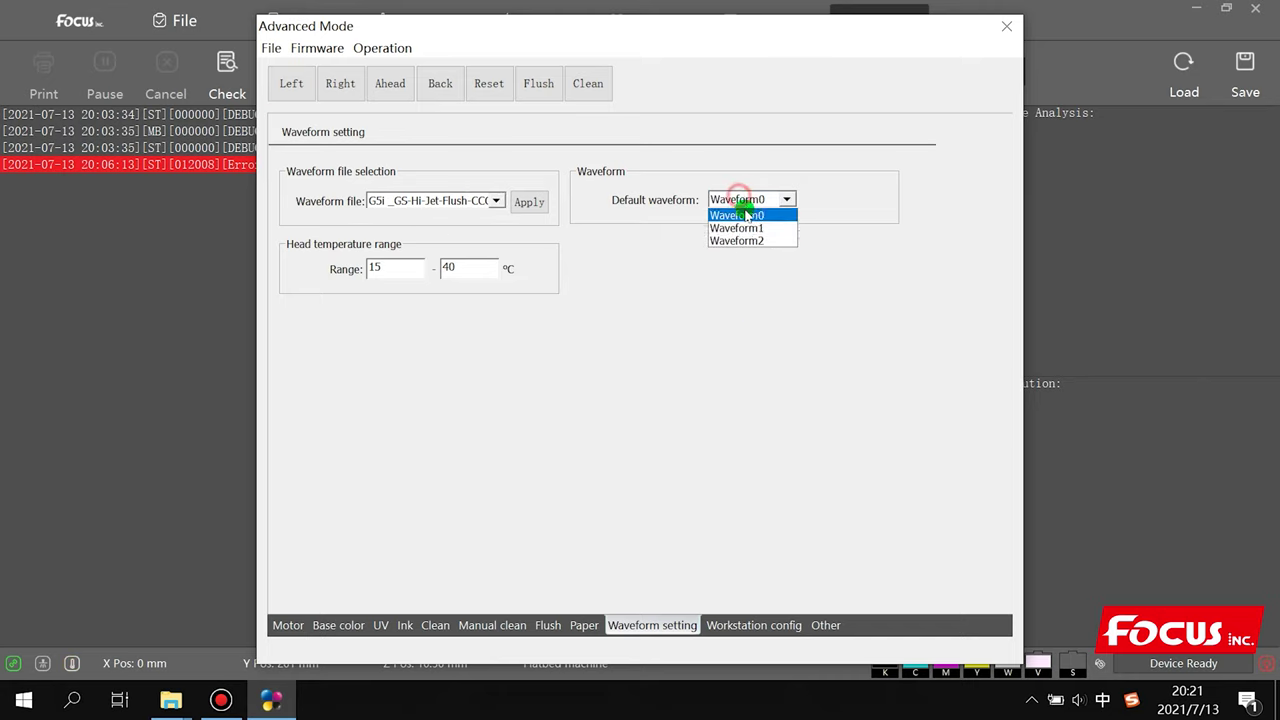
pyautogui.click(742, 215)
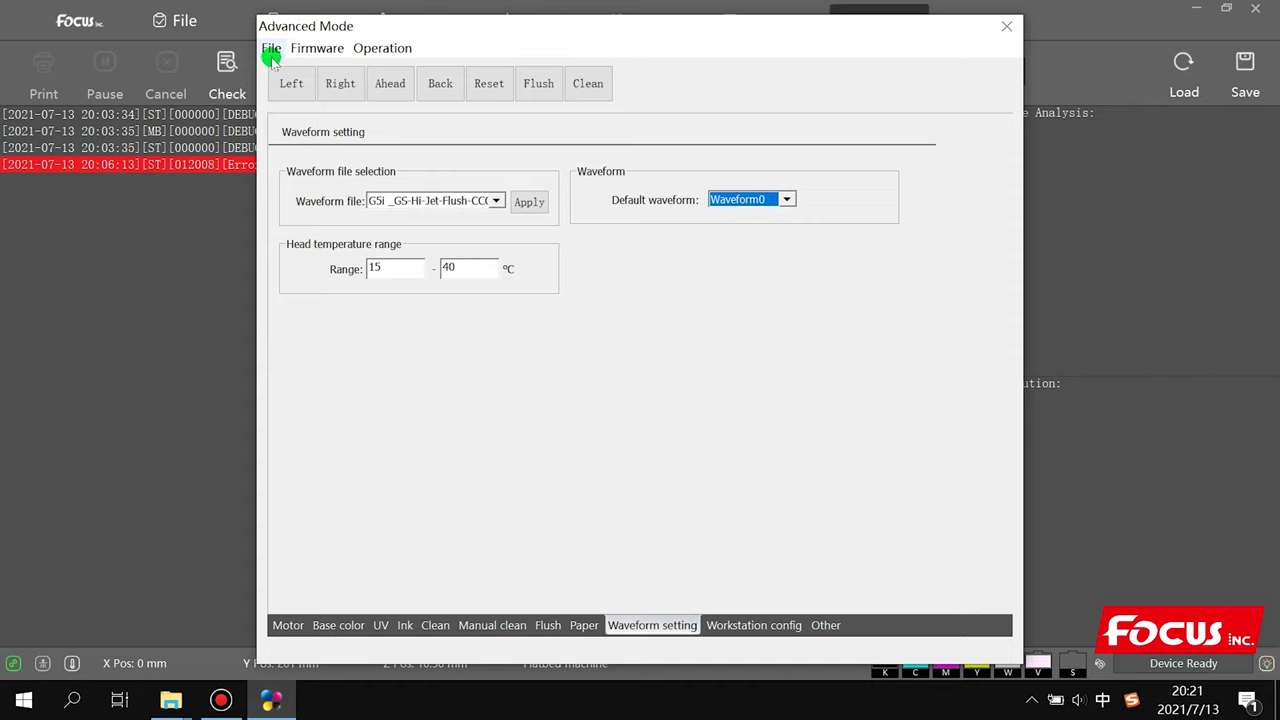
pyautogui.click(529, 202)
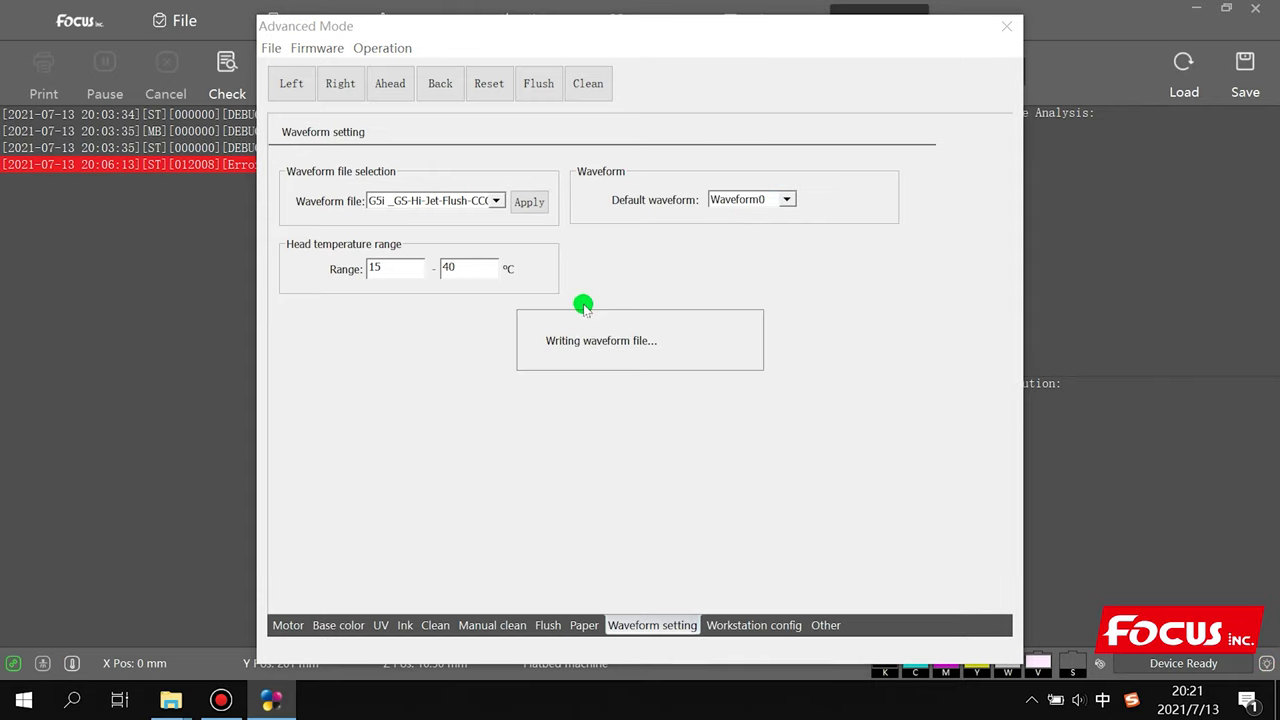
pyautogui.click(655, 381)
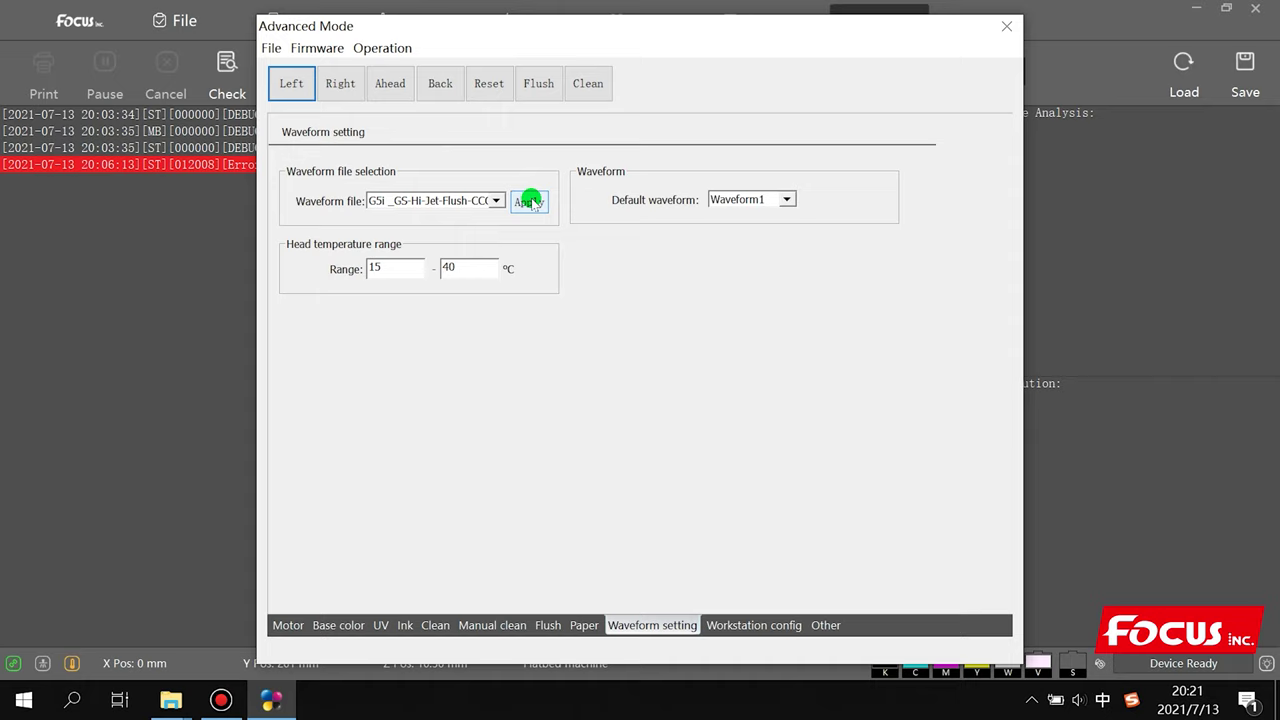